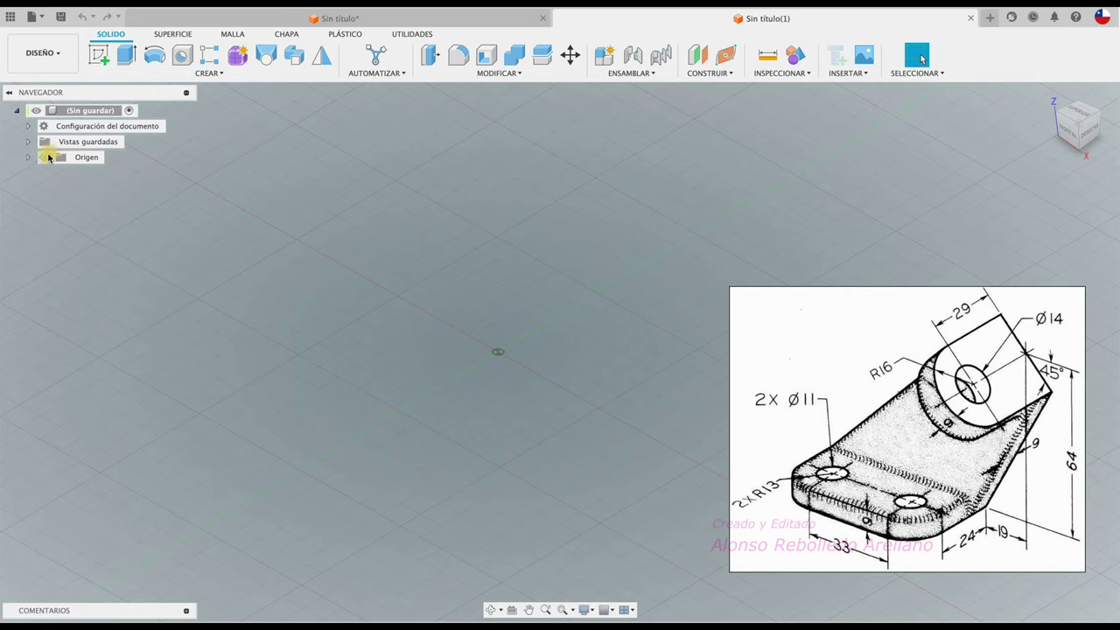
- Show the origin planes and axes in the empty design
{"action": "left_click", "coordinate": [47, 158]}
- Start a sketch on the ground plane and draw a rectangle from the origin
{"action": "left_click", "coordinate": [99, 54]}
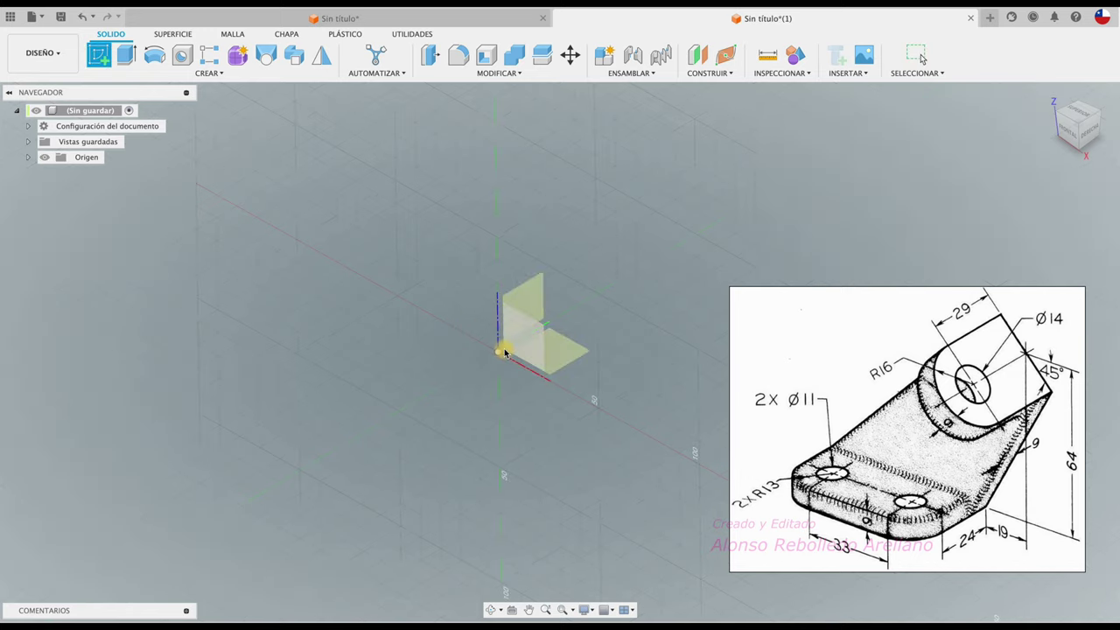
{"action": "left_click", "coordinate": [568, 357]}
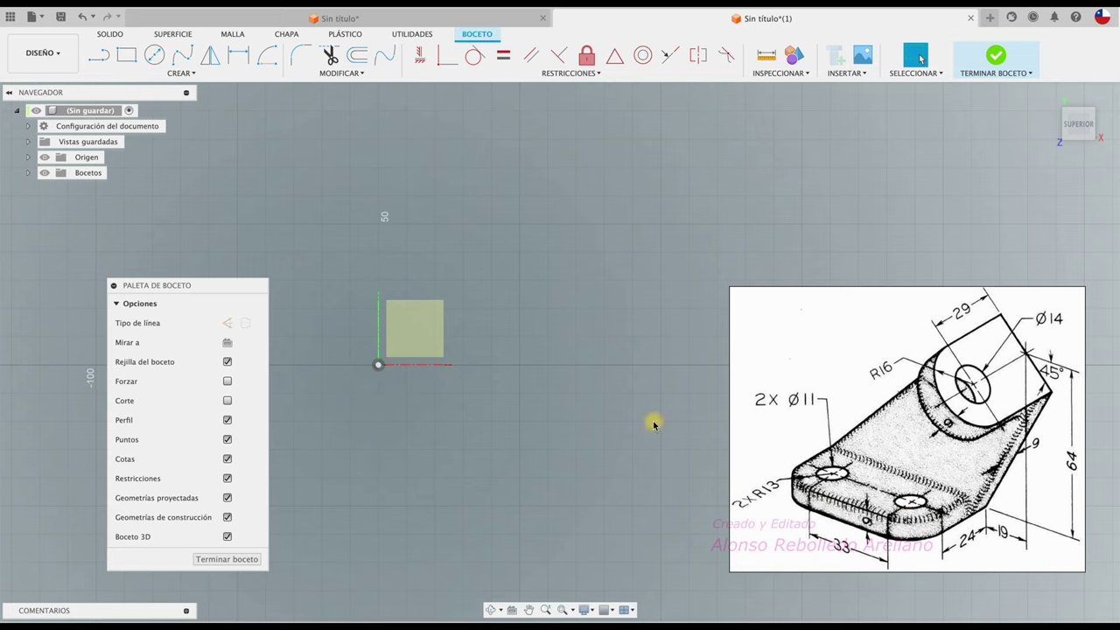
{"action": "left_click", "coordinate": [126, 55]}
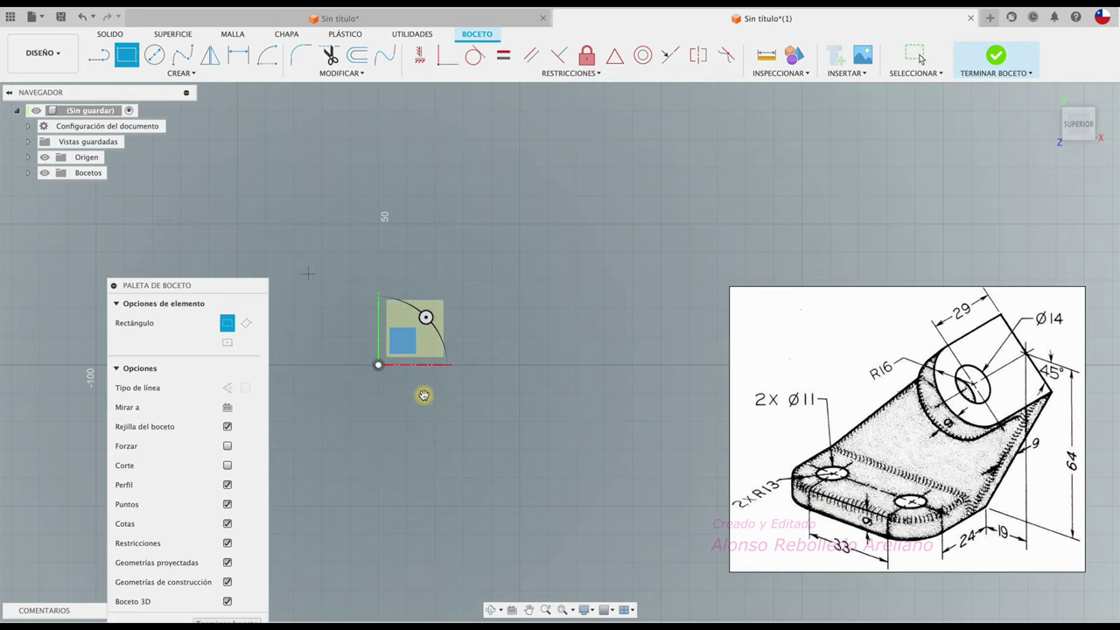
{"action": "left_click", "coordinate": [377, 365]}
{"action": "left_click", "coordinate": [559, 146]}
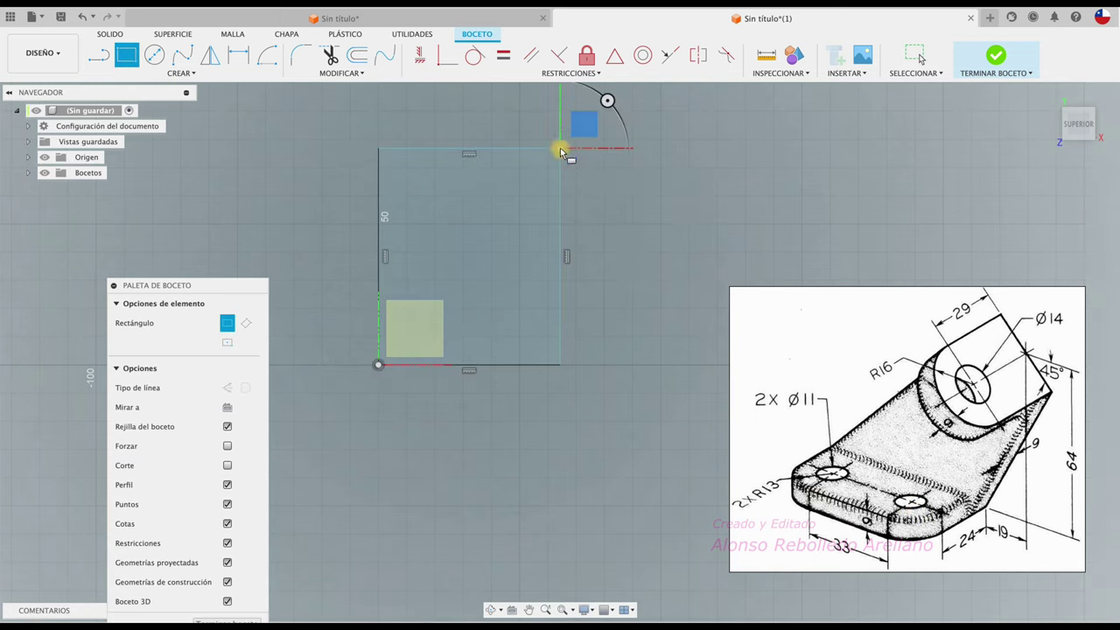
{"action": "key", "text": "Escape"}
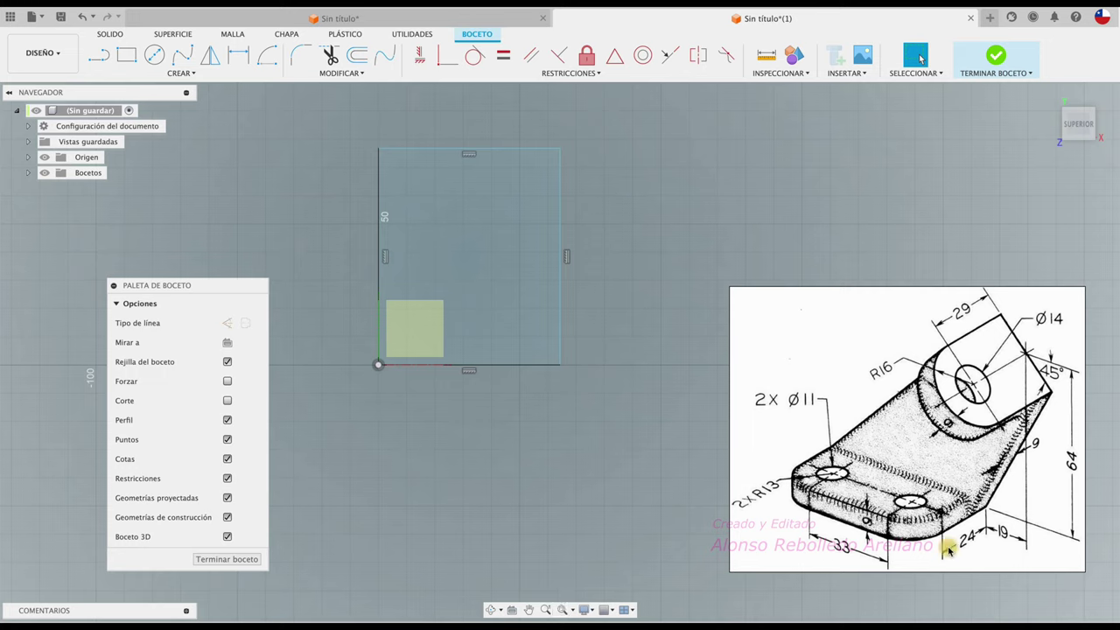
- Dimension the rectangle 59 mm wide and 37 mm tall
{"action": "key", "text": "r"}
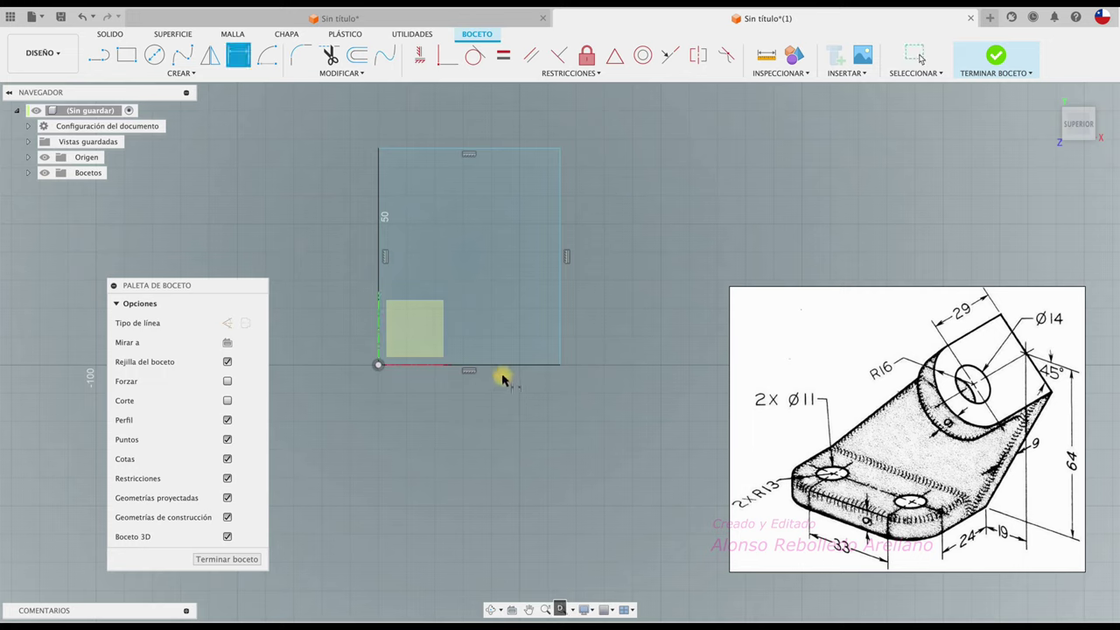
{"action": "left_click", "coordinate": [507, 371]}
{"action": "left_click", "coordinate": [522, 464]}
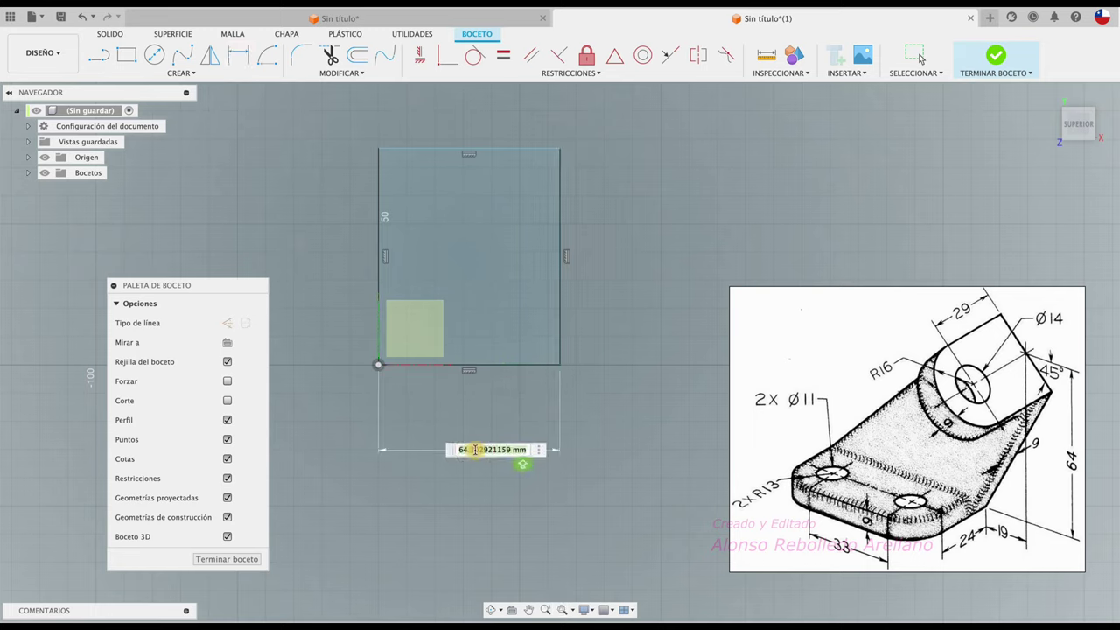
{"action": "type", "text": "33+2"}
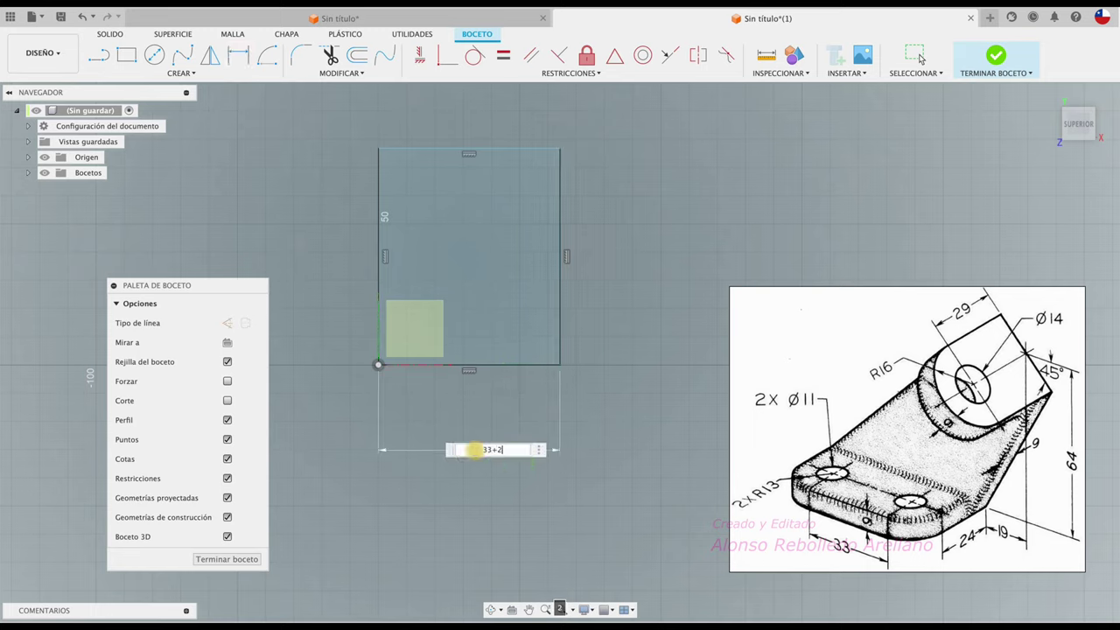
{"action": "type", "text": "6"}
{"action": "key", "text": "Return"}
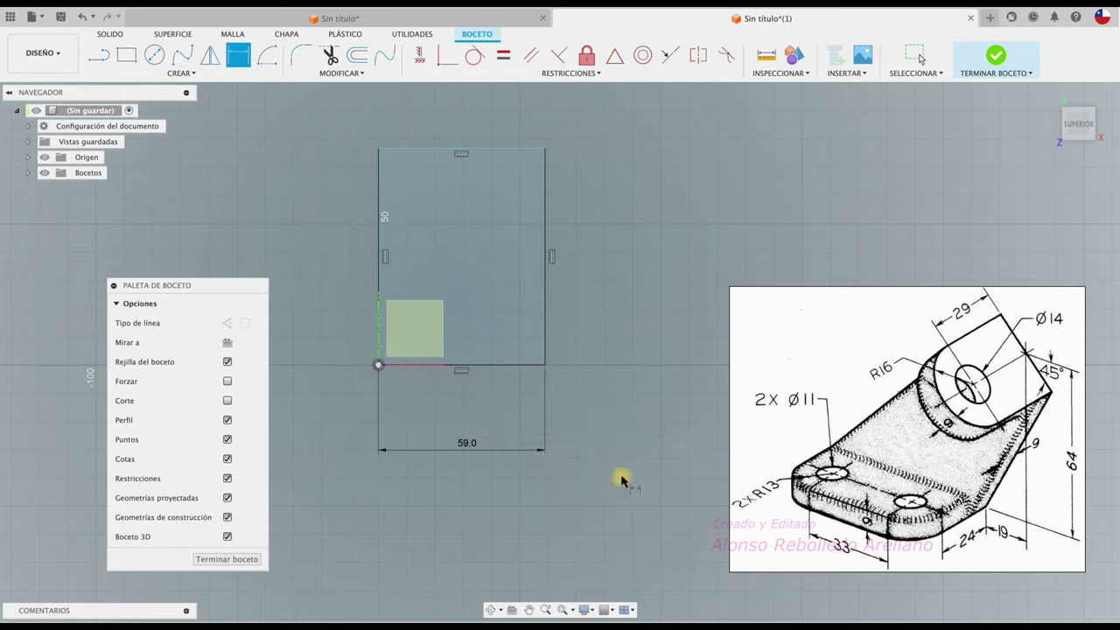
{"action": "left_click", "coordinate": [544, 321]}
{"action": "left_click", "coordinate": [611, 302]}
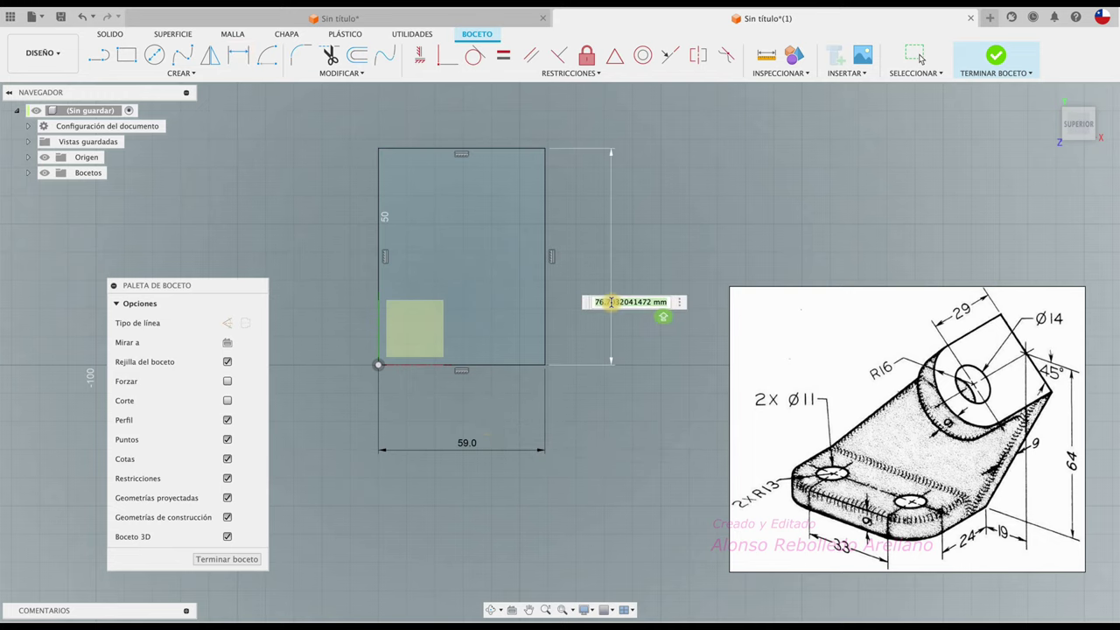
{"action": "type", "text": "24+13"}
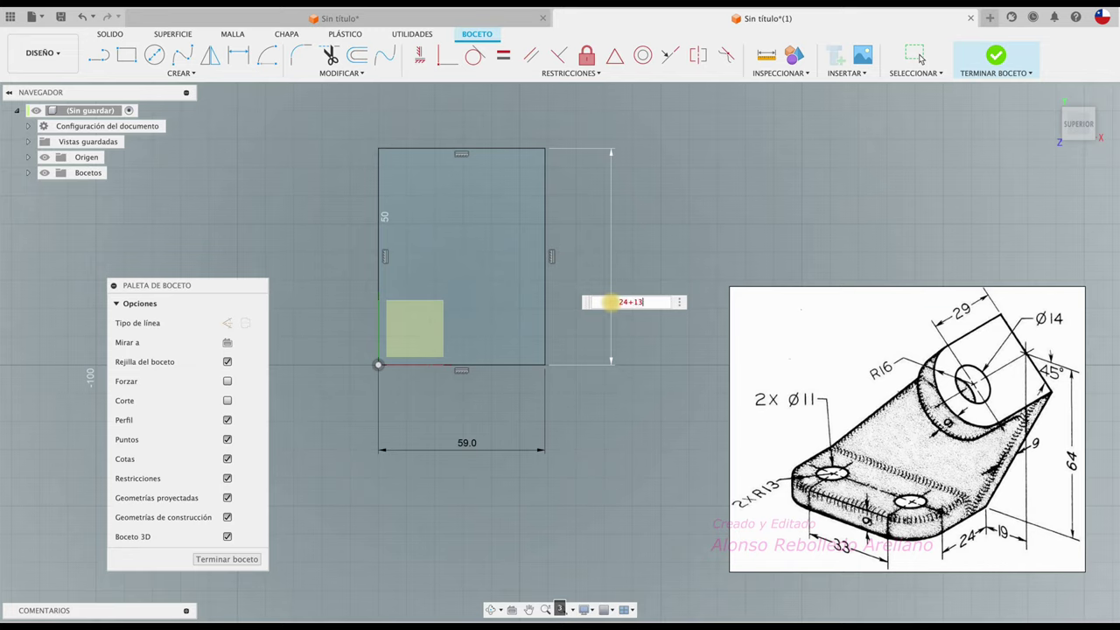
{"action": "key", "text": "Return"}
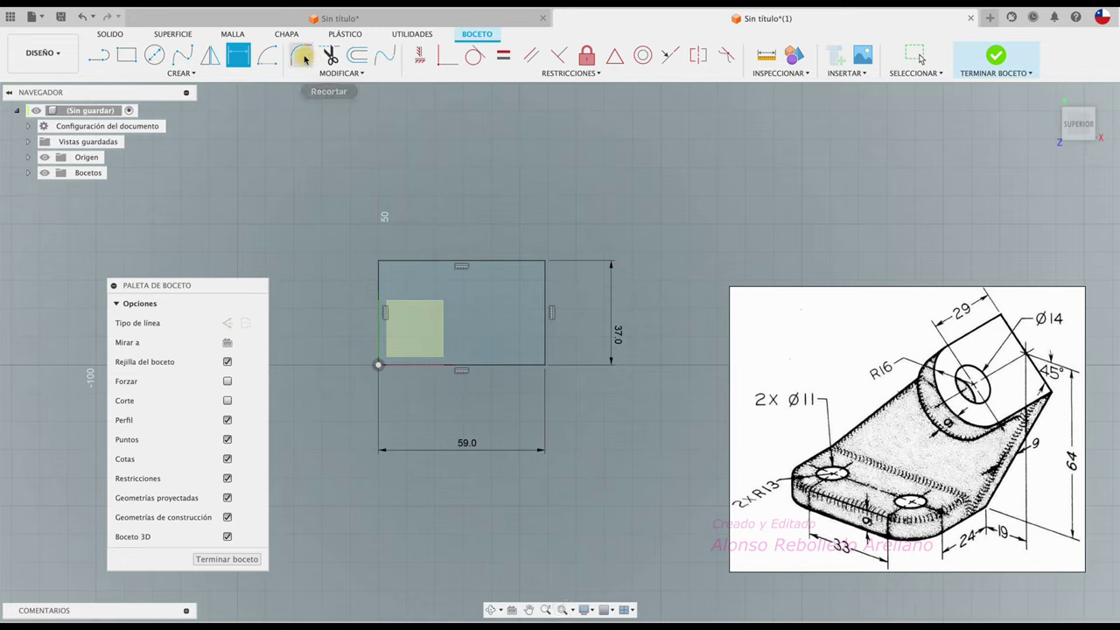
- Fillet the bottom-right and bottom-left rectangle corners, each with a 13 mm radius
{"action": "left_click", "coordinate": [302, 56]}
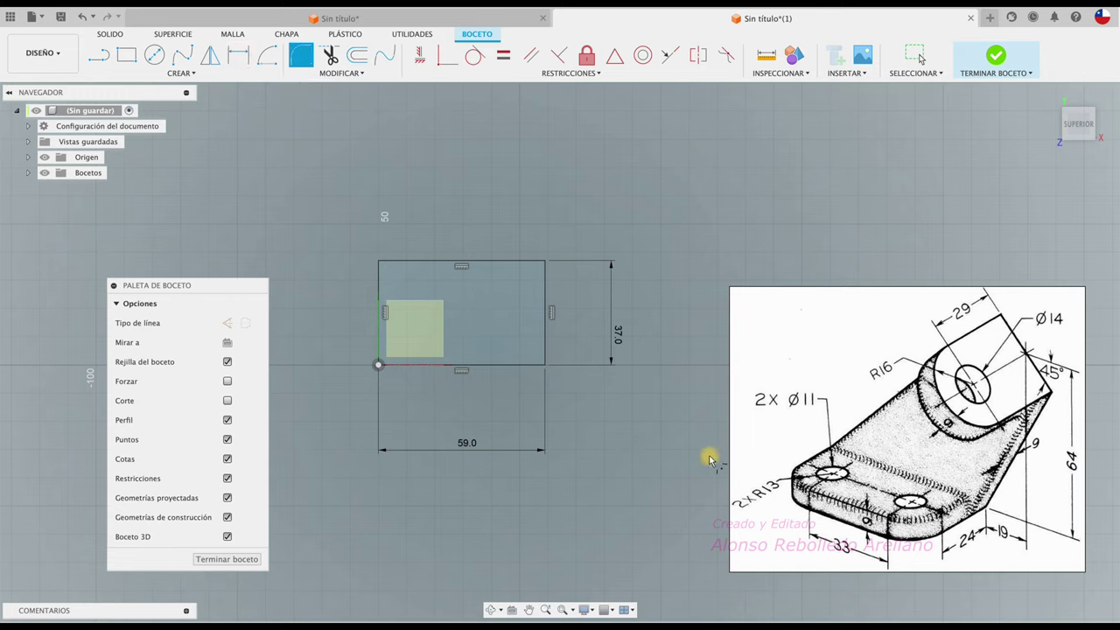
{"action": "left_click", "coordinate": [534, 365]}
{"action": "left_click", "coordinate": [543, 355]}
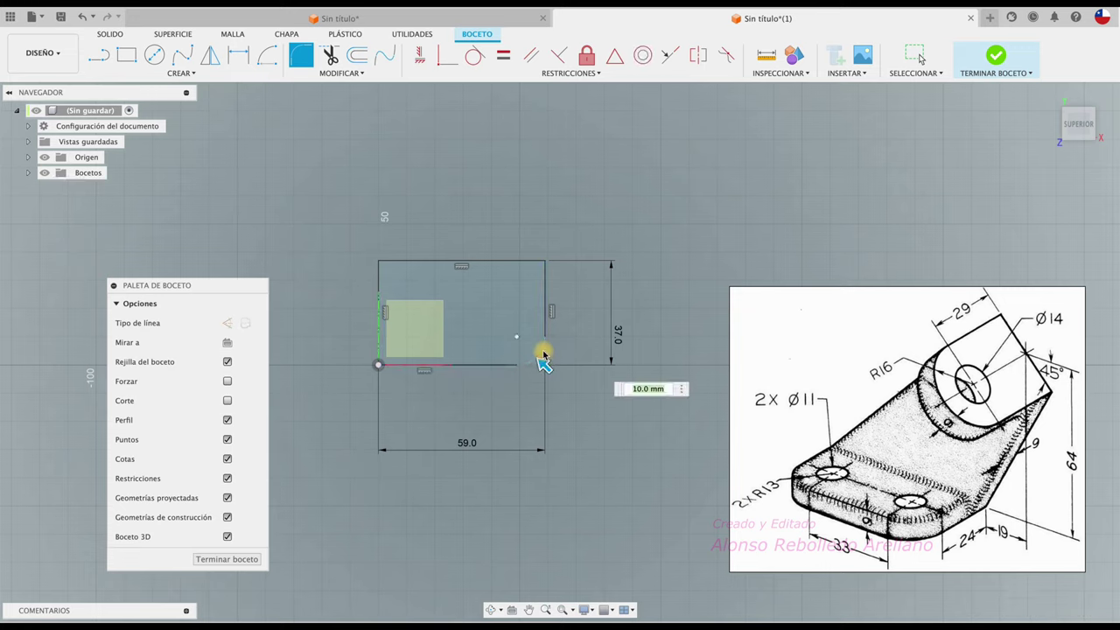
{"action": "type", "text": "13"}
{"action": "key", "text": "Return"}
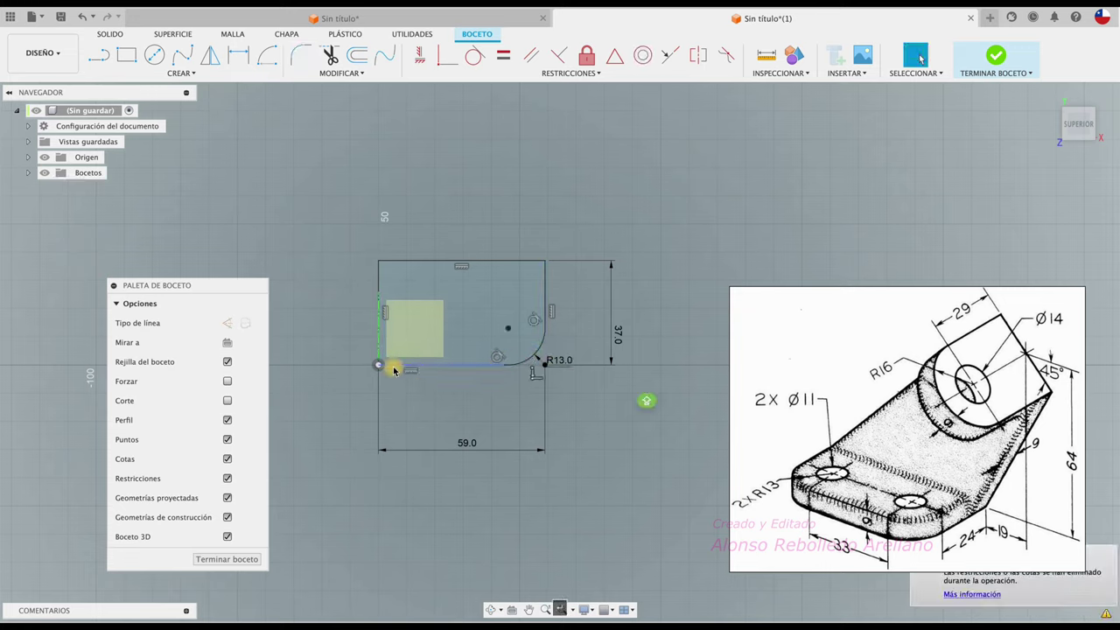
{"action": "left_click", "coordinate": [299, 60]}
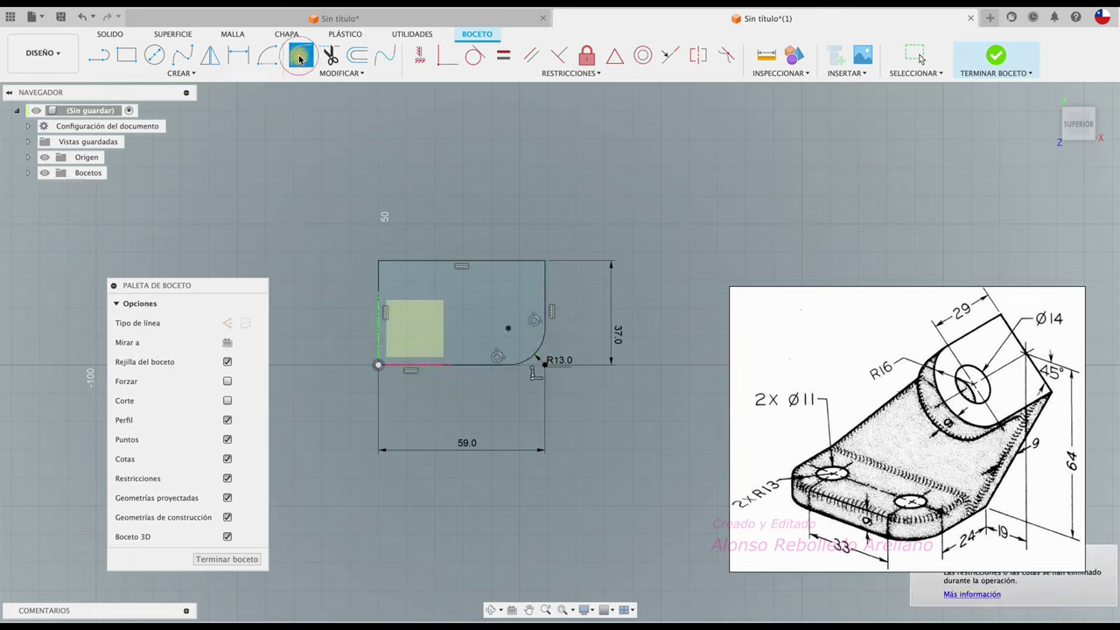
{"action": "left_click", "coordinate": [379, 320]}
{"action": "left_click", "coordinate": [401, 368]}
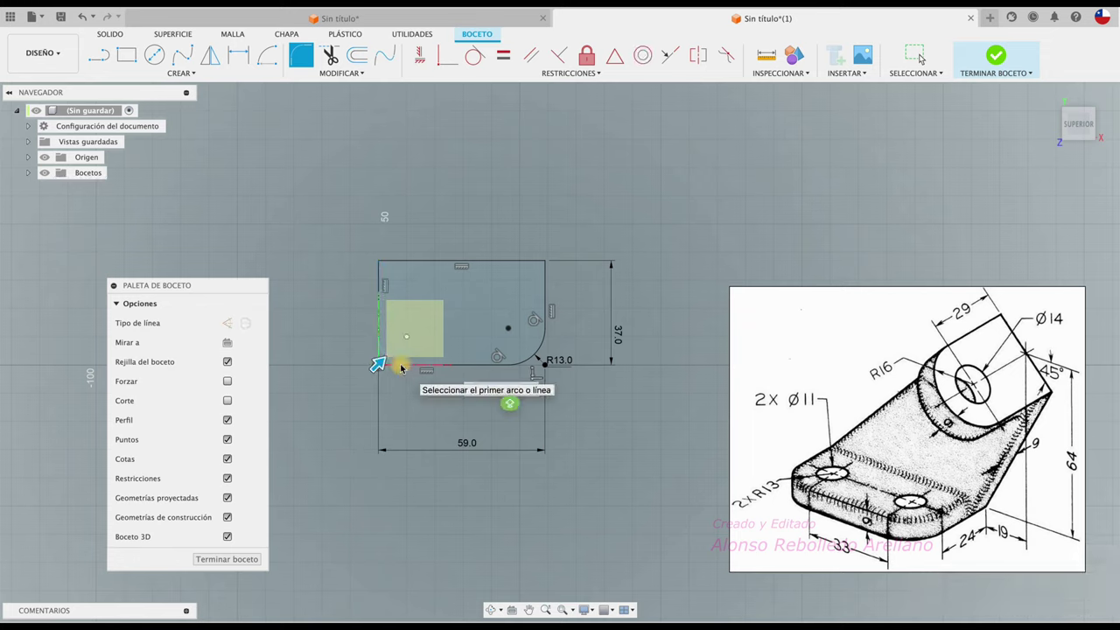
{"action": "left_click", "coordinate": [401, 368]}
{"action": "key", "text": "Return"}
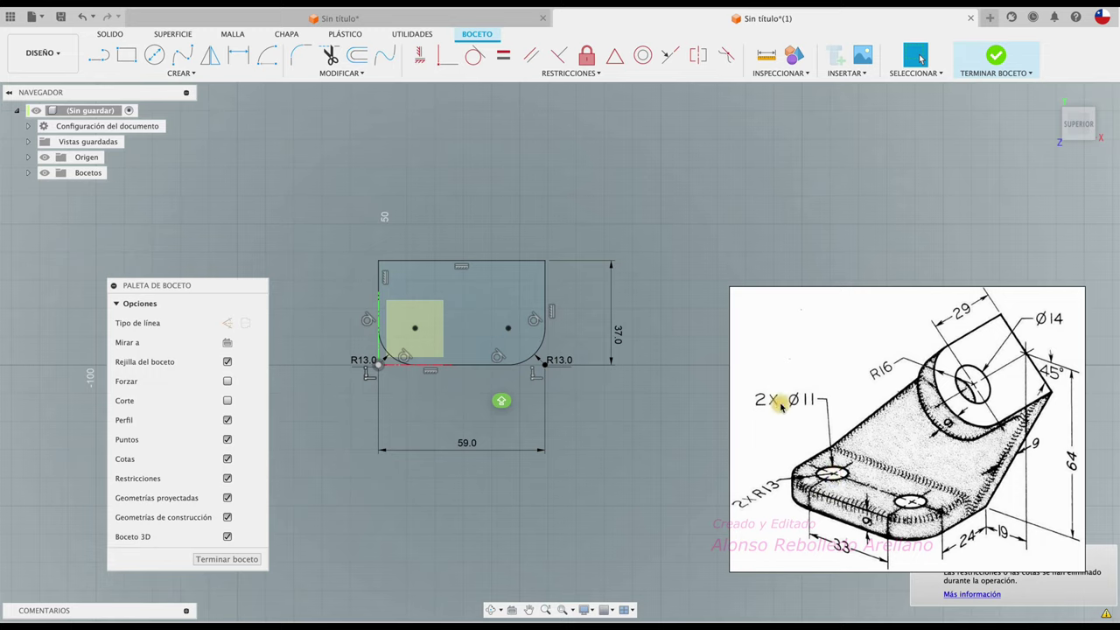
- Draw two Ø11 mm circles centred on the left and right corner-arc centres
{"action": "left_click", "coordinate": [154, 54]}
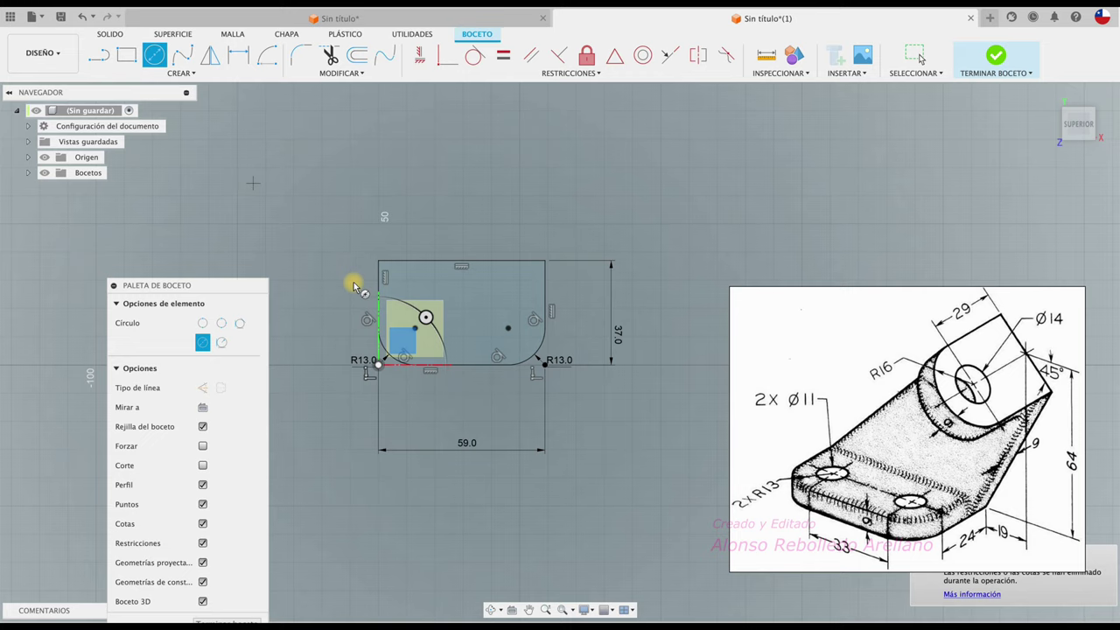
{"action": "left_click", "coordinate": [416, 328]}
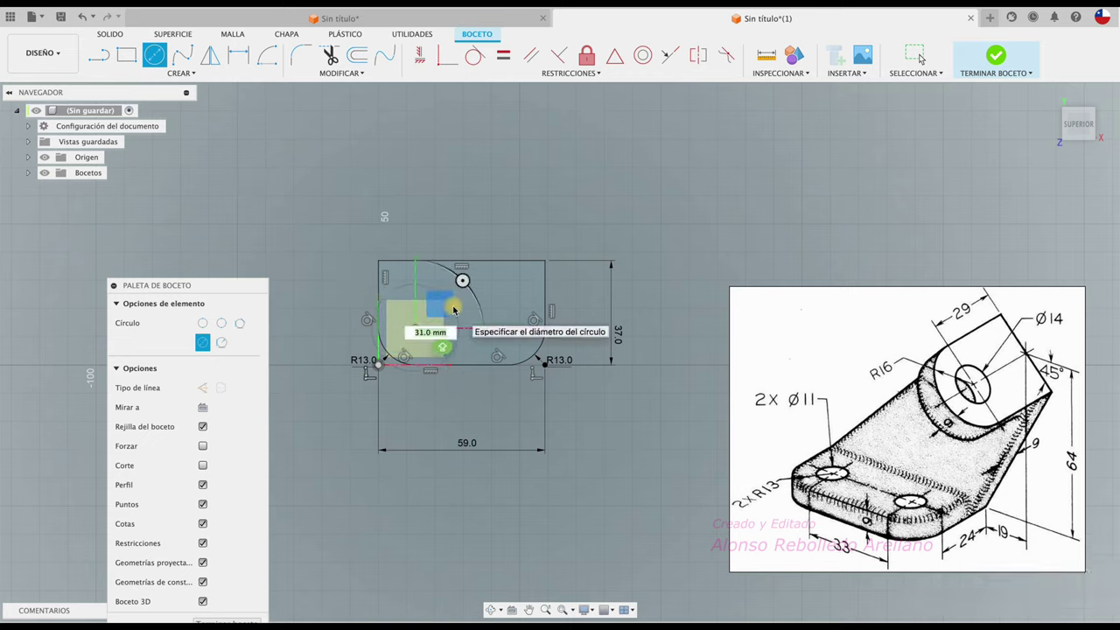
{"action": "left_click", "coordinate": [453, 309]}
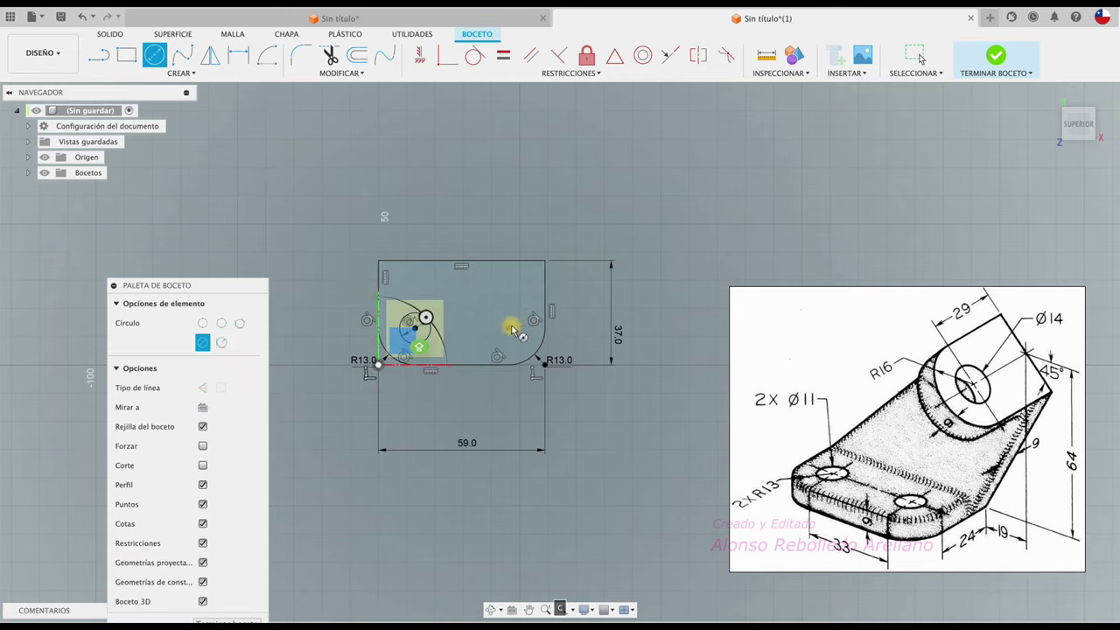
{"action": "left_click", "coordinate": [508, 329]}
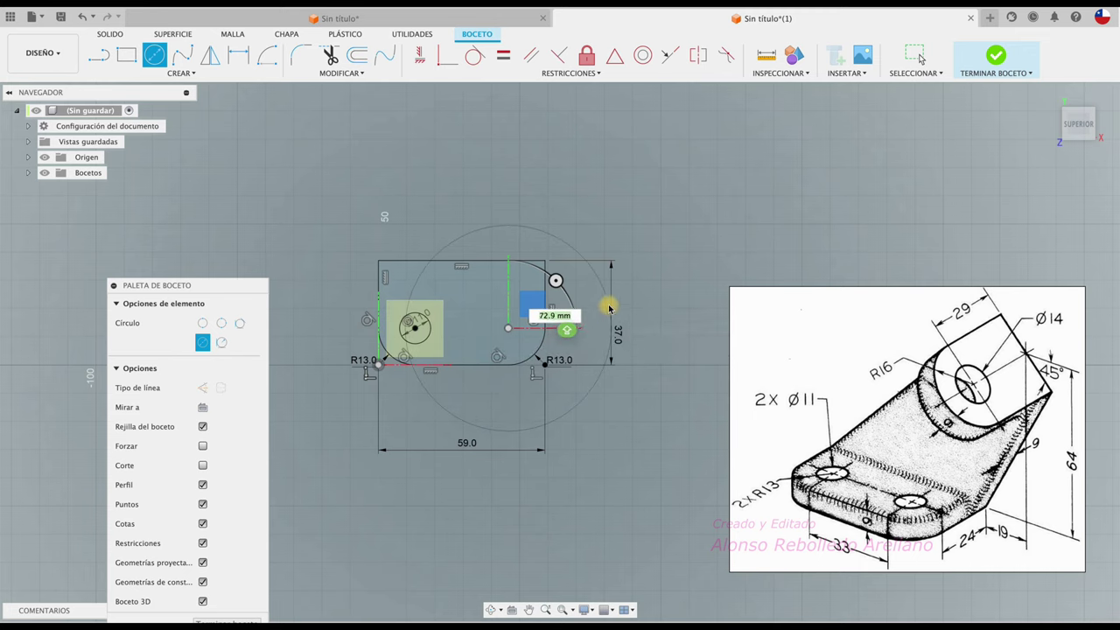
{"action": "type", "text": "11"}
{"action": "key", "text": "Return"}
{"action": "key", "text": "Escape"}
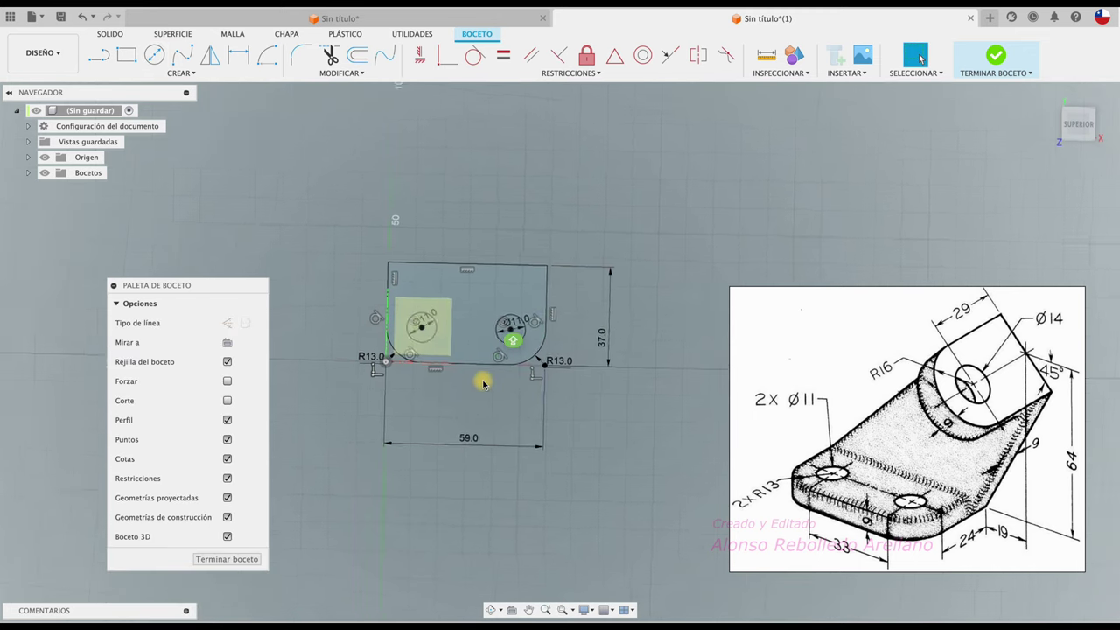
{"action": "mouse_move", "coordinate": [477, 379]}
{"action": "middle_mouse_down", "text": "shift"}
{"action": "mouse_move", "coordinate": [470, 374]}
{"action": "mouse_move", "coordinate": [788, 458]}
{"action": "mouse_move", "coordinate": [876, 505]}
{"action": "middle_mouse_up", "text": "shift"}
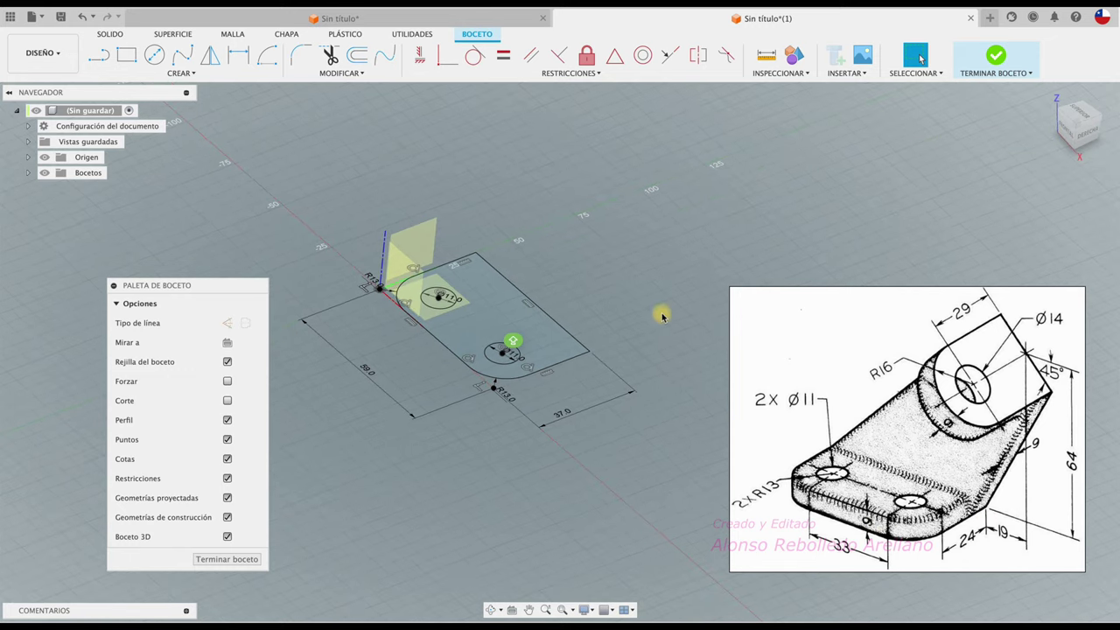
- Finish the sketch and extrude the plate with its two holes about 13.8 mm thick
{"action": "left_click", "coordinate": [991, 77]}
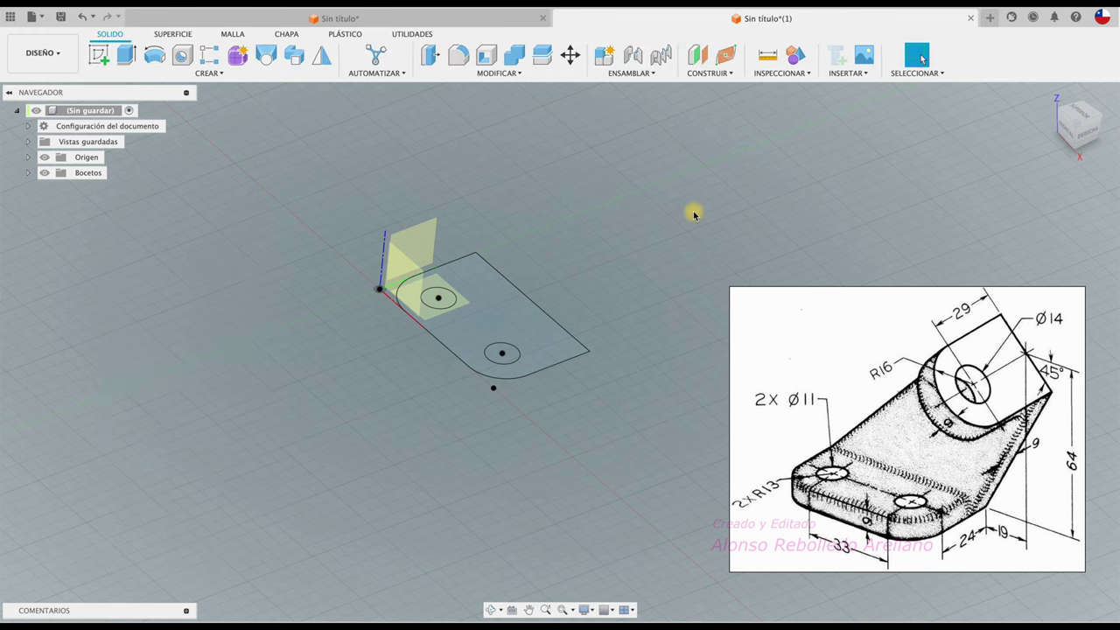
{"action": "key", "text": "e"}
{"action": "left_click", "coordinate": [496, 325]}
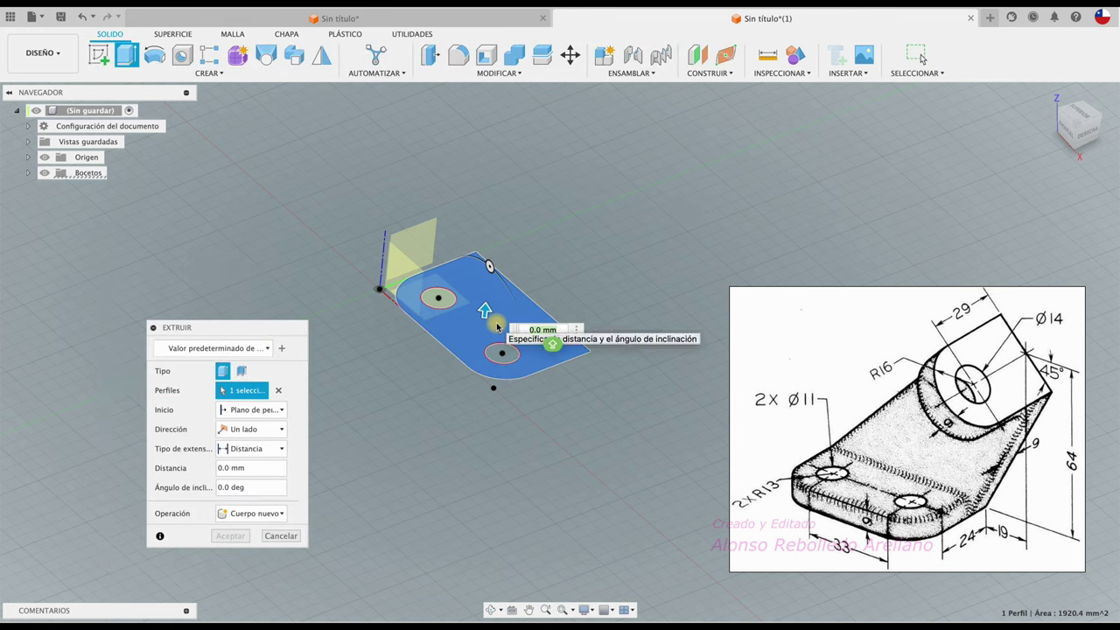
{"action": "left_click_drag", "start_coordinate": [496, 326], "coordinate": [487, 278]}
{"action": "key", "text": "Return"}
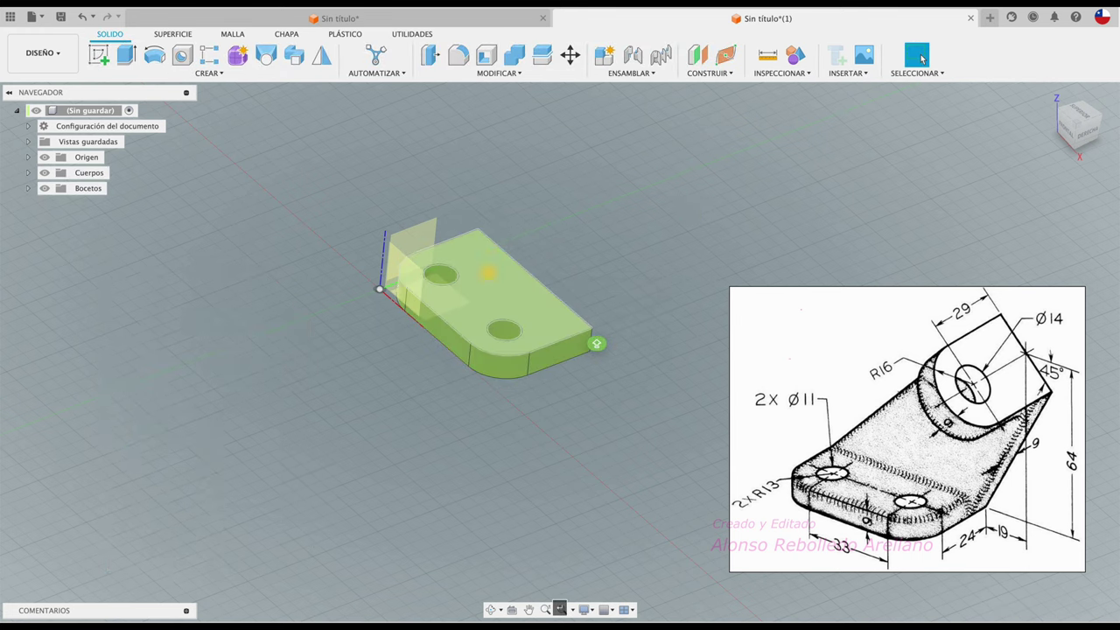
{"action": "scroll", "coordinate": [550, 245], "scroll_direction": "up", "scroll_amount": 3}
{"action": "scroll", "coordinate": [553, 247], "scroll_direction": "up", "scroll_amount": 2}
{"action": "scroll", "coordinate": [552, 246], "scroll_direction": "down", "scroll_amount": 2}
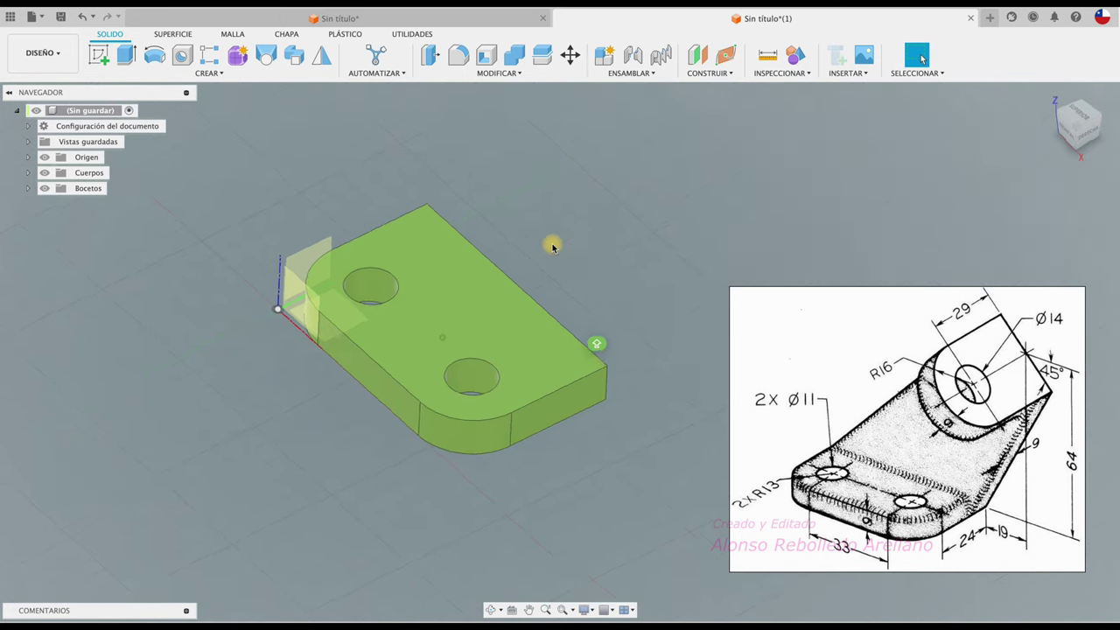
{"action": "scroll", "coordinate": [612, 276], "scroll_direction": "down", "scroll_amount": 2}
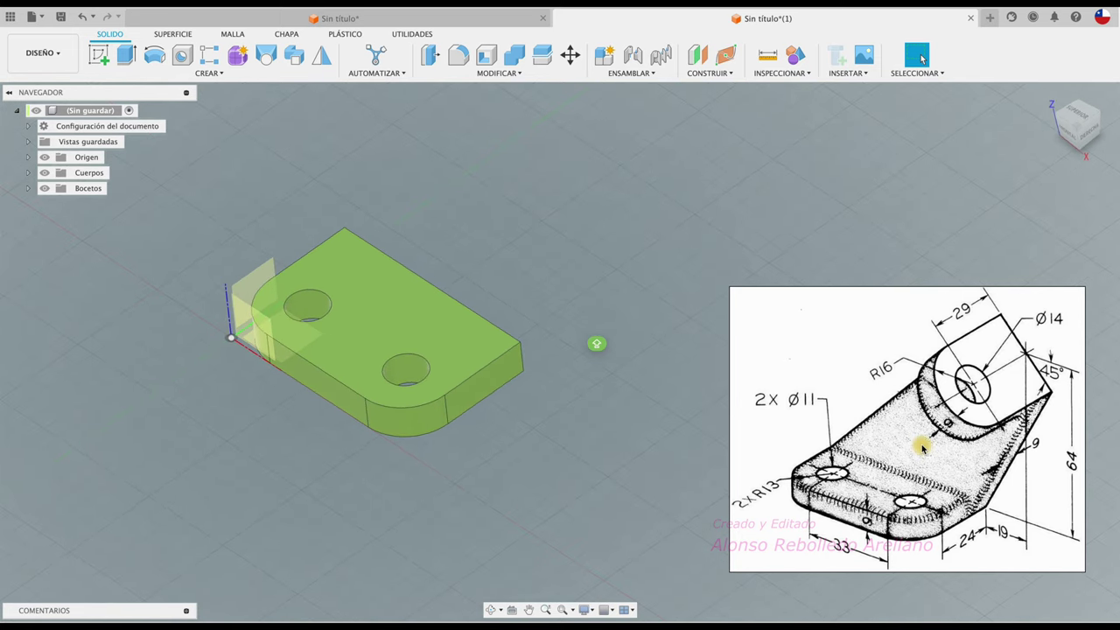
{"action": "left_click", "coordinate": [526, 375]}
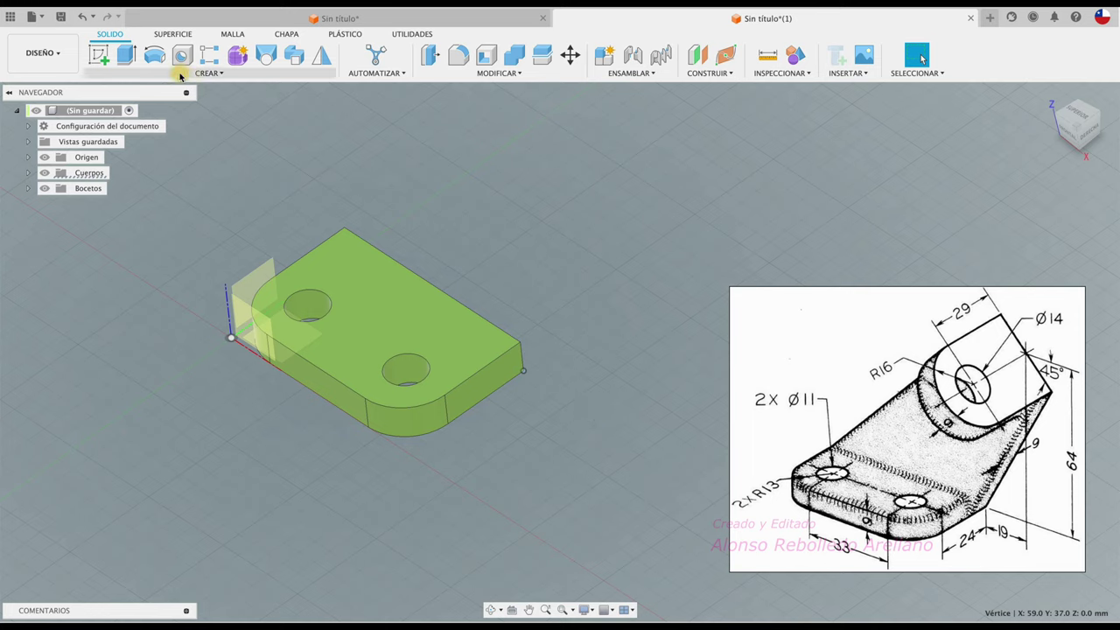
- Sketch on the plate's side face a 19 mm construction line from its lower corner
{"action": "left_click", "coordinate": [99, 55]}
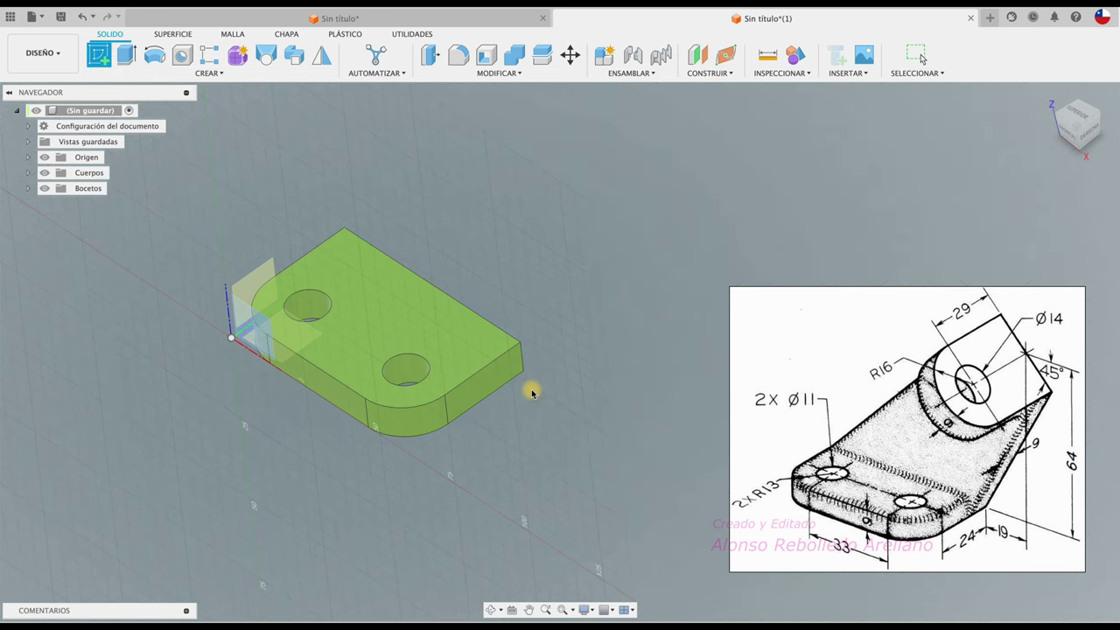
{"action": "middle_click_drag", "start_coordinate": [530, 388], "coordinate": [440, 357], "text": "shift"}
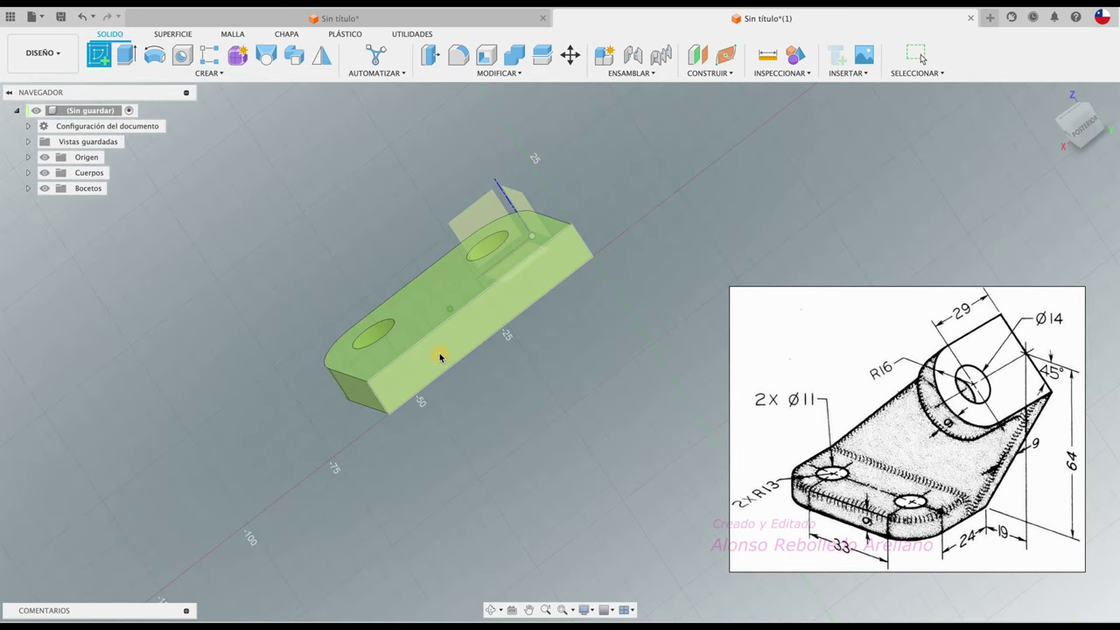
{"action": "left_click", "coordinate": [440, 357]}
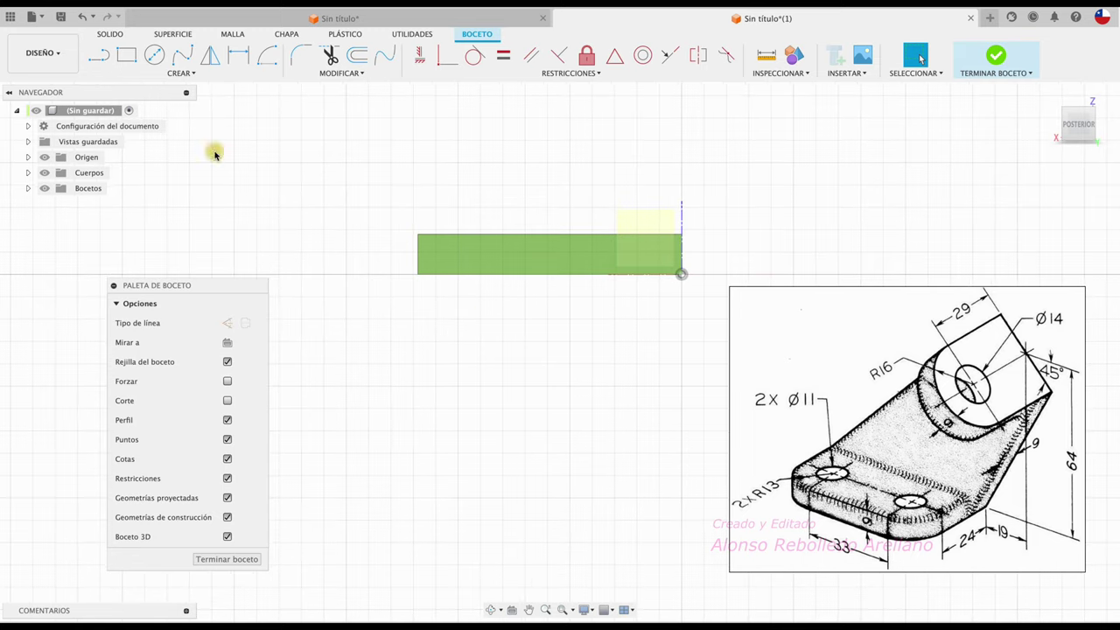
{"action": "left_click", "coordinate": [227, 323]}
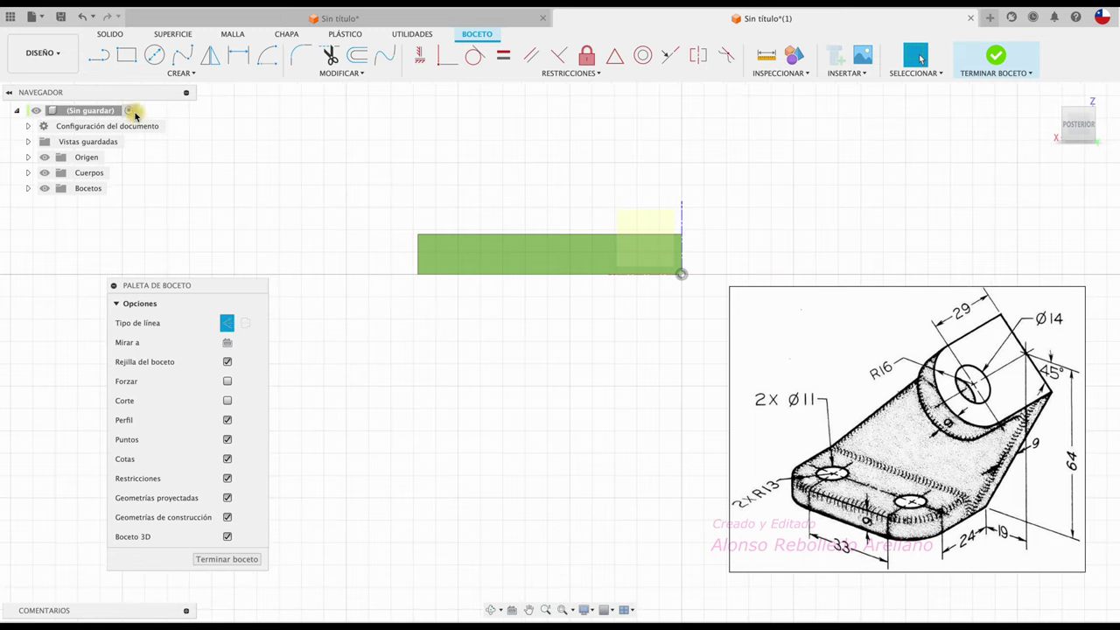
{"action": "left_click", "coordinate": [98, 55]}
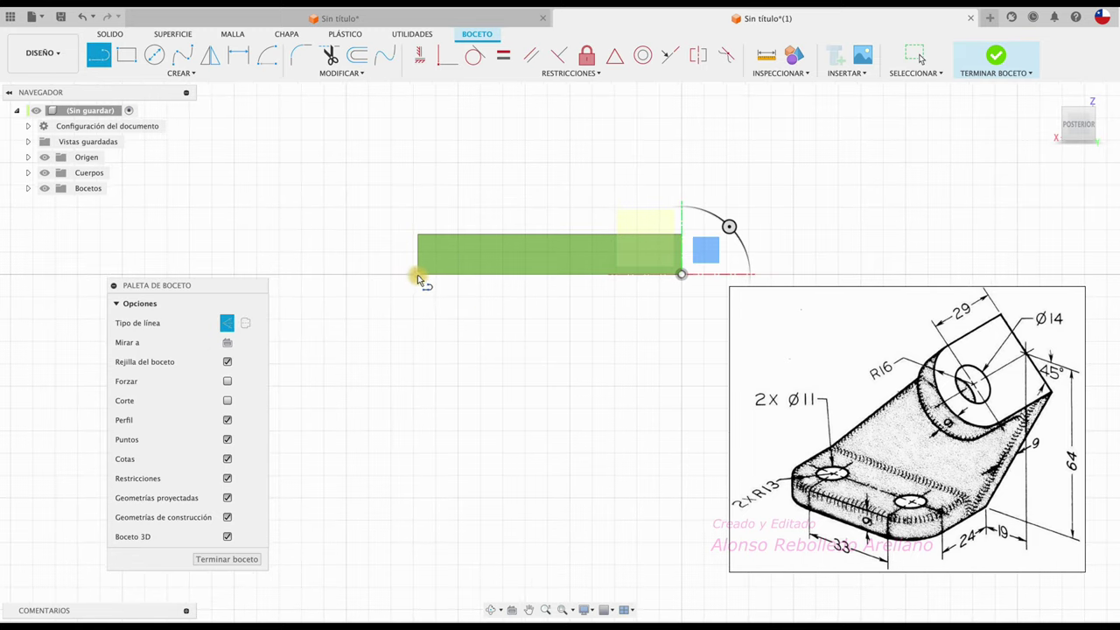
{"action": "left_click", "coordinate": [418, 275]}
{"action": "type", "text": "1"}
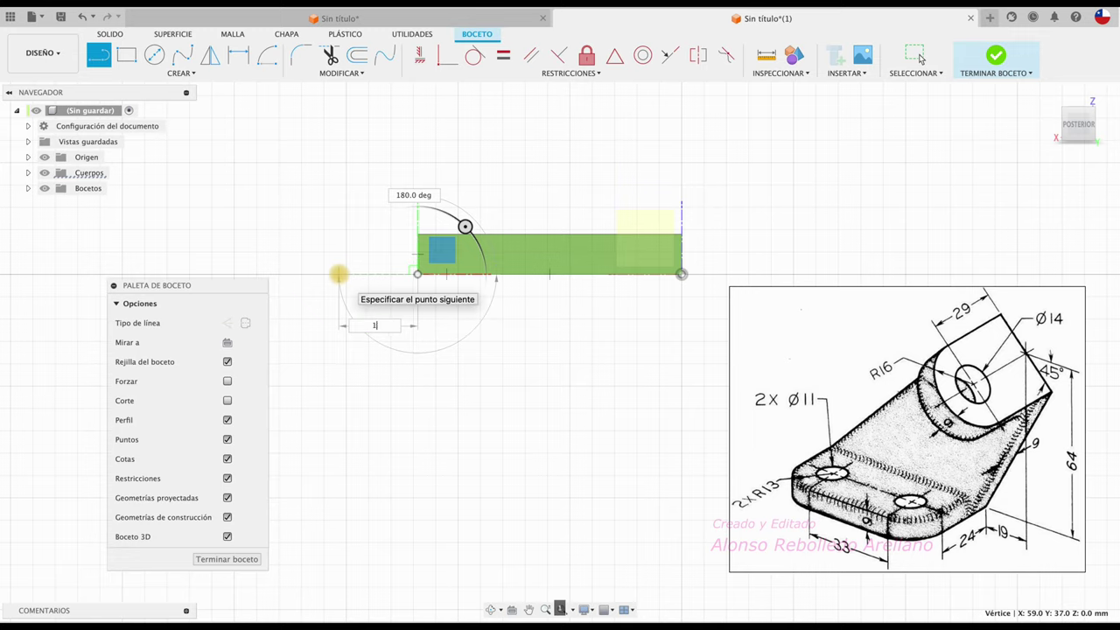
{"action": "type", "text": "9"}
{"action": "key", "text": "Return"}
{"action": "key", "text": "Escape"}
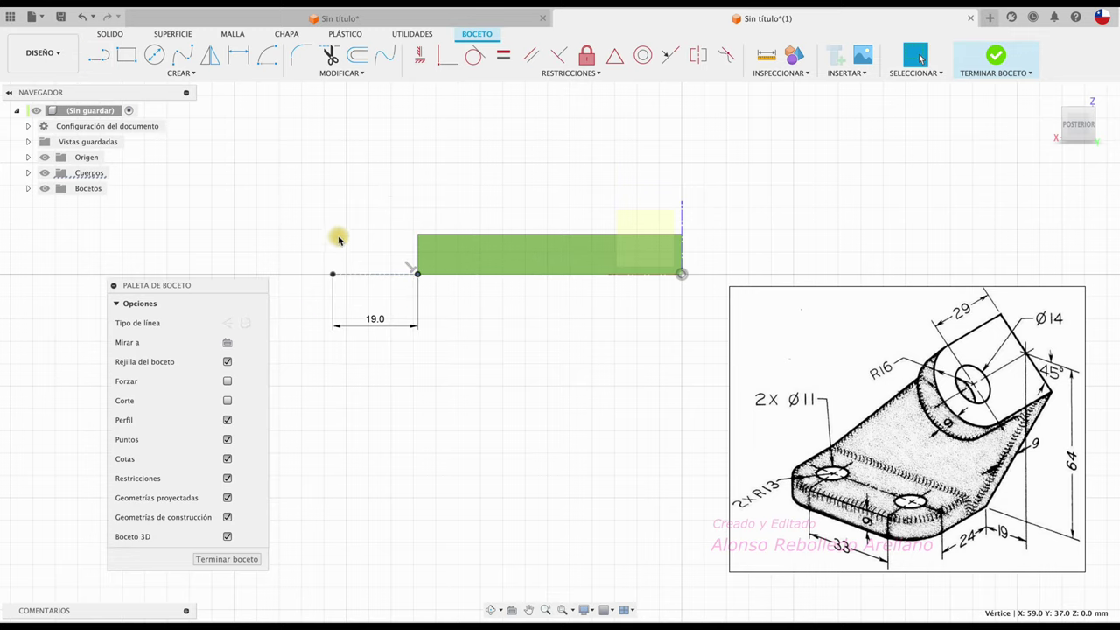
- Draw a 64 mm vertical construction line up from the 19 mm line's end
{"action": "key", "text": "l"}
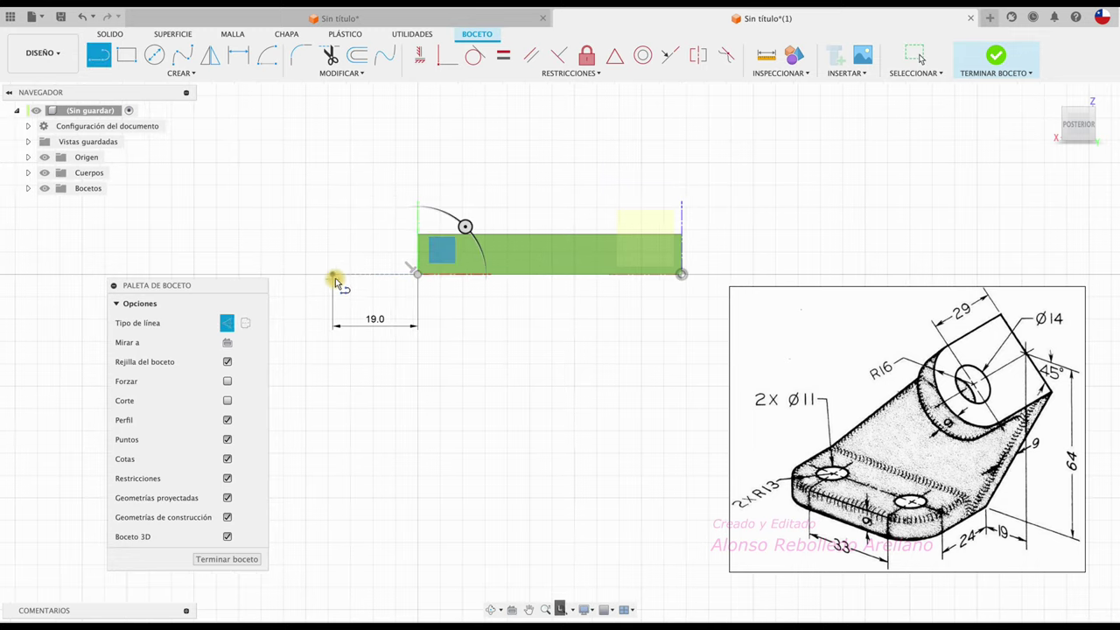
{"action": "left_click", "coordinate": [333, 275]}
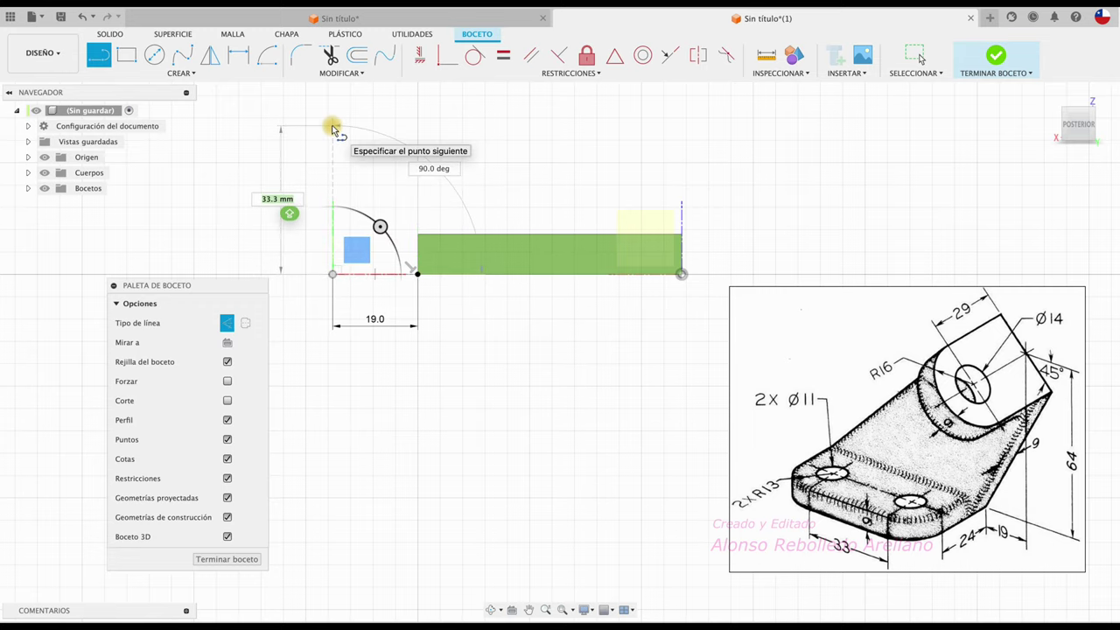
{"action": "type", "text": "6"}
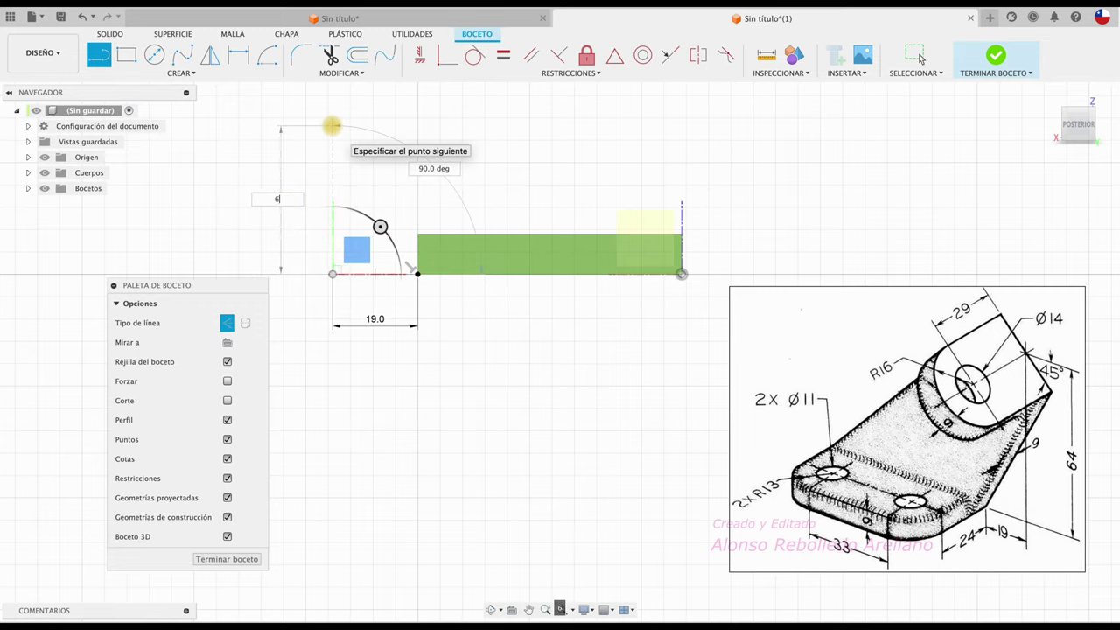
{"action": "key", "text": "Return"}
{"action": "key", "text": "Escape"}
{"action": "mouse_move", "coordinate": [405, 272]}
{"action": "middle_mouse_down", "text": "shift"}
{"action": "mouse_move", "coordinate": [457, 297]}
{"action": "mouse_move", "coordinate": [487, 238]}
{"action": "middle_mouse_up", "text": "shift"}
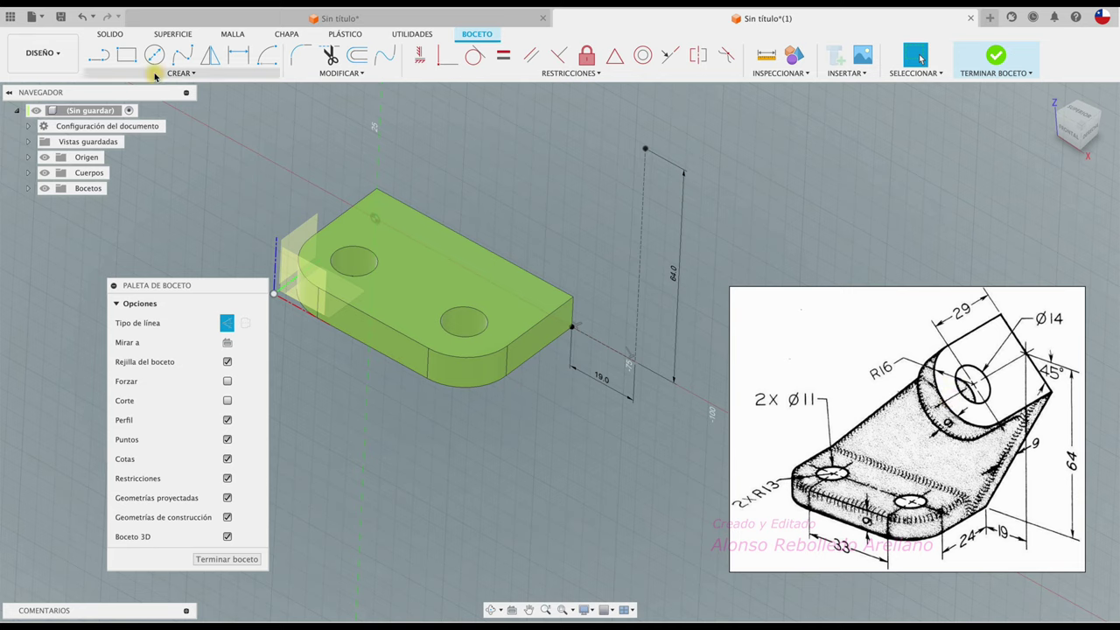
- Begin a line at the 64 mm line's top on the horizontal plane, then open the account menu
{"action": "left_click", "coordinate": [103, 57]}
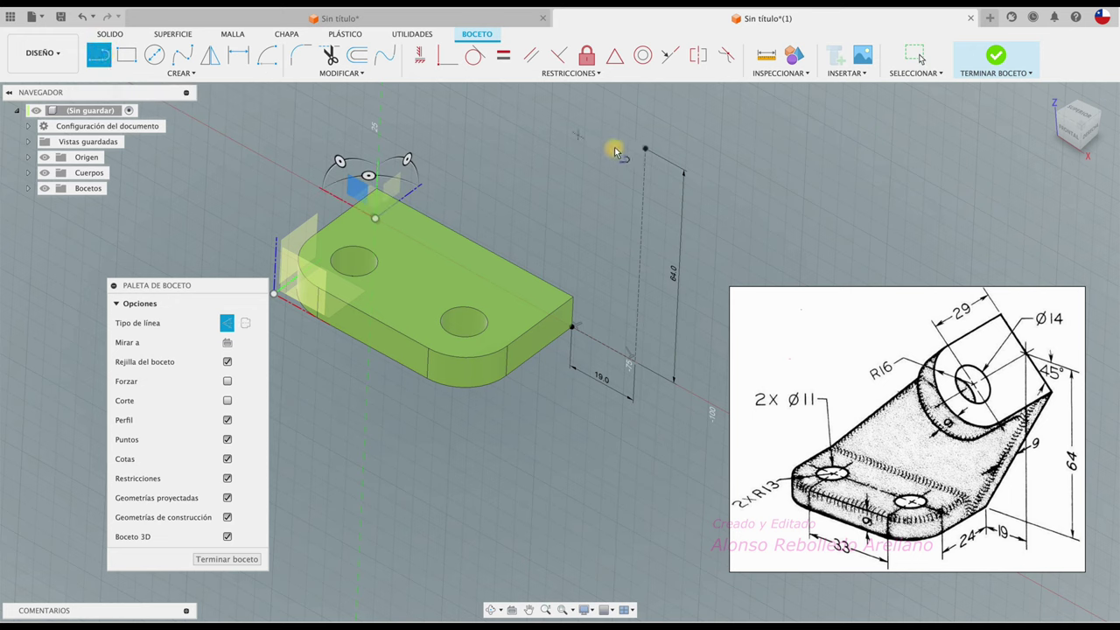
{"action": "left_click", "coordinate": [644, 149]}
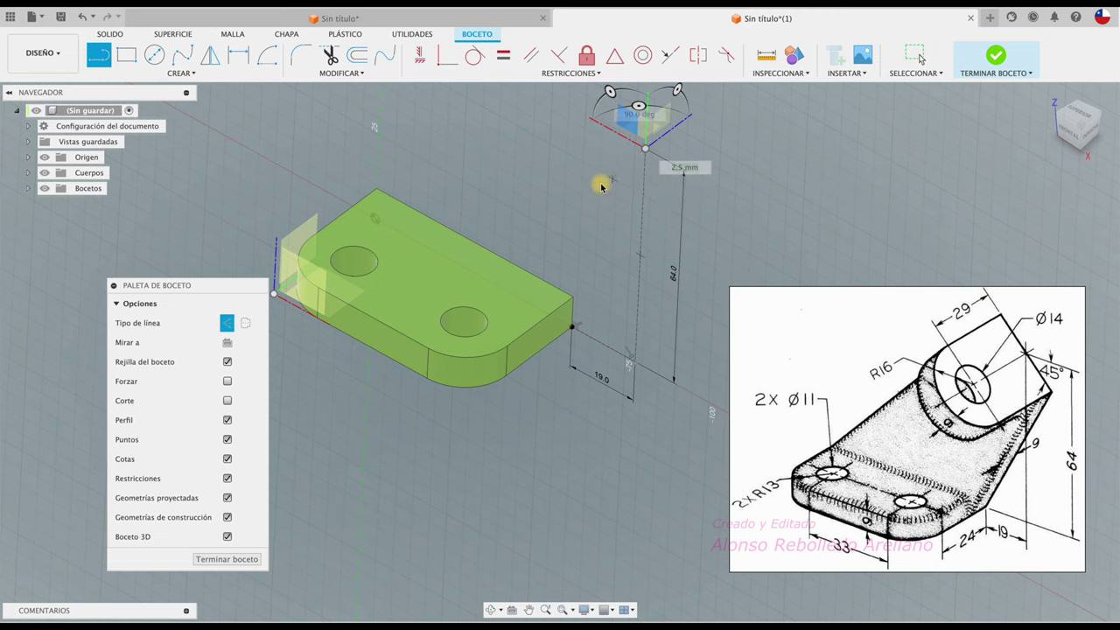
{"action": "middle_click_drag", "start_coordinate": [600, 151], "coordinate": [600, 182]}
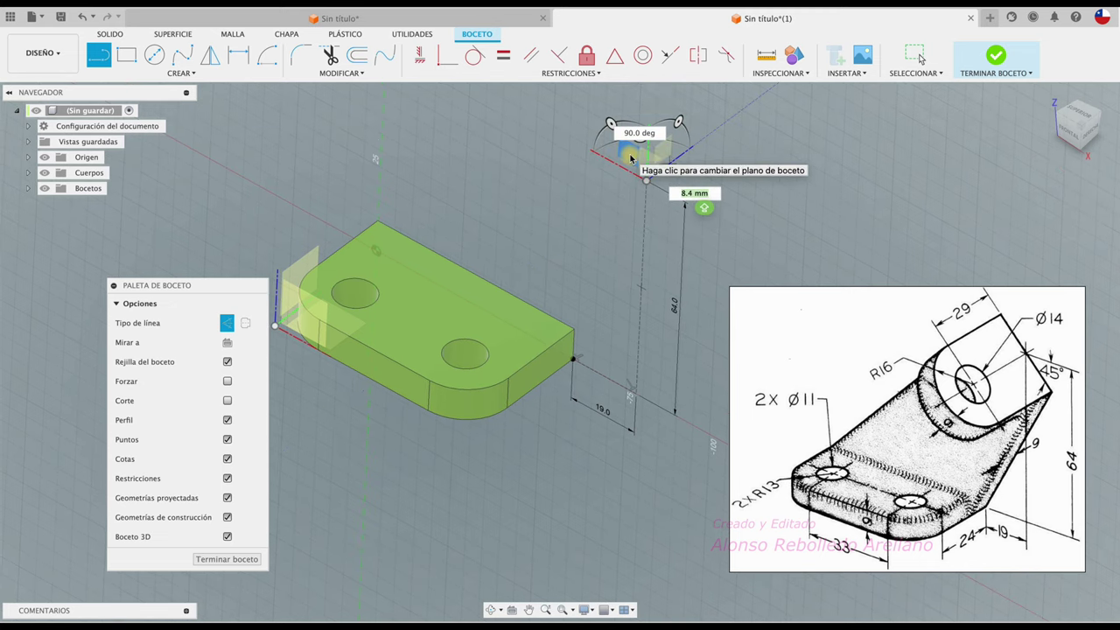
{"action": "left_click", "coordinate": [630, 154]}
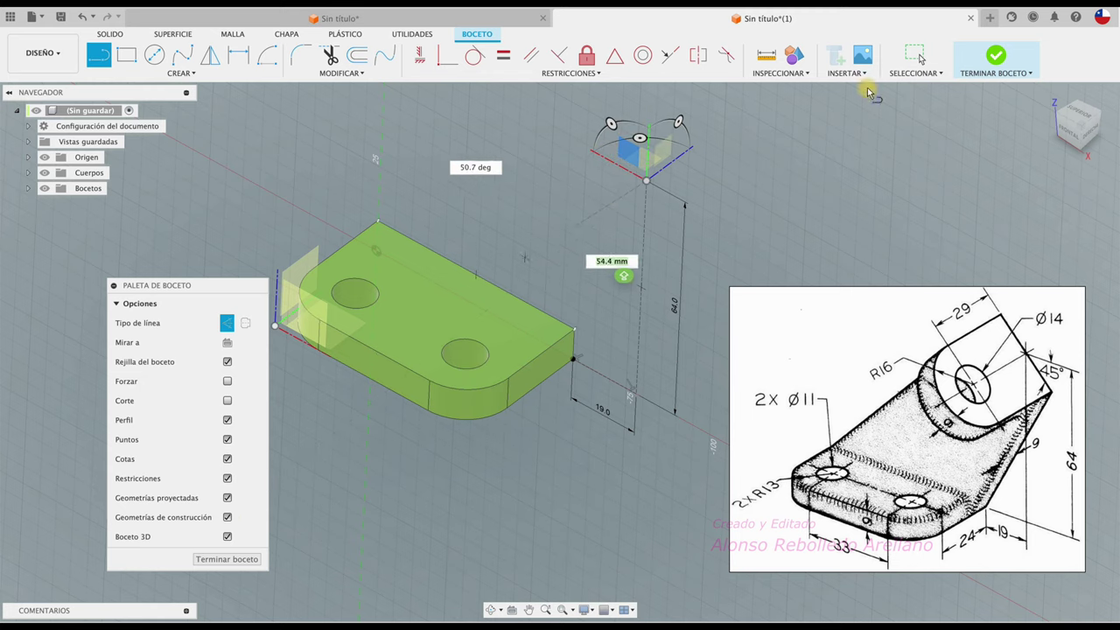
{"action": "left_click", "coordinate": [1099, 18]}
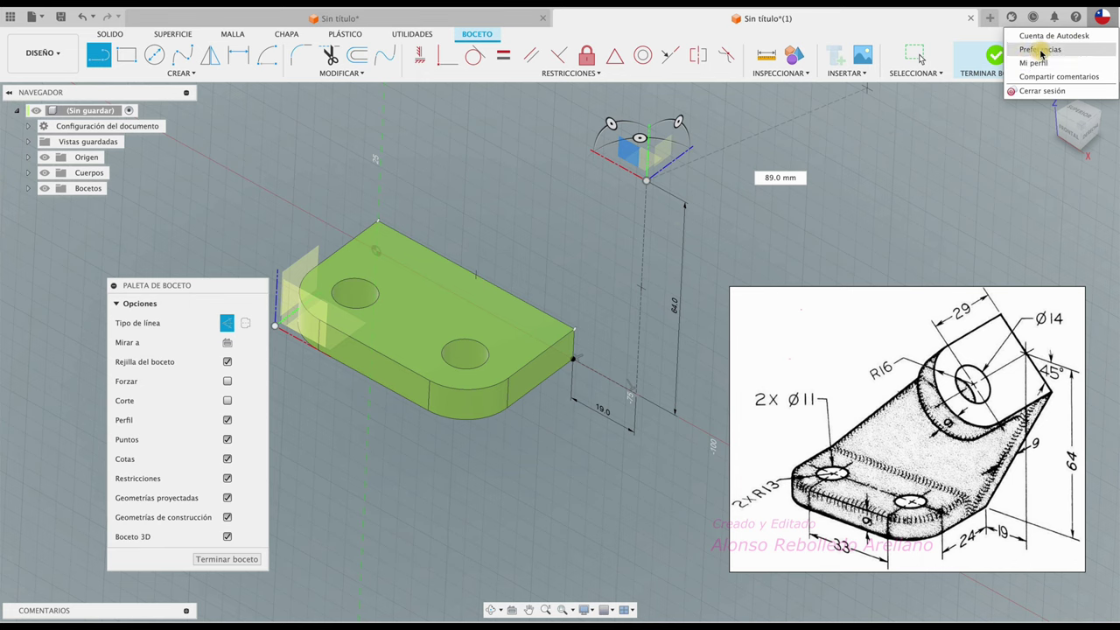
{"action": "left_click", "coordinate": [1037, 51]}
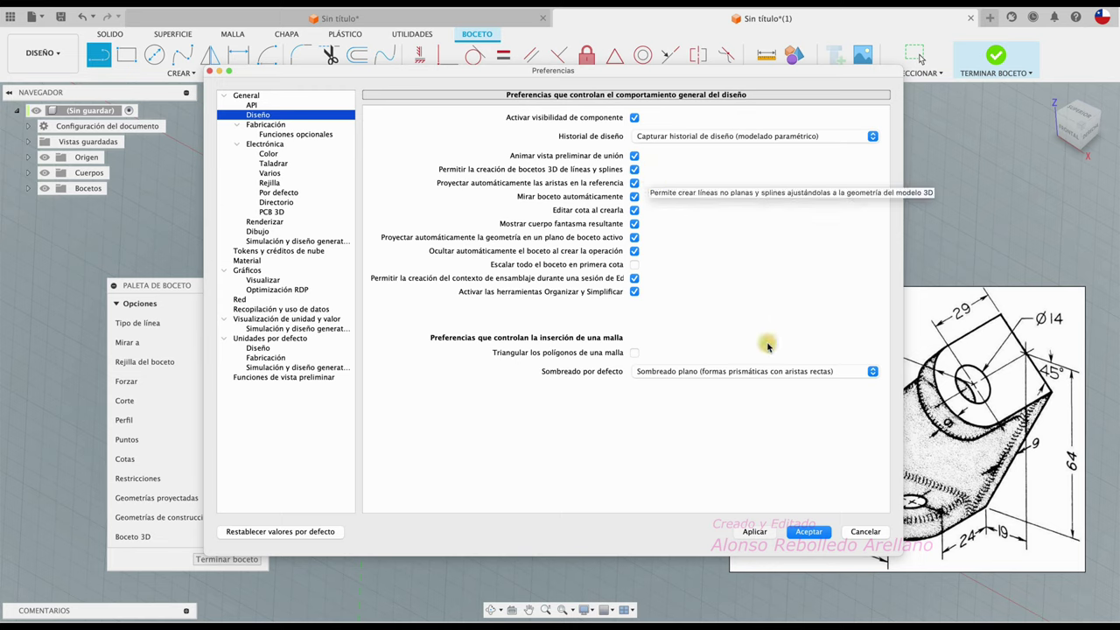
{"action": "left_click", "coordinate": [812, 533]}
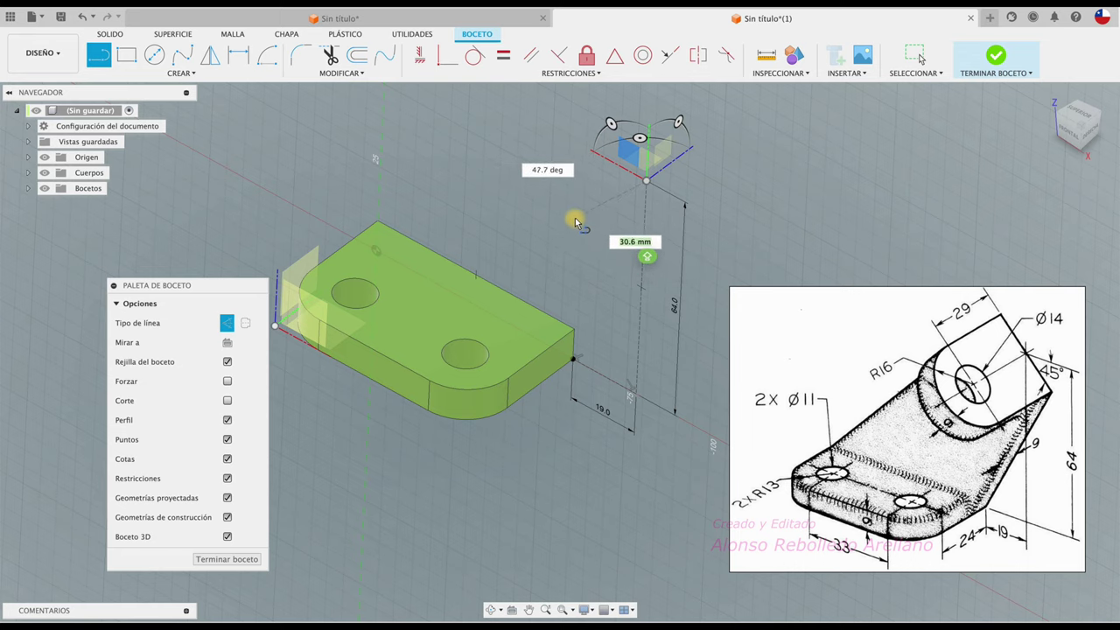
- Complete the horizontal line, dimension it to 45 mm, and finish the sketch
{"action": "left_click", "coordinate": [577, 232]}
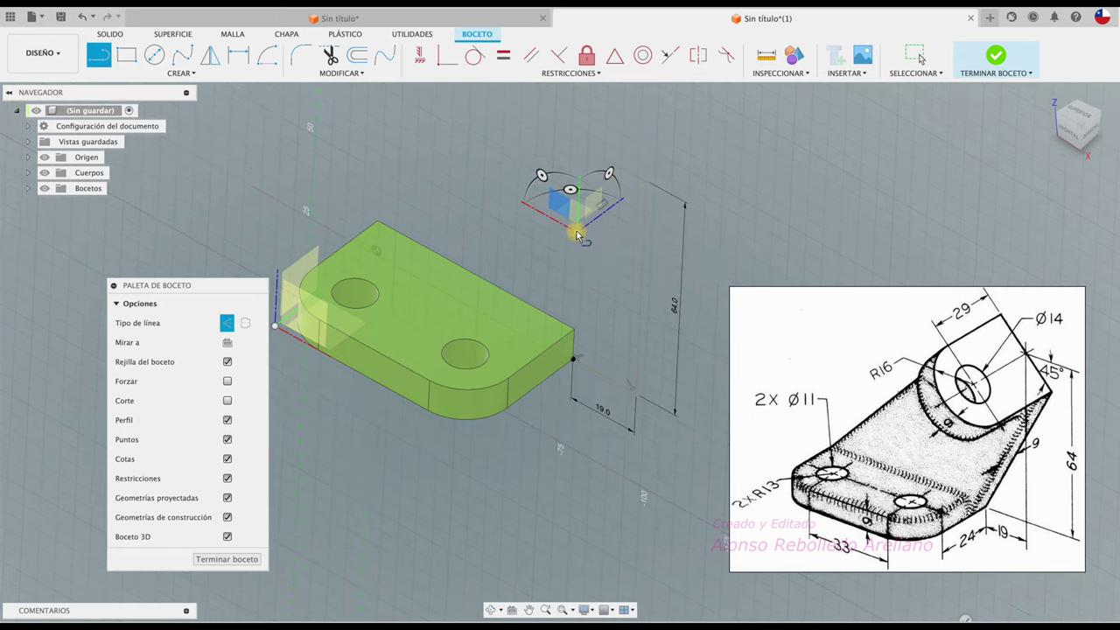
{"action": "key", "text": "Escape"}
{"action": "key", "text": "d"}
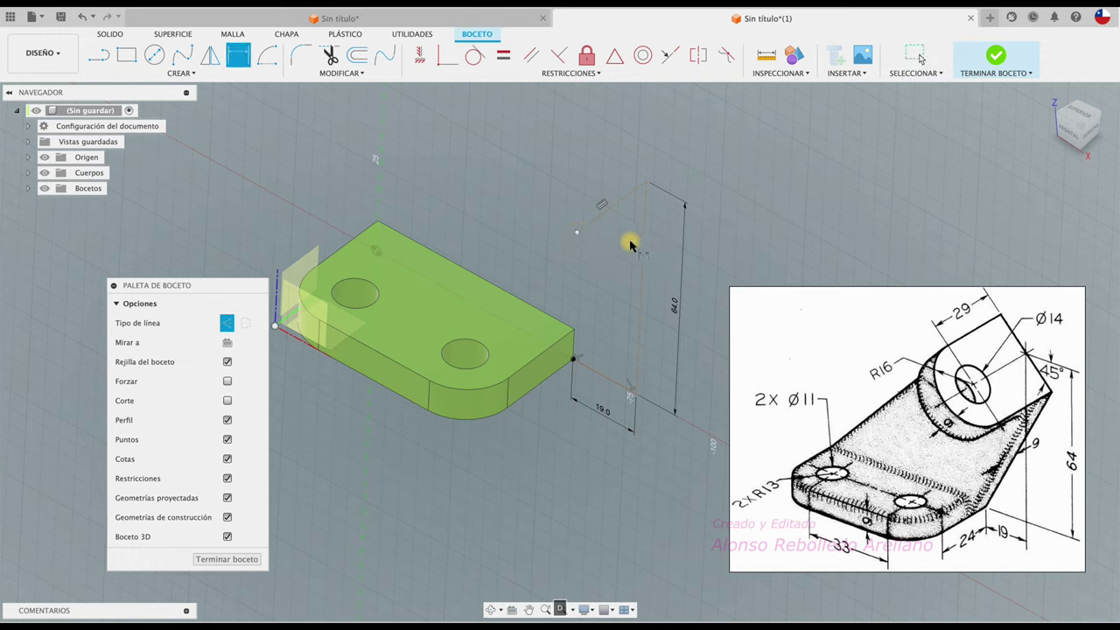
{"action": "double_click", "coordinate": [562, 173]}
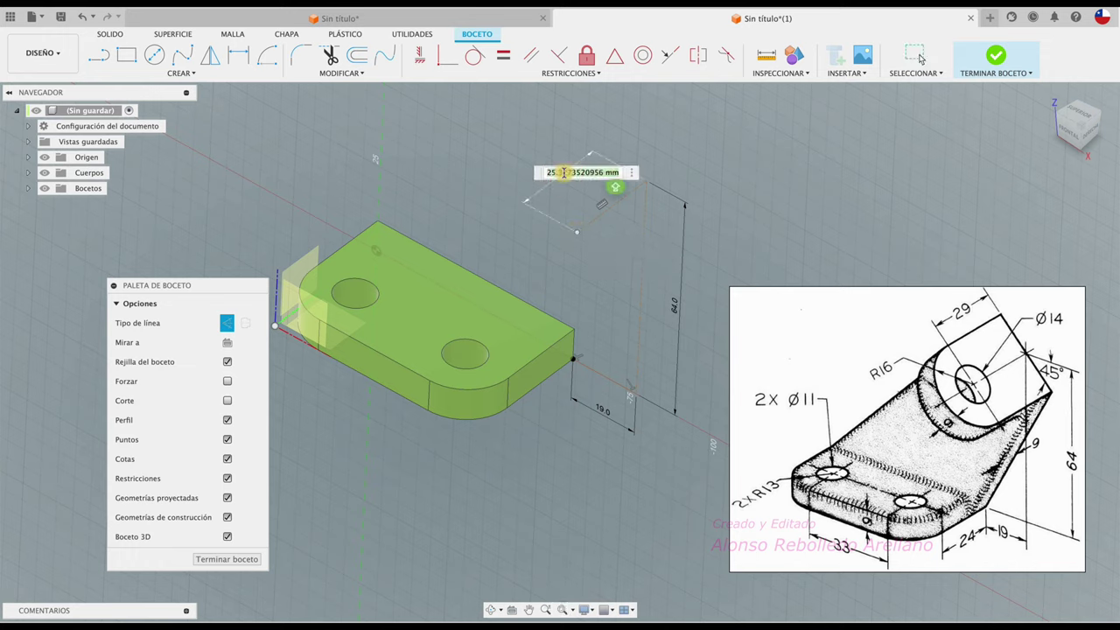
{"action": "type", "text": "29+16"}
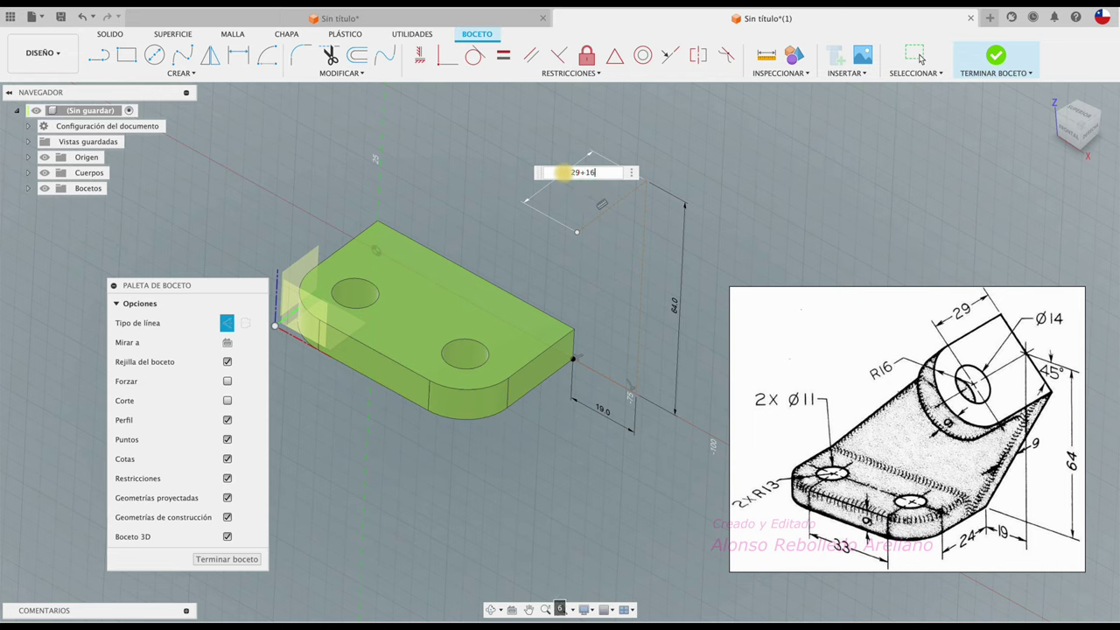
{"action": "key", "text": "Return"}
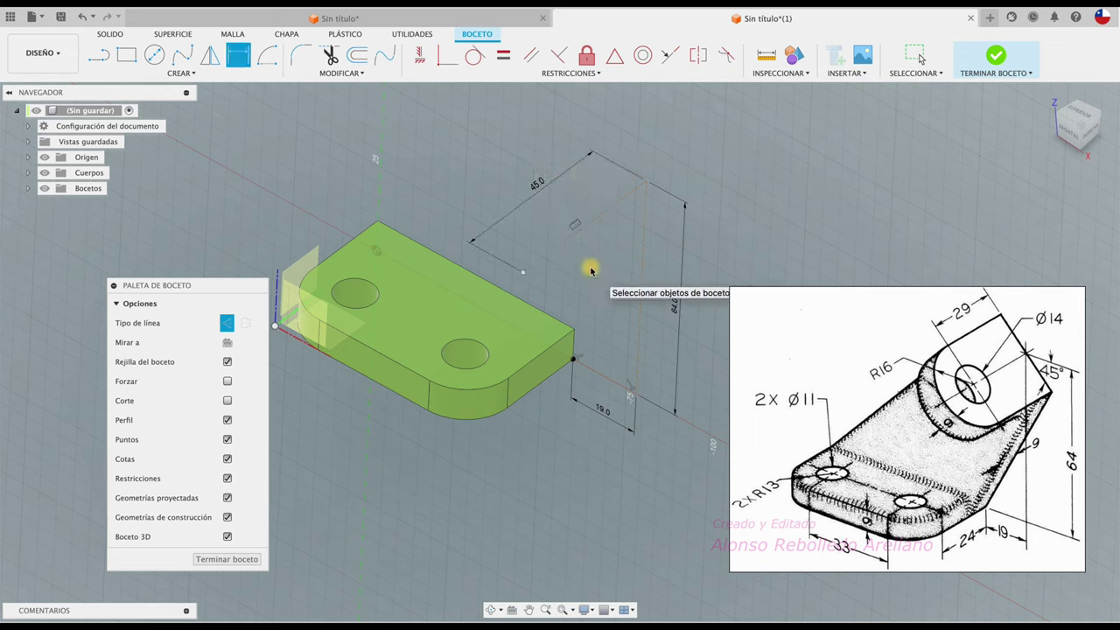
{"action": "key", "text": "Escape"}
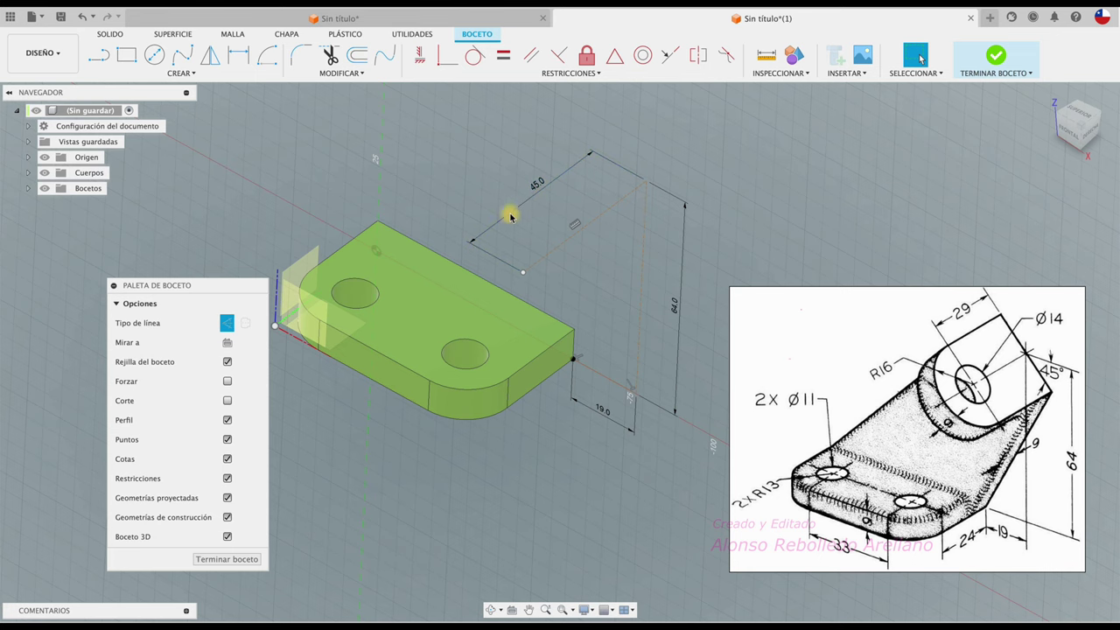
{"action": "mouse_move", "coordinate": [766, 232]}
{"action": "middle_mouse_down", "text": "shift"}
{"action": "mouse_move", "coordinate": [625, 219]}
{"action": "mouse_move", "coordinate": [584, 231]}
{"action": "mouse_move", "coordinate": [592, 237]}
{"action": "mouse_move", "coordinate": [557, 217]}
{"action": "middle_mouse_up", "text": "shift"}
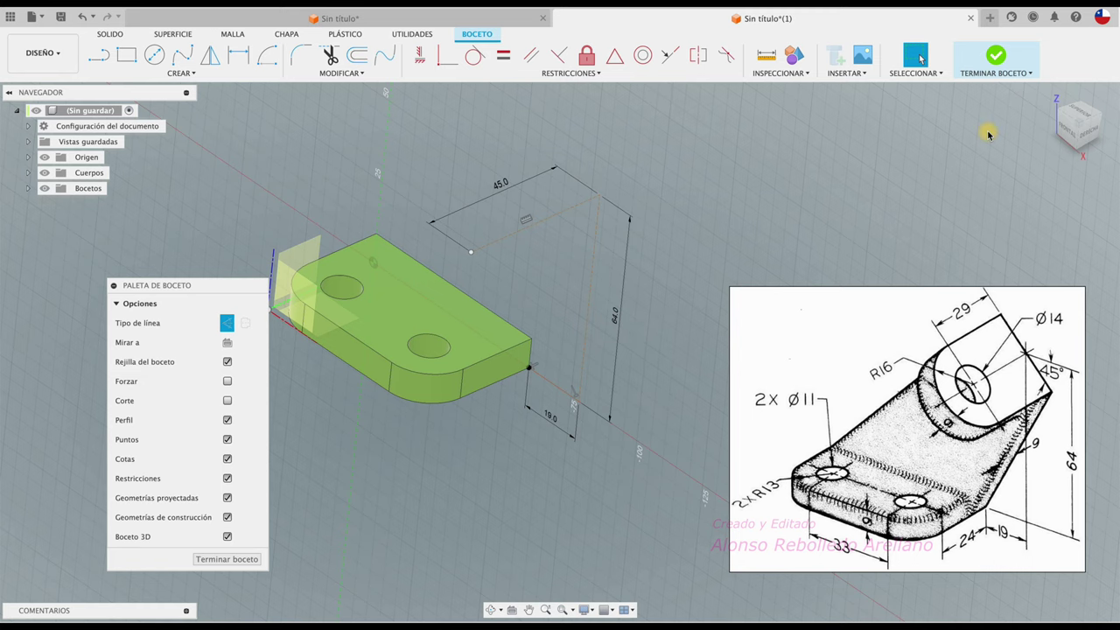
{"action": "left_click", "coordinate": [996, 58]}
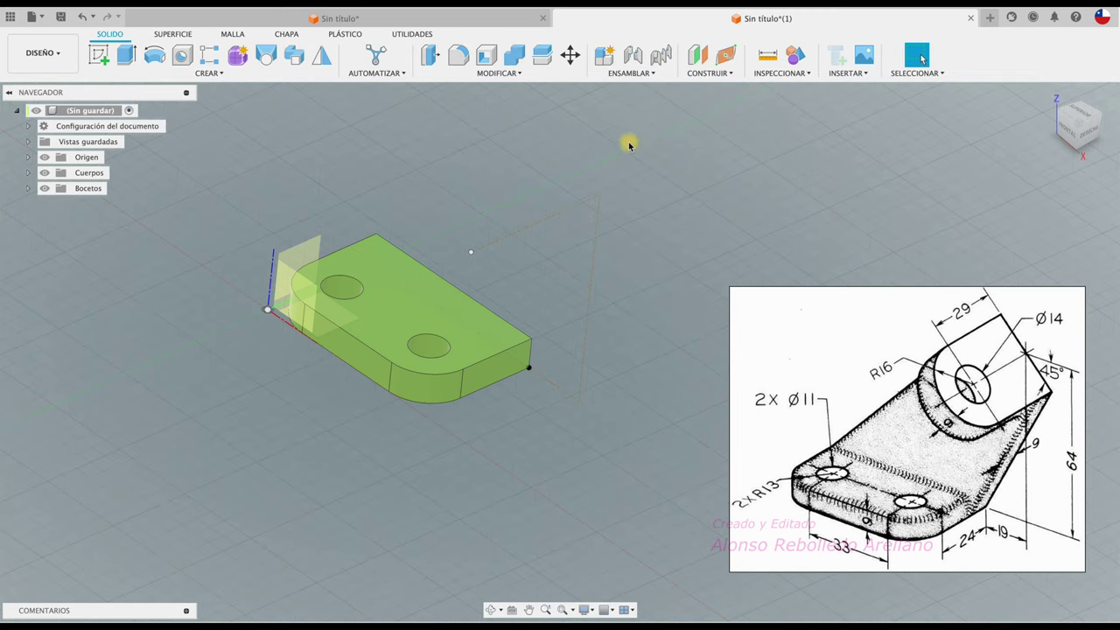
- Create a construction plane at -45° through the 45 mm sketch line
{"action": "middle_click_drag", "start_coordinate": [628, 143], "coordinate": [537, 210], "text": "shift"}
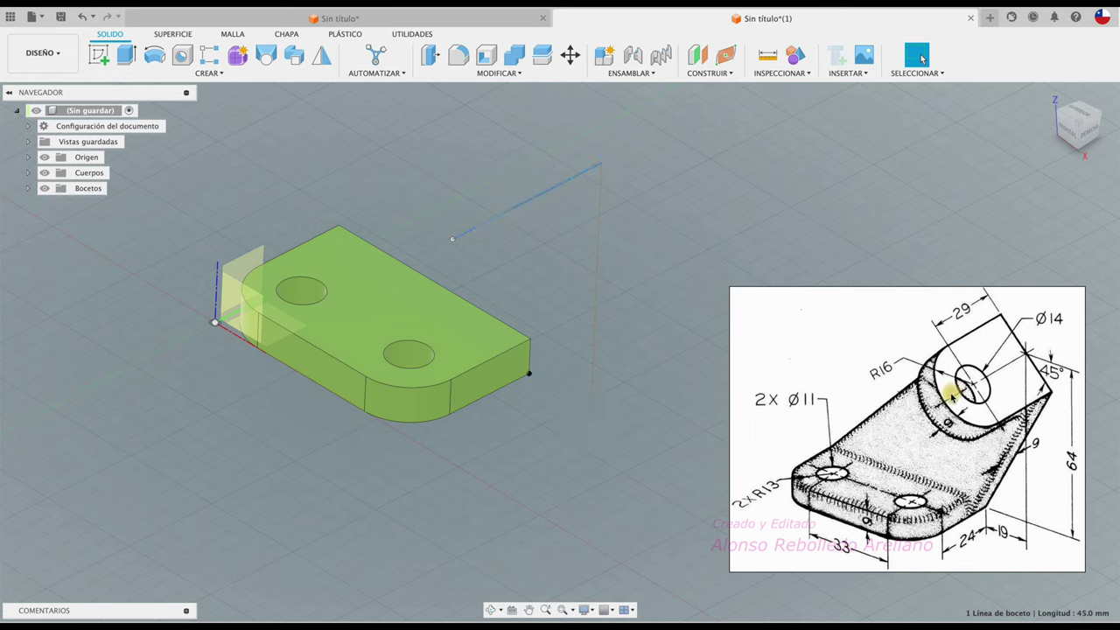
{"action": "left_click", "coordinate": [720, 186]}
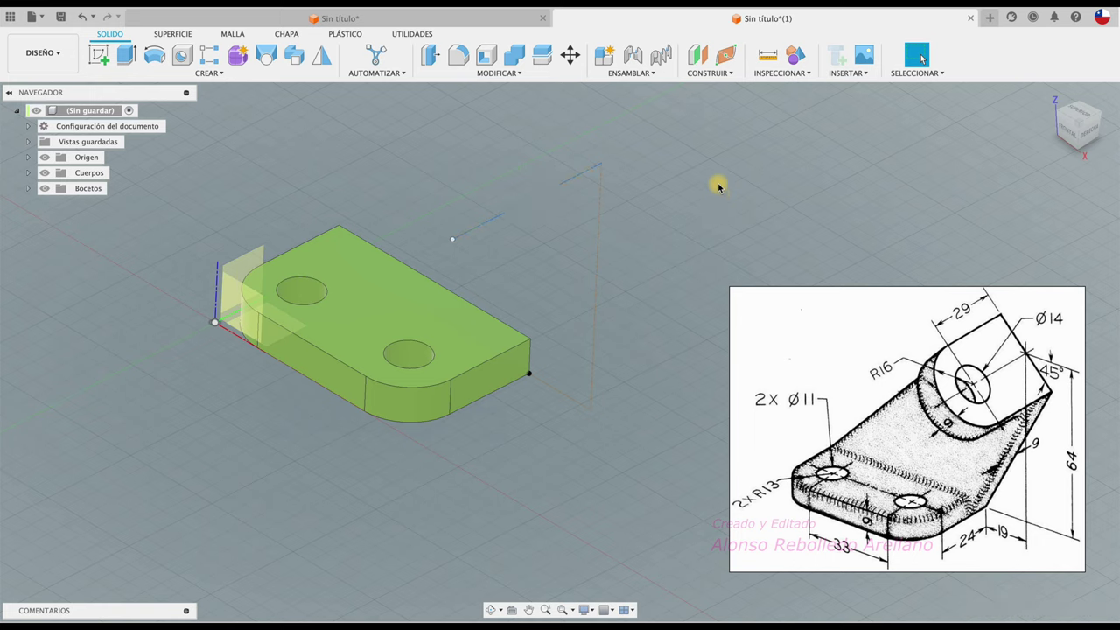
{"action": "left_click", "coordinate": [555, 187]}
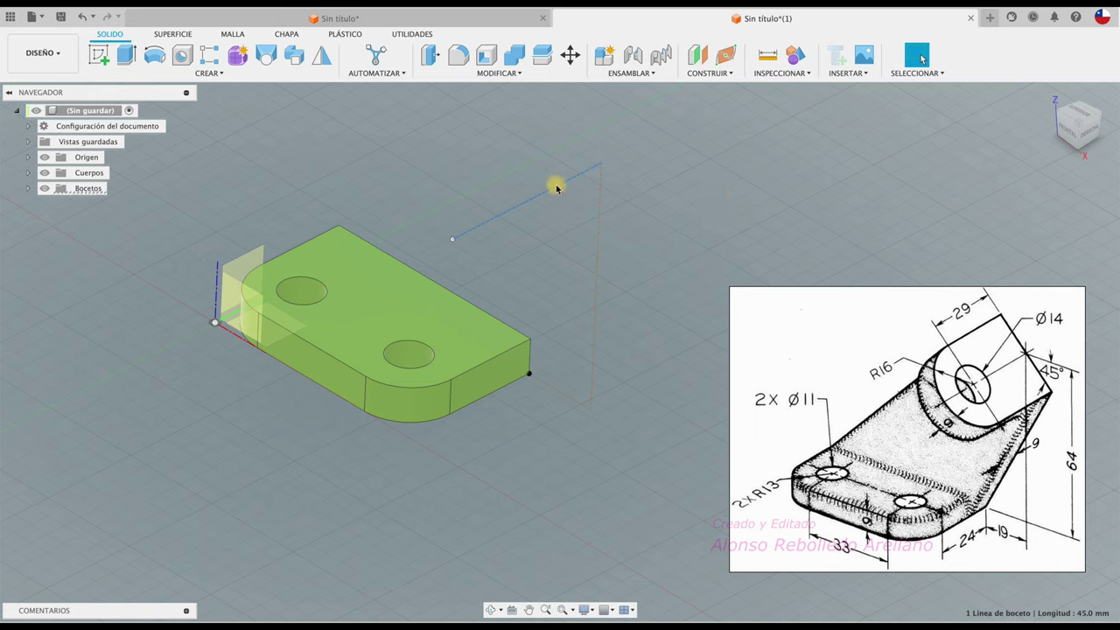
{"action": "left_click", "coordinate": [710, 73]}
{"action": "left_click", "coordinate": [718, 101]}
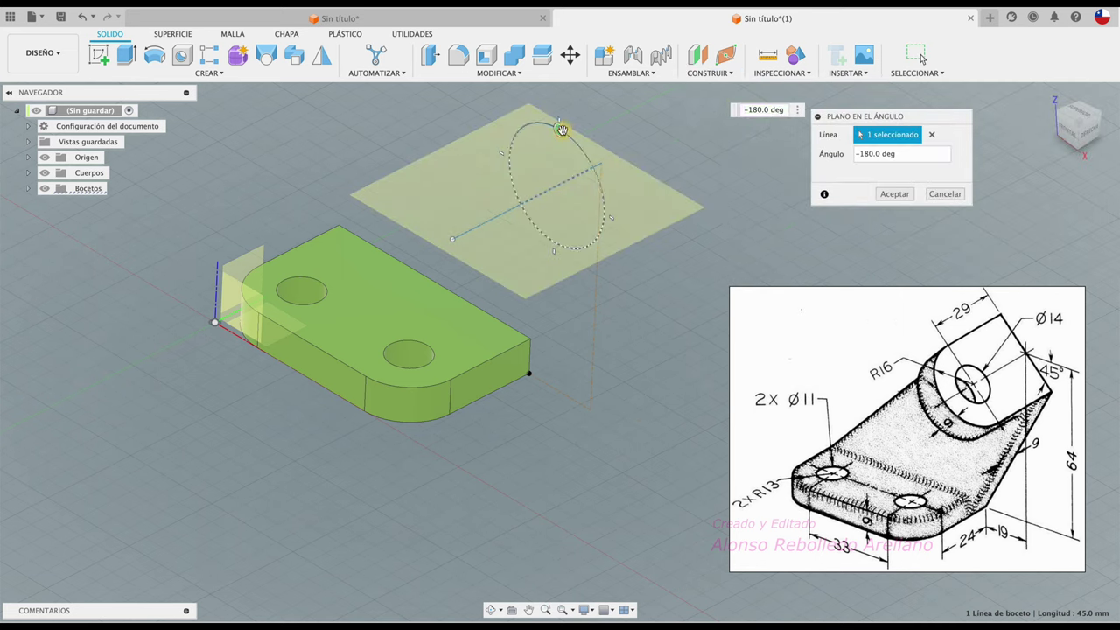
{"action": "left_click_drag", "start_coordinate": [561, 130], "coordinate": [567, 142]}
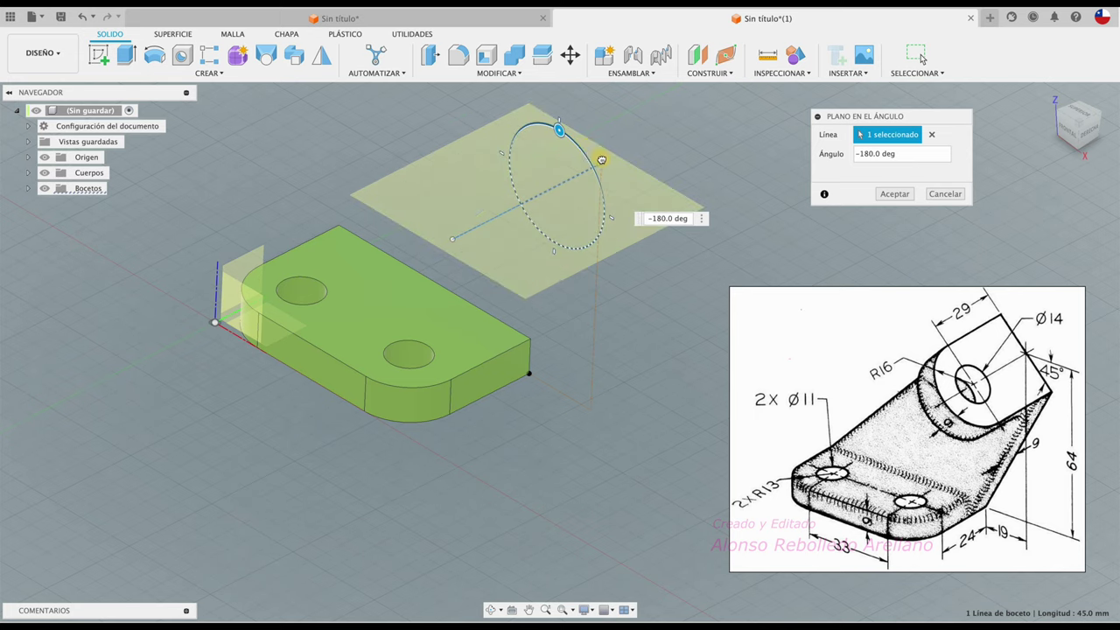
{"action": "left_click", "coordinate": [914, 154]}
{"action": "type", "text": "-45"}
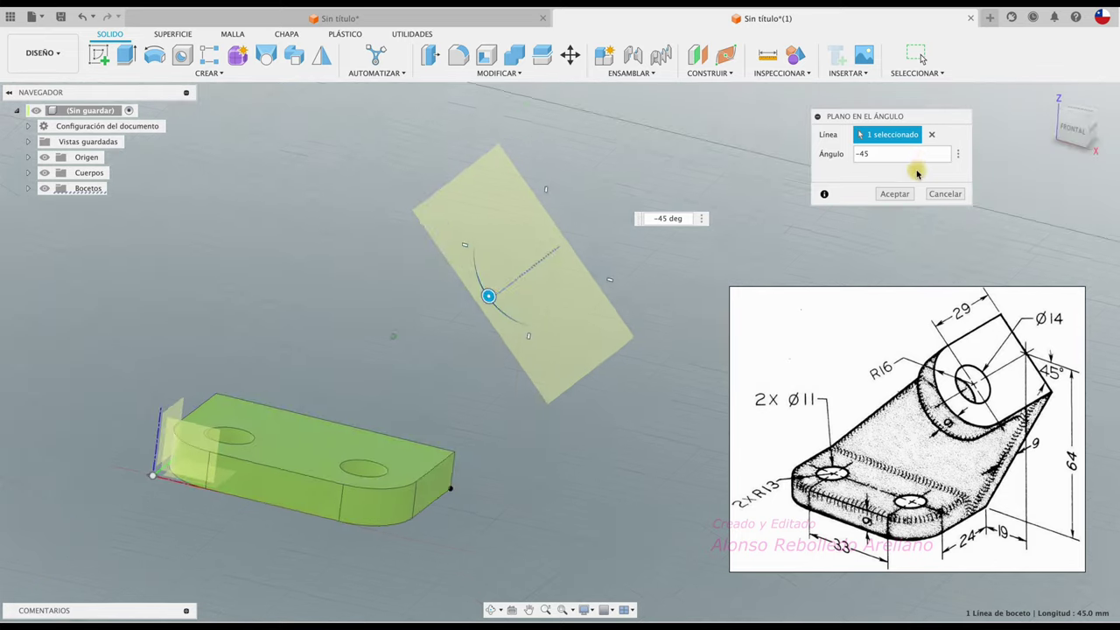
{"action": "left_click", "coordinate": [894, 193]}
{"action": "mouse_move", "coordinate": [597, 186]}
{"action": "middle_mouse_down", "text": "shift"}
{"action": "mouse_move", "coordinate": [500, 218]}
{"action": "mouse_move", "coordinate": [609, 222]}
{"action": "mouse_move", "coordinate": [613, 212]}
{"action": "middle_mouse_up", "text": "shift"}
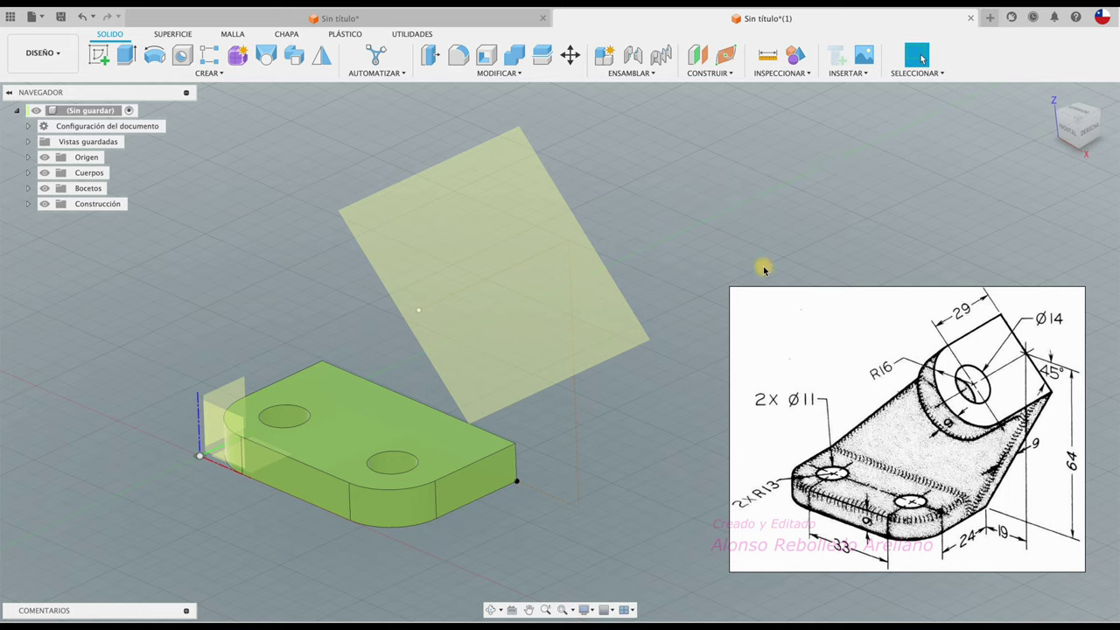
- Start a sketch on the angled plane and draw a circle on it
{"action": "left_click", "coordinate": [99, 54]}
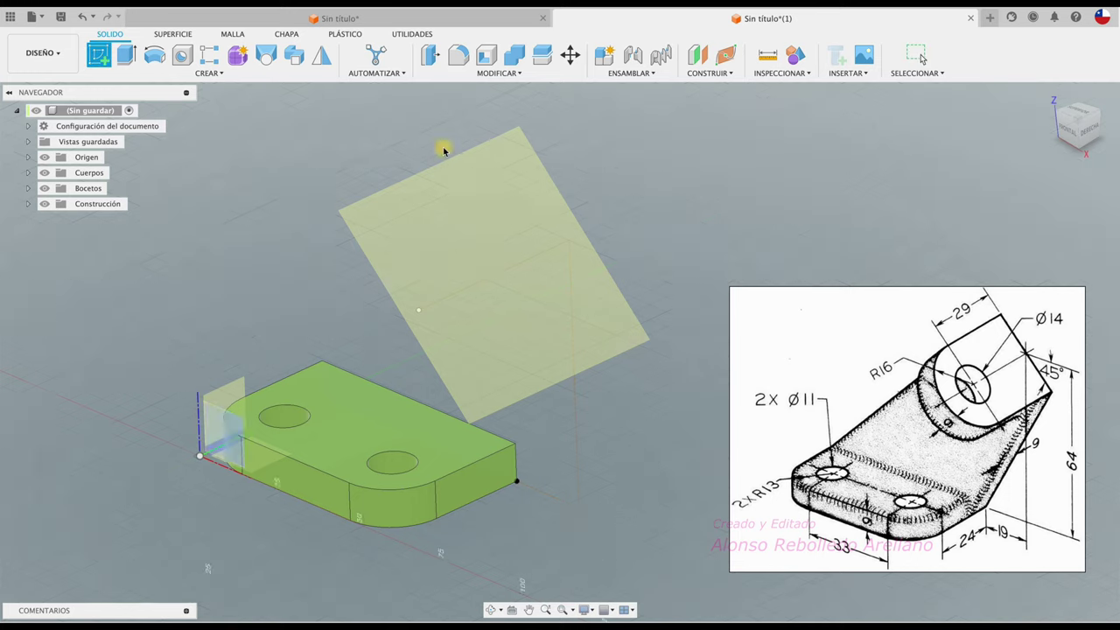
{"action": "left_click", "coordinate": [515, 172]}
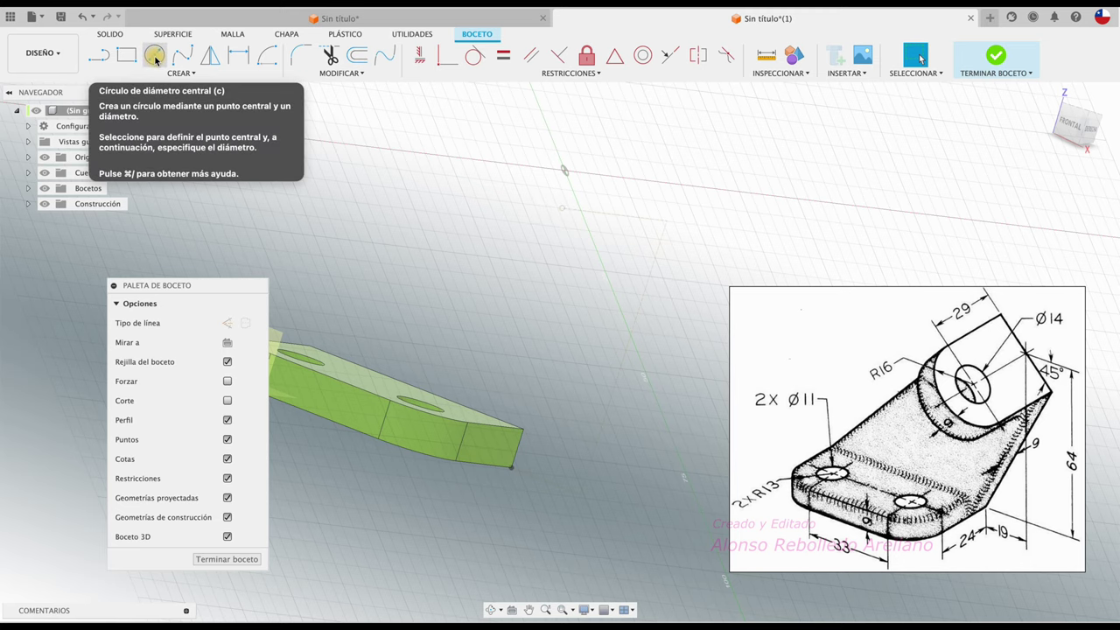
{"action": "left_click", "coordinate": [156, 59]}
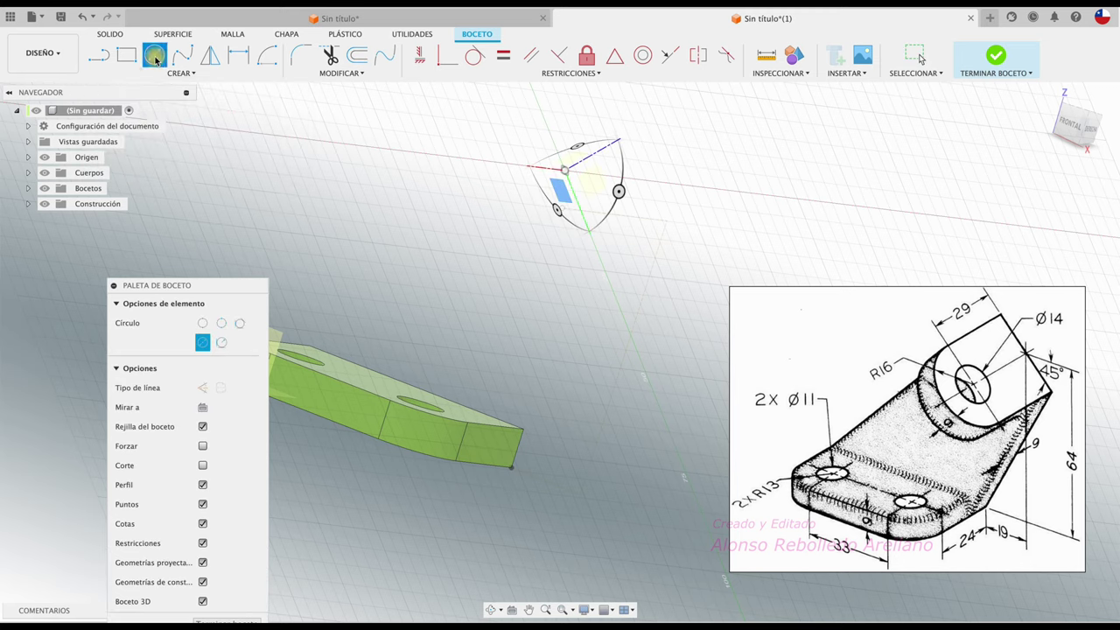
{"action": "left_click", "coordinate": [621, 216]}
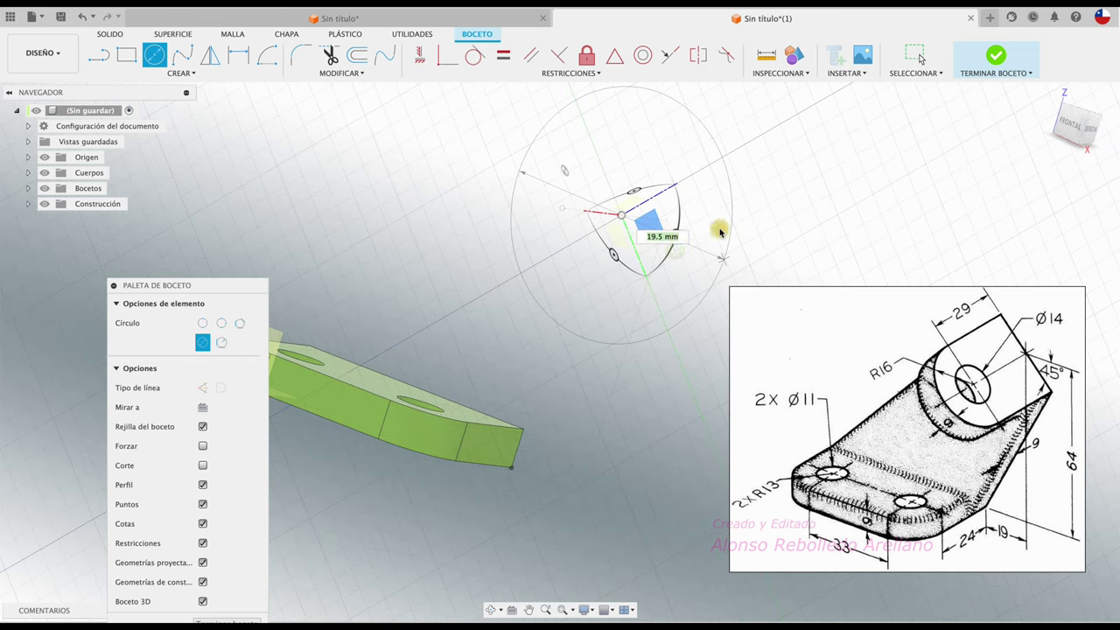
{"action": "key", "text": "Escape"}
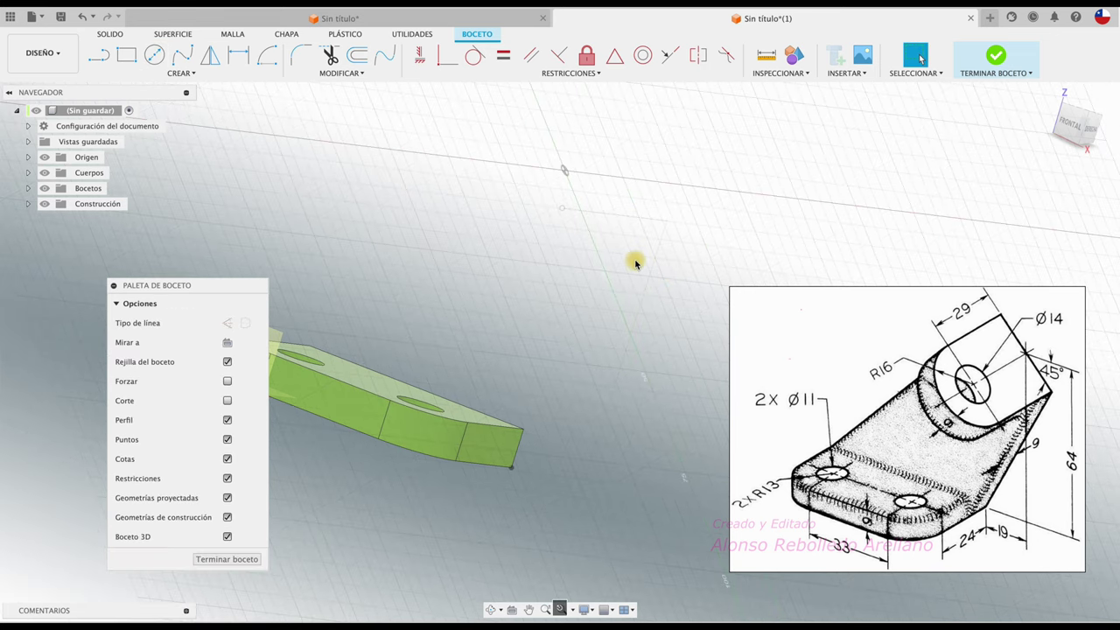
{"action": "left_click", "coordinate": [154, 55]}
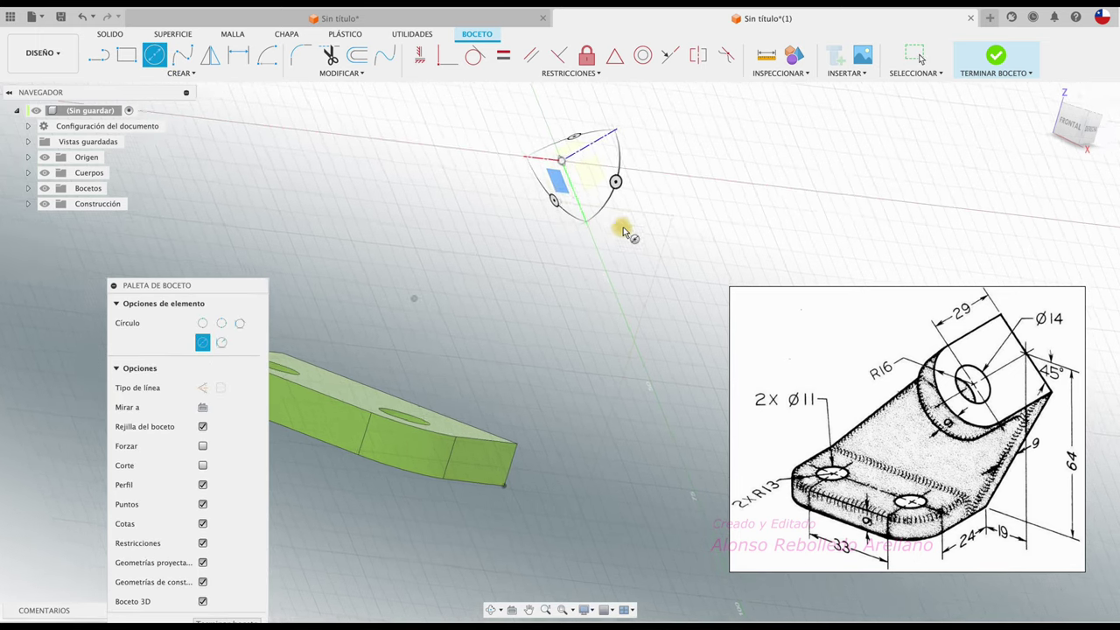
{"action": "scroll", "coordinate": [624, 227], "scroll_direction": "up", "scroll_amount": 2}
{"action": "scroll", "coordinate": [603, 234], "scroll_direction": "up", "scroll_amount": 2}
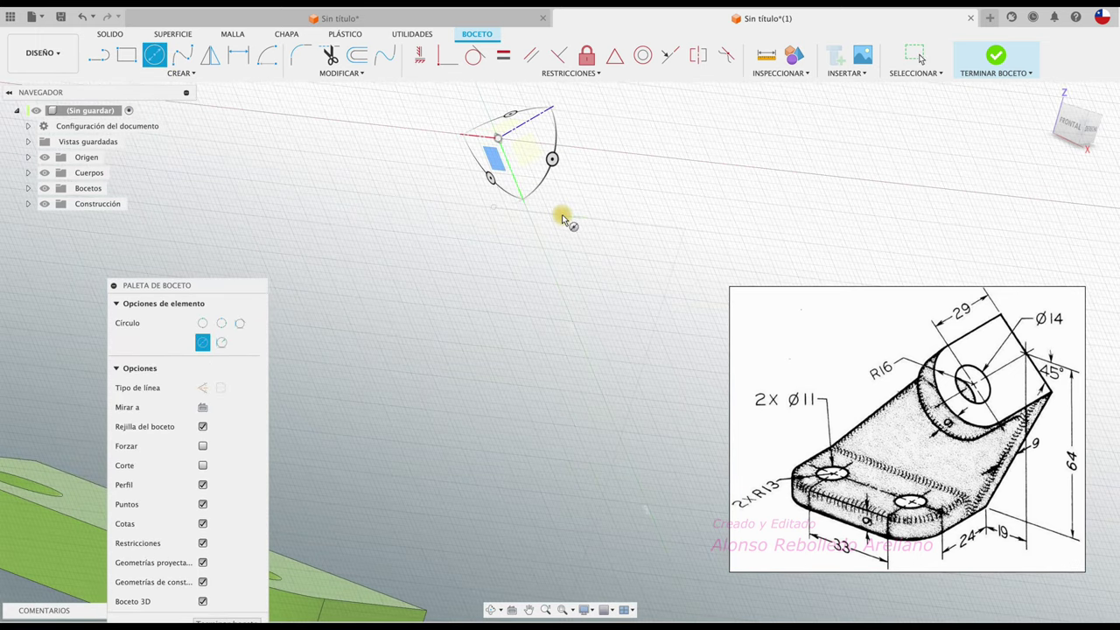
{"action": "left_click", "coordinate": [561, 215]}
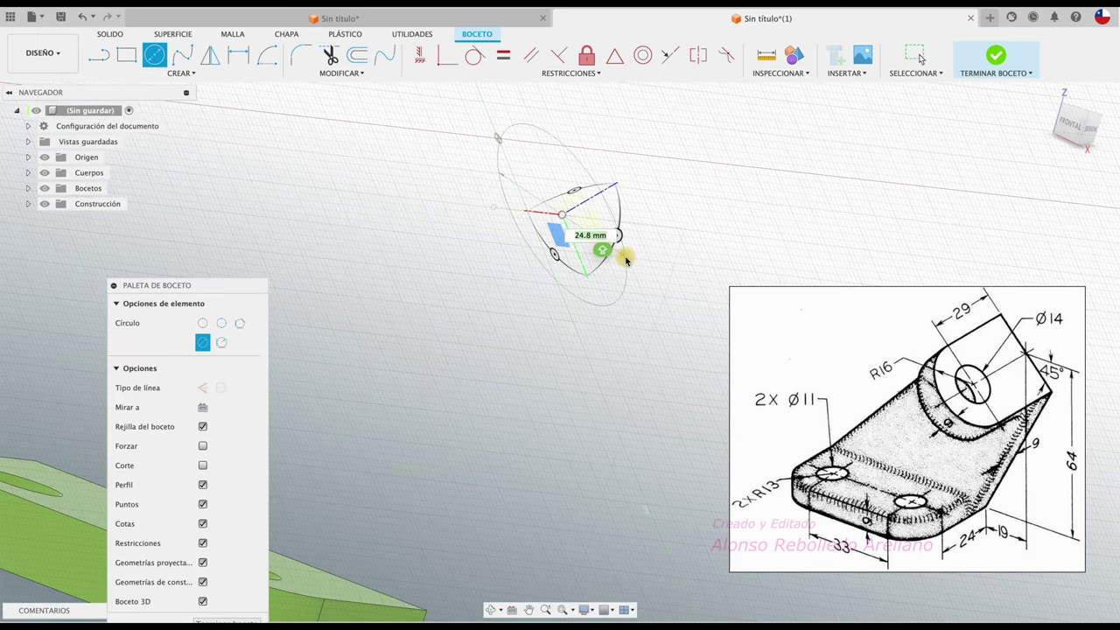
{"action": "left_click", "coordinate": [625, 259]}
{"action": "scroll", "coordinate": [822, 246], "scroll_direction": "down", "scroll_amount": 1}
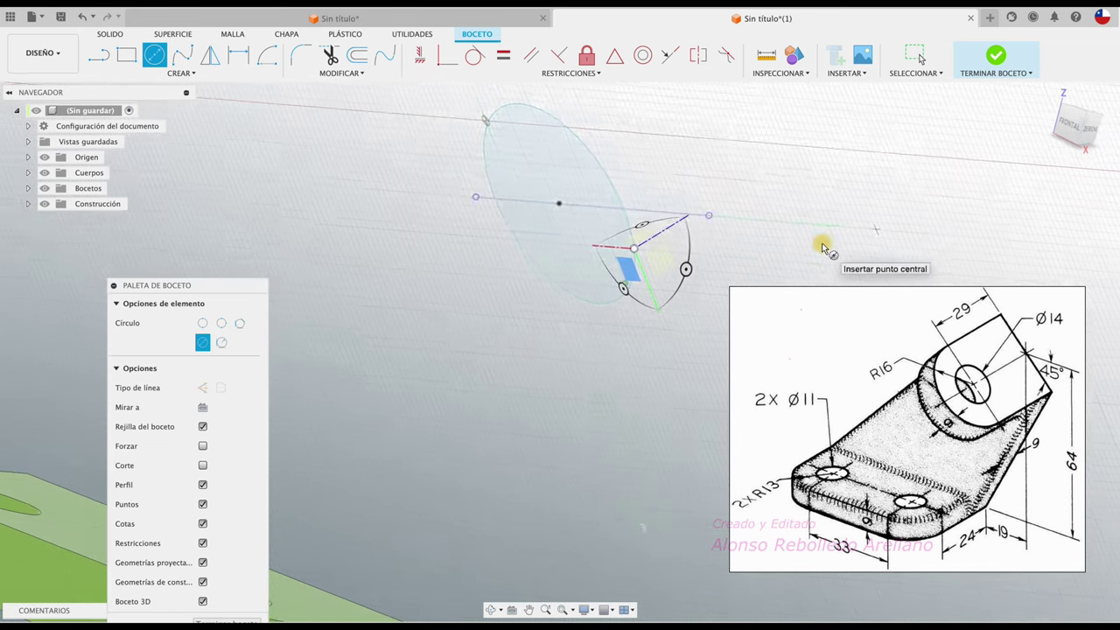
- Dimension the circle to Ø32 with its centre 29 mm from the line's end
{"action": "key", "text": "d"}
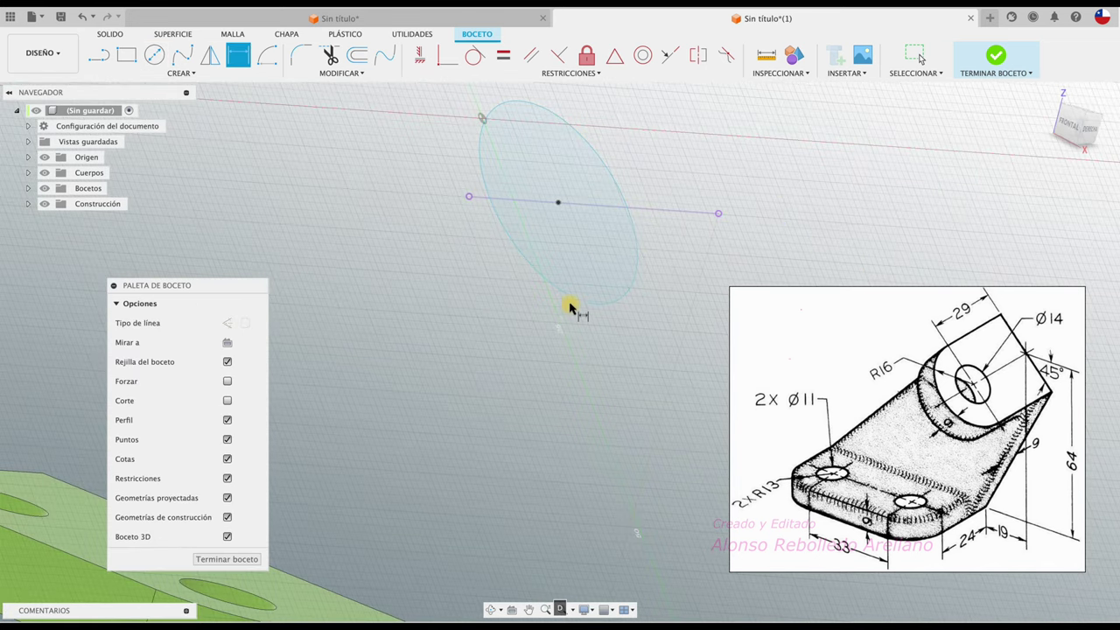
{"action": "left_click", "coordinate": [572, 301]}
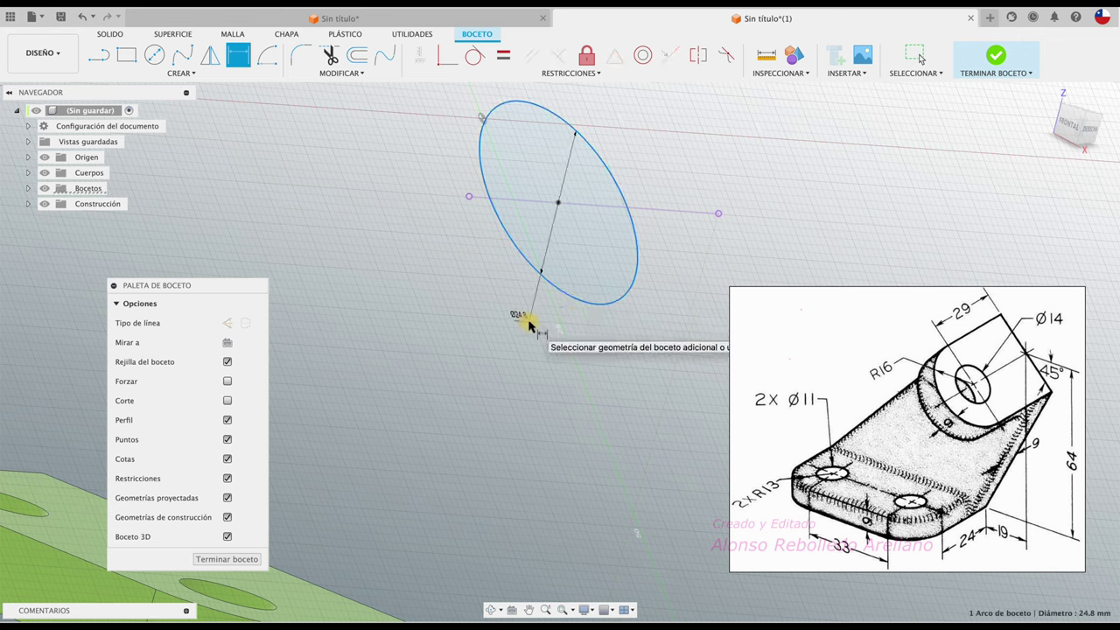
{"action": "left_click", "coordinate": [528, 324]}
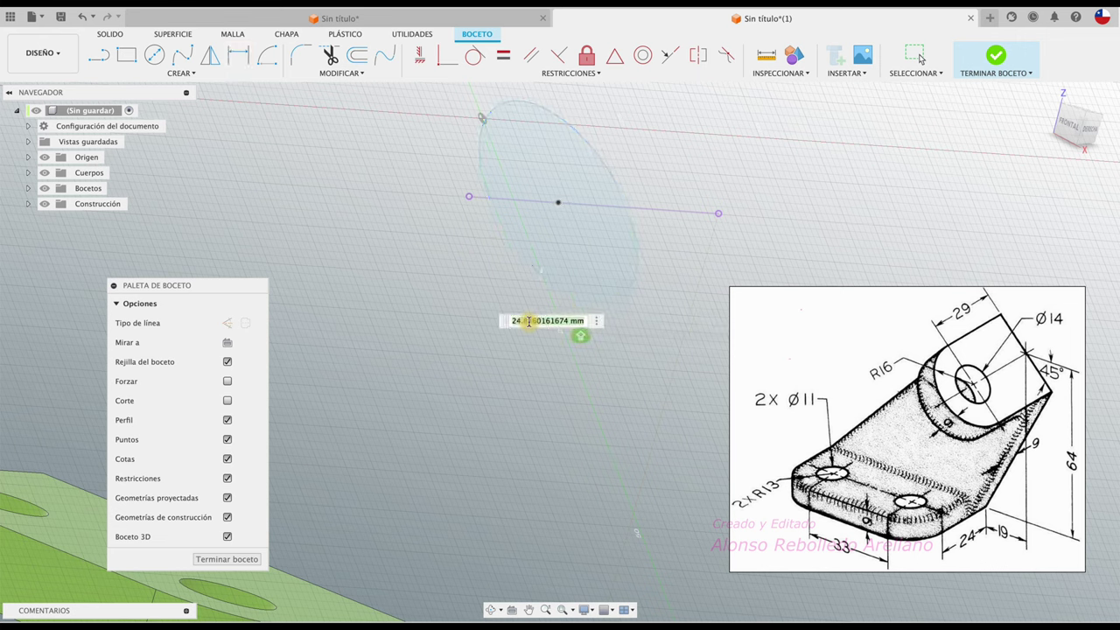
{"action": "type", "text": "32"}
{"action": "key", "text": "Return"}
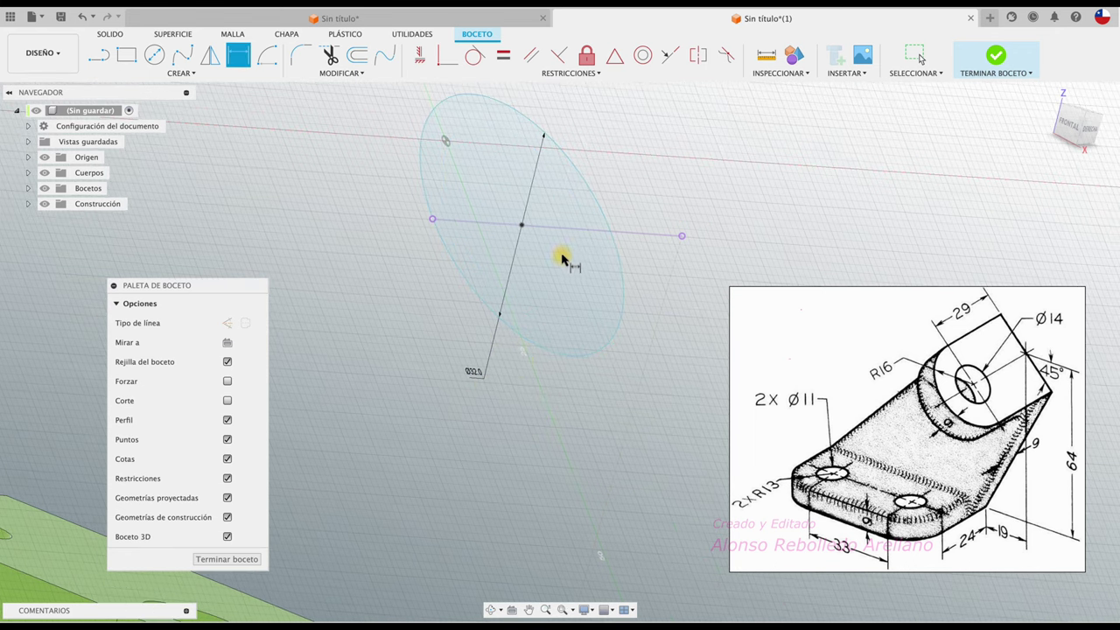
{"action": "left_click", "coordinate": [522, 225]}
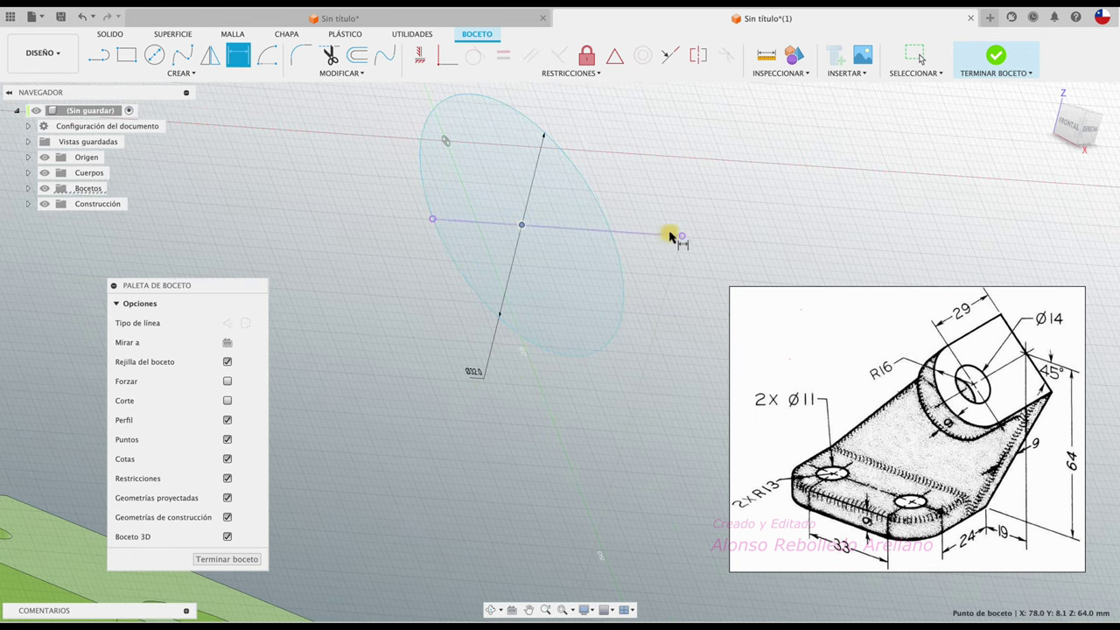
{"action": "left_click", "coordinate": [630, 236]}
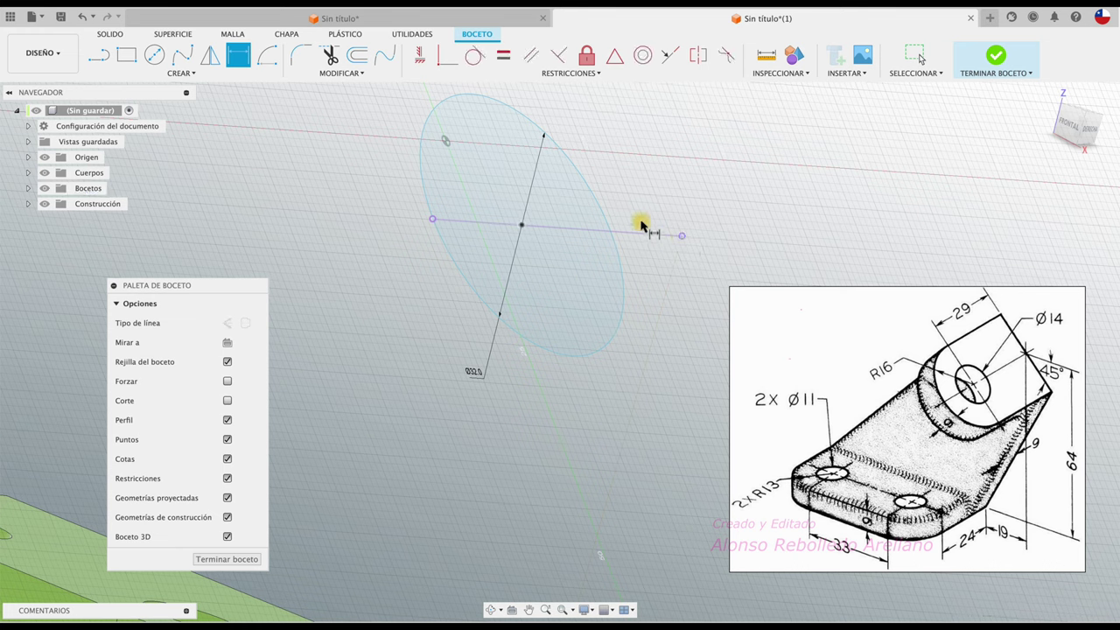
{"action": "left_click", "coordinate": [682, 239]}
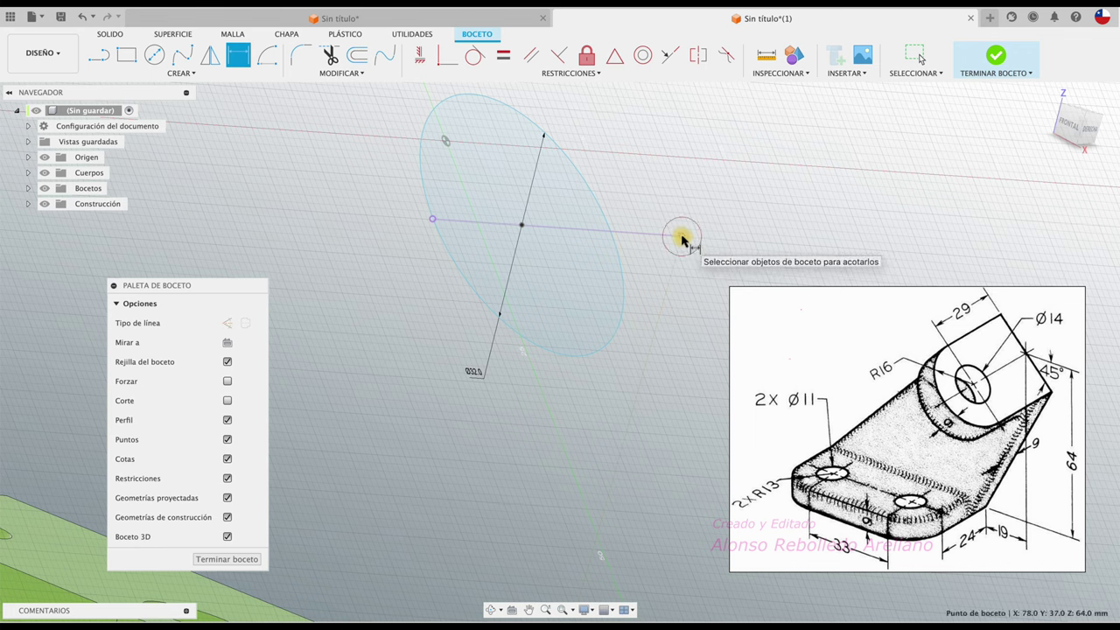
{"action": "left_click", "coordinate": [523, 226]}
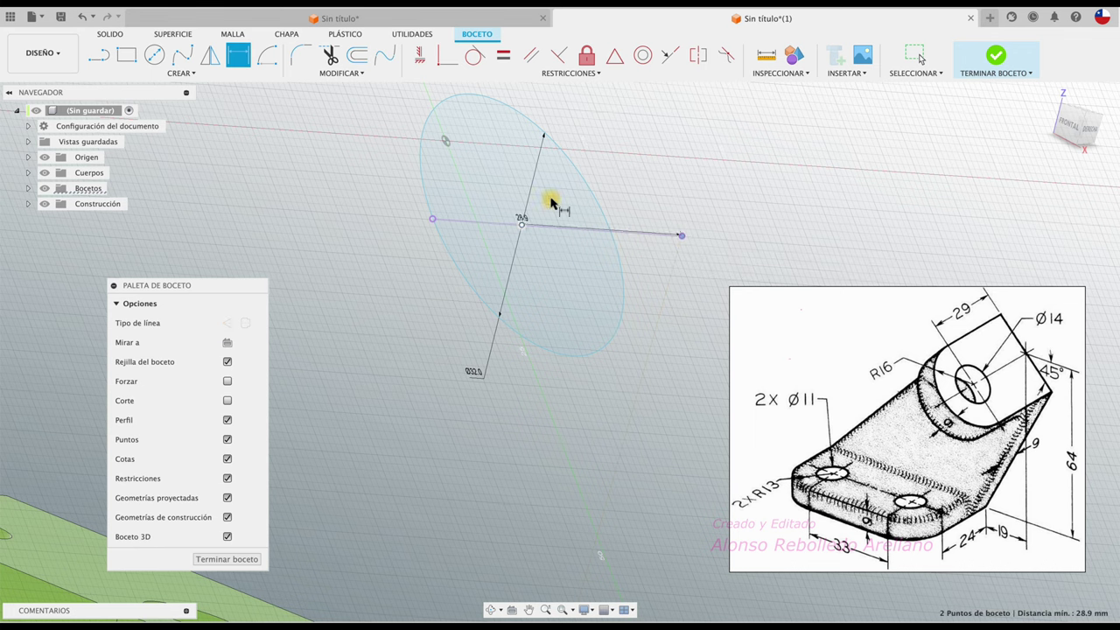
{"action": "left_click", "coordinate": [584, 134]}
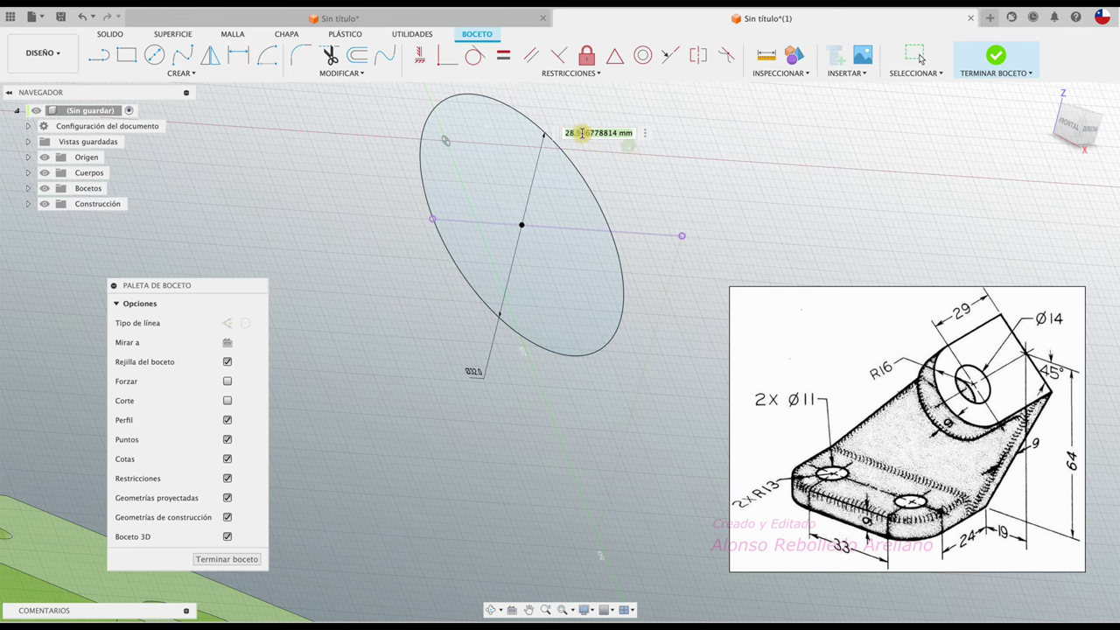
{"action": "type", "text": "29"}
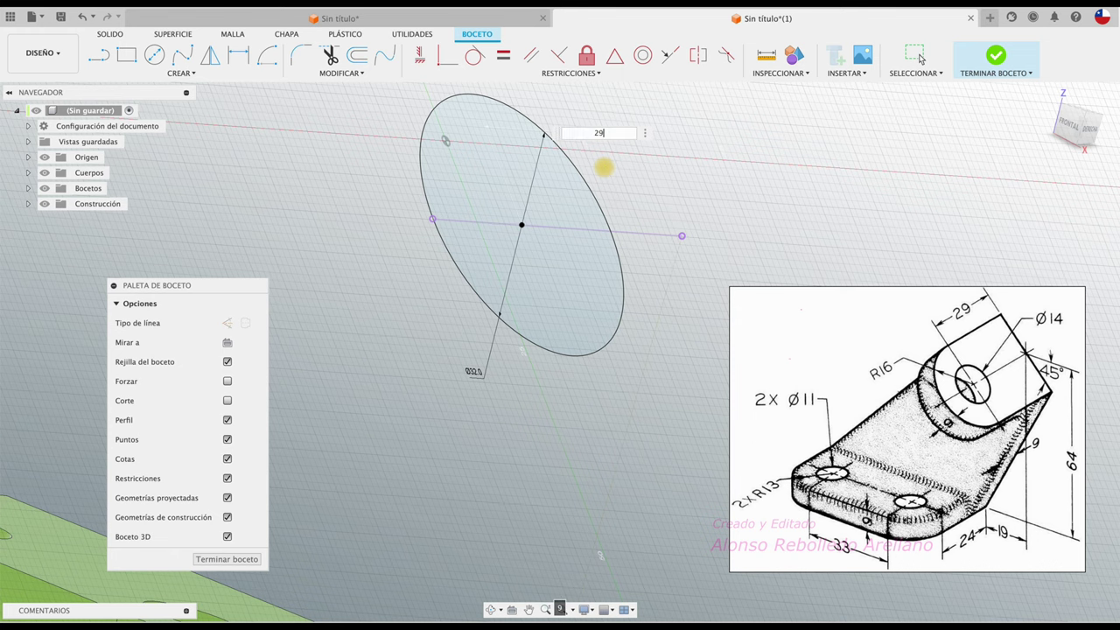
{"action": "key", "text": "Return"}
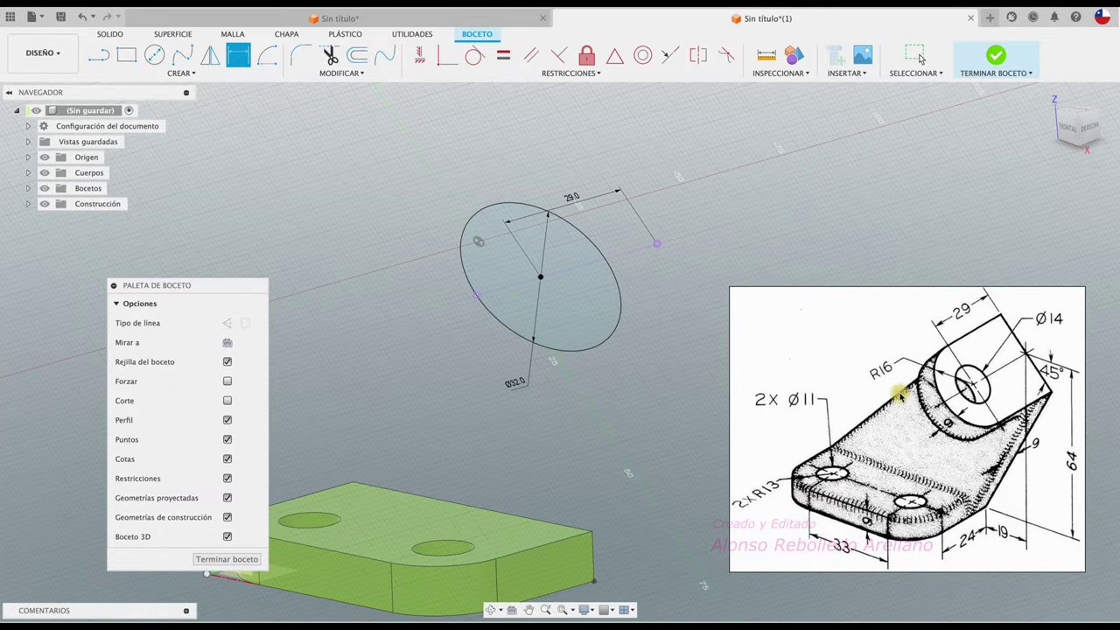
- Add a Ø15.7 circle concentric with the Ø32 circle
{"action": "middle_click_drag", "start_coordinate": [898, 395], "coordinate": [790, 318], "text": "shift"}
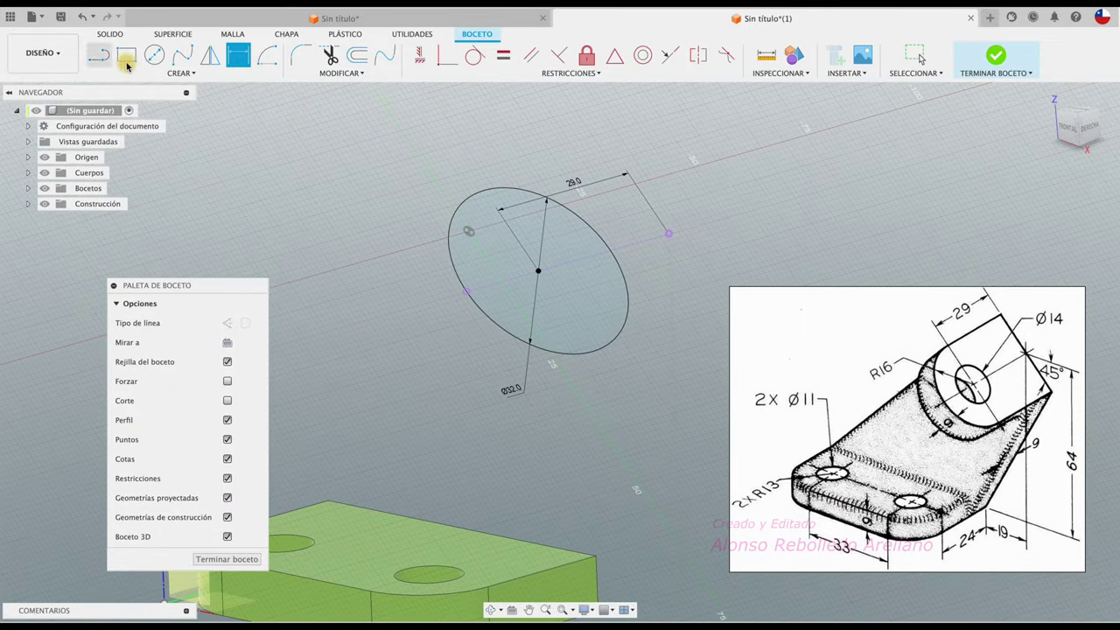
{"action": "left_click", "coordinate": [154, 54]}
{"action": "scroll", "coordinate": [555, 280], "scroll_direction": "up", "scroll_amount": 3}
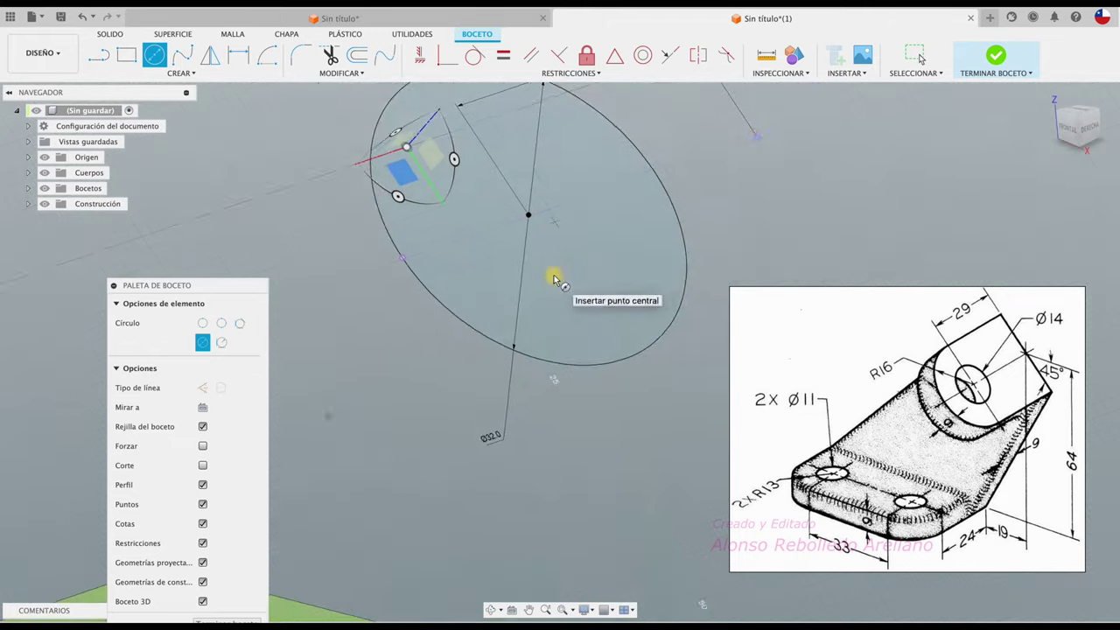
{"action": "scroll", "coordinate": [549, 257], "scroll_direction": "up", "scroll_amount": 2}
{"action": "left_click", "coordinate": [519, 196]}
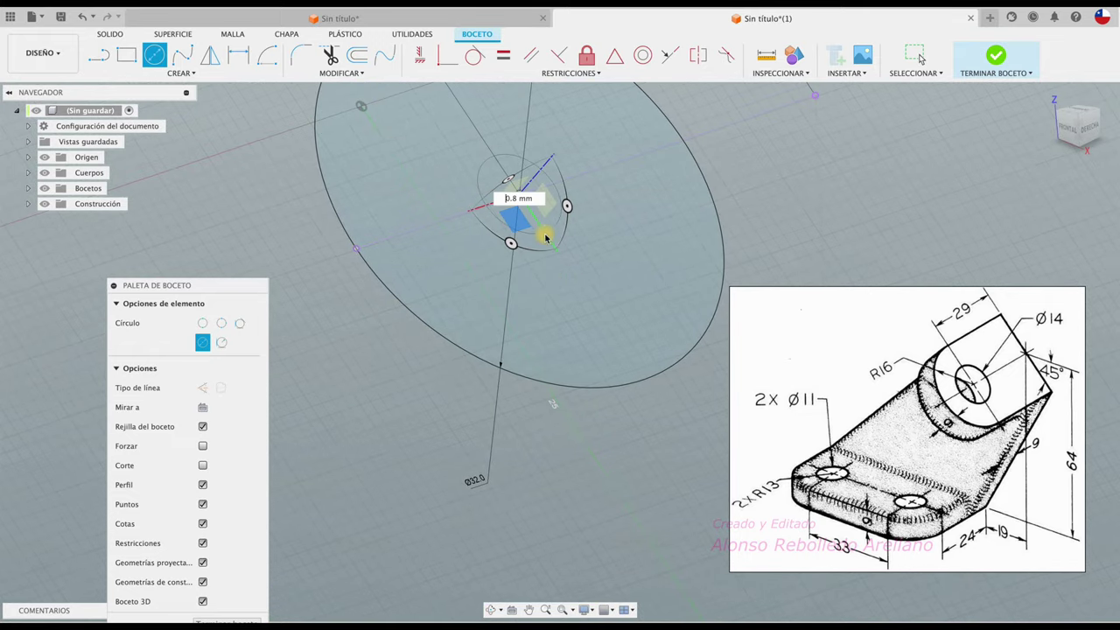
{"action": "key", "text": "Escape"}
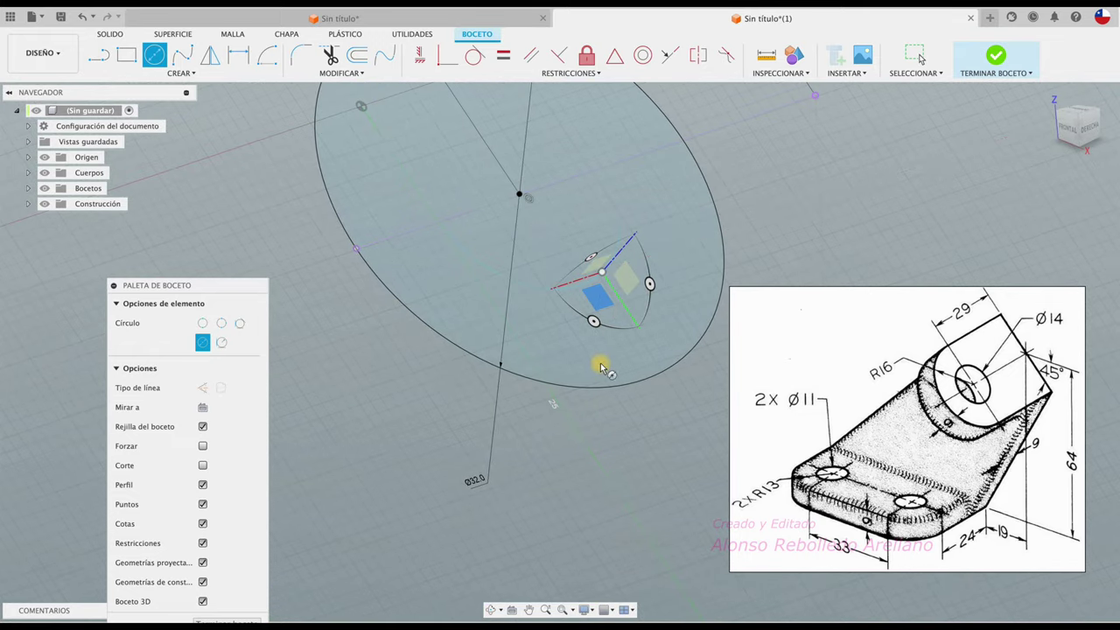
{"action": "key", "text": "Escape"}
- Dimension the inner concentric circle to a 14 mm diameter
{"action": "key", "text": "d"}
{"action": "left_click", "coordinate": [557, 292]}
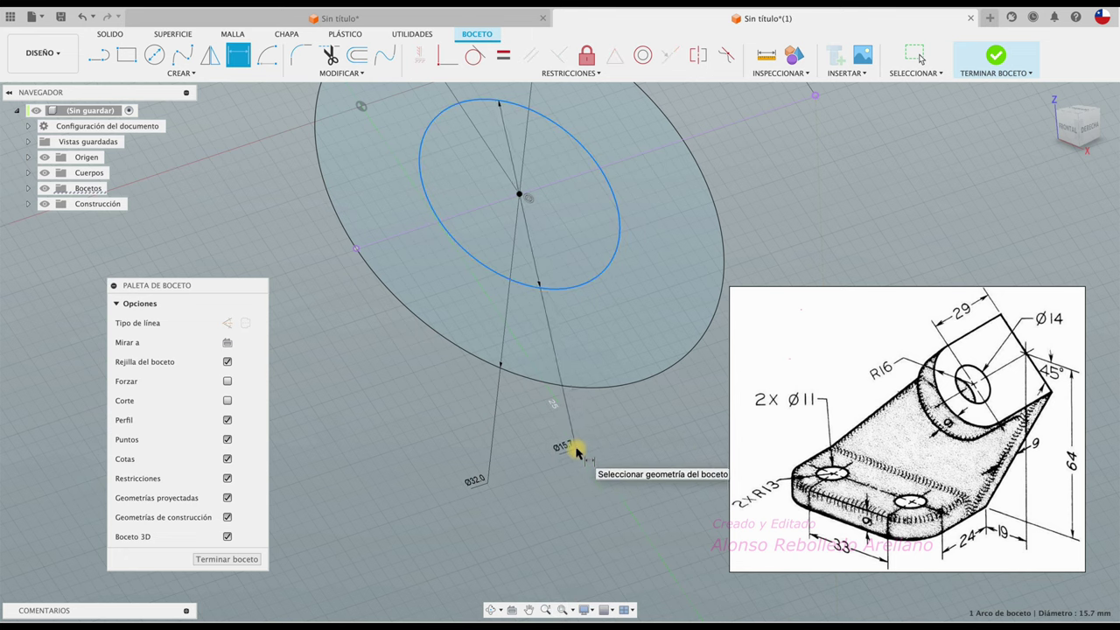
{"action": "left_click", "coordinate": [575, 451]}
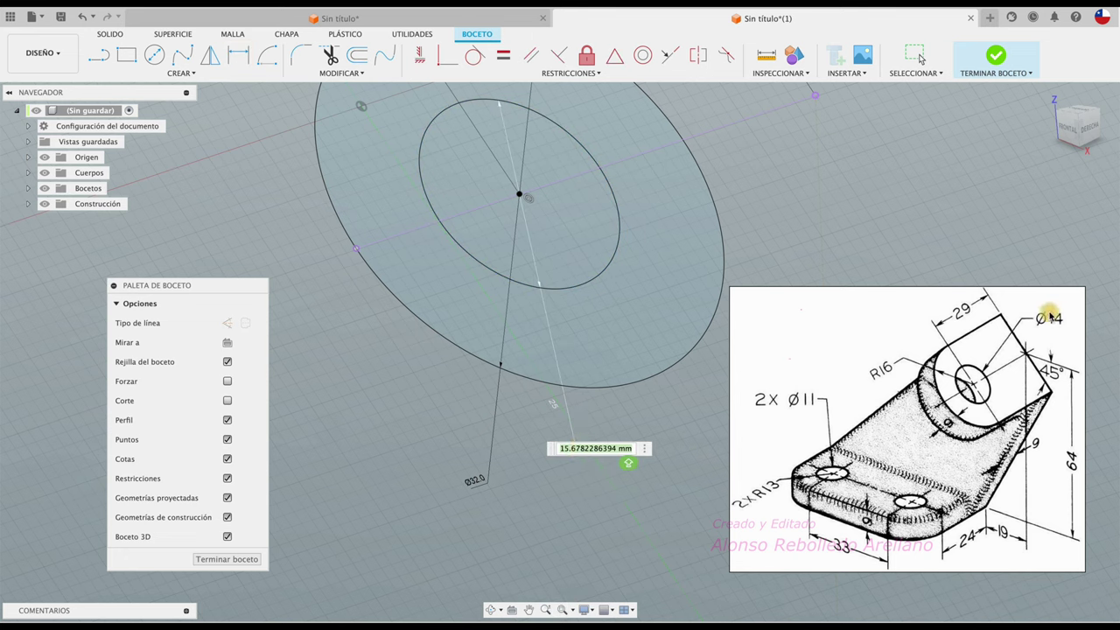
{"action": "type", "text": "14"}
{"action": "key", "text": "Return"}
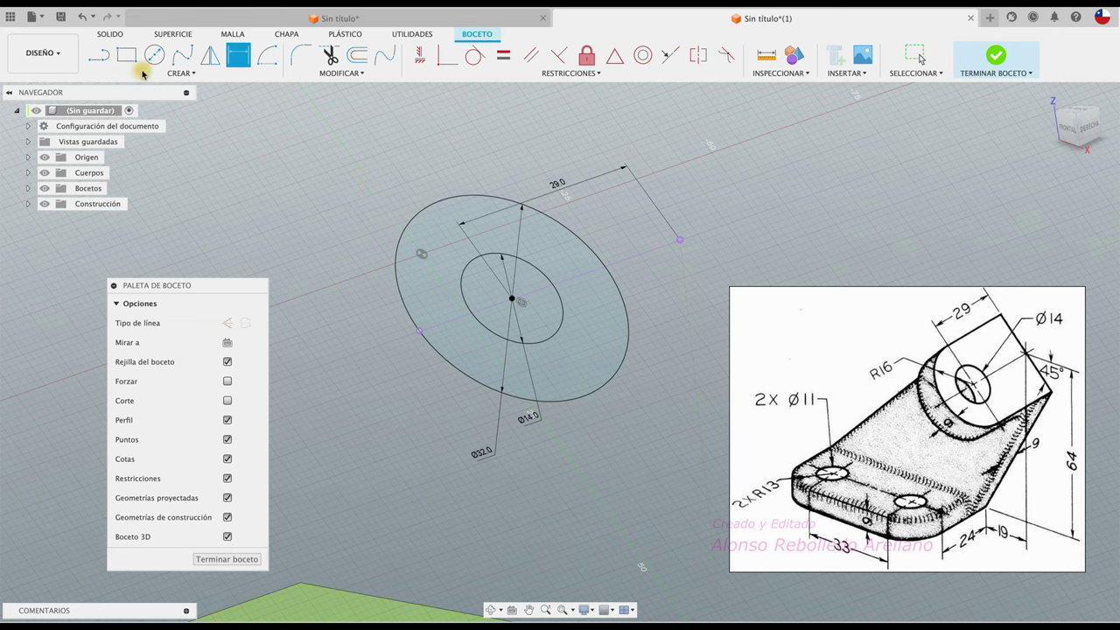
- Draw a line from the circle centre up to a point above the circle
{"action": "left_click", "coordinate": [99, 55]}
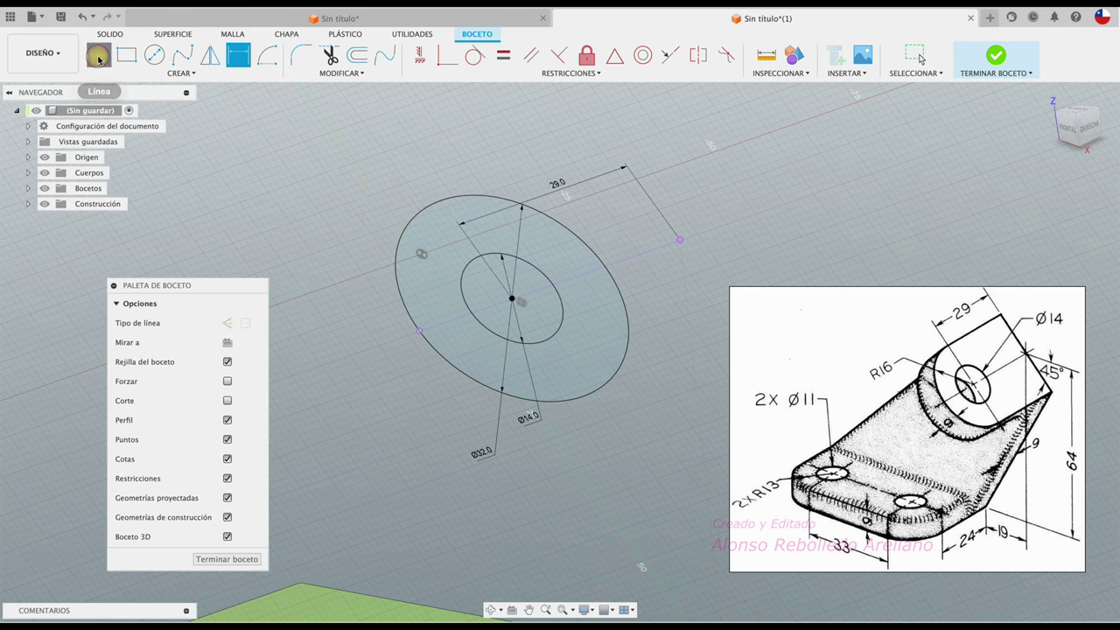
{"action": "left_click", "coordinate": [513, 299]}
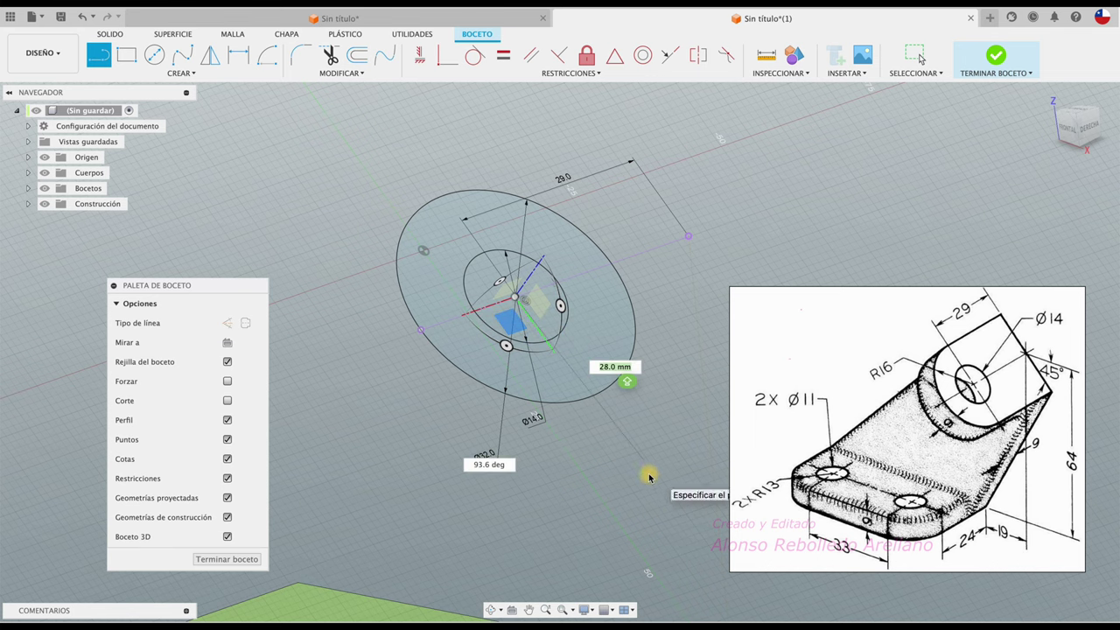
{"action": "key", "text": "Escape"}
{"action": "key", "text": "Escape"}
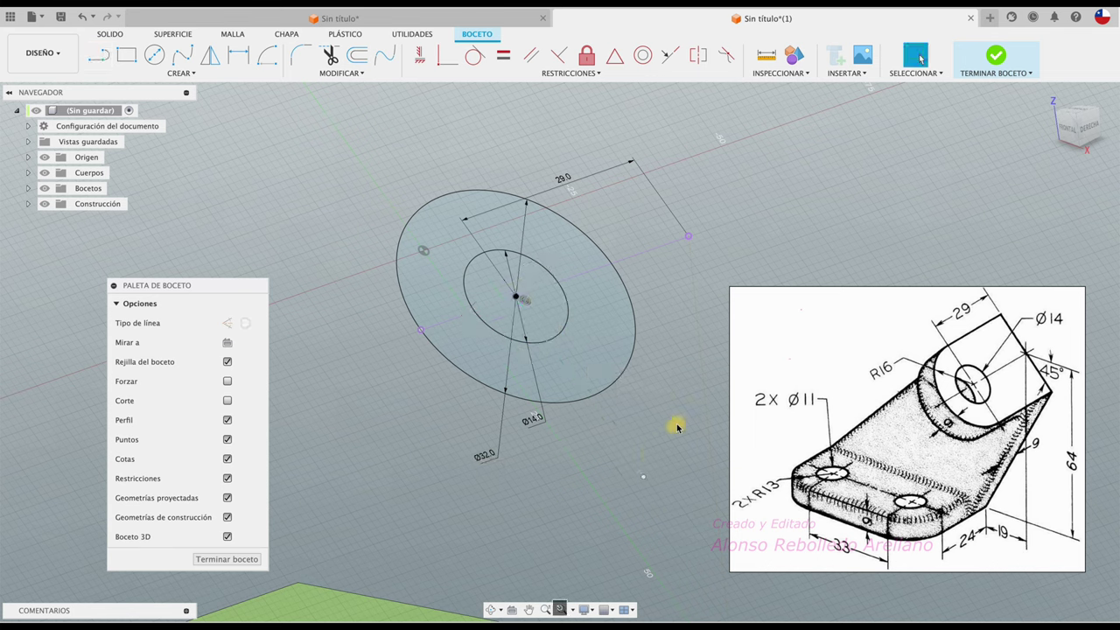
{"action": "key", "text": "l"}
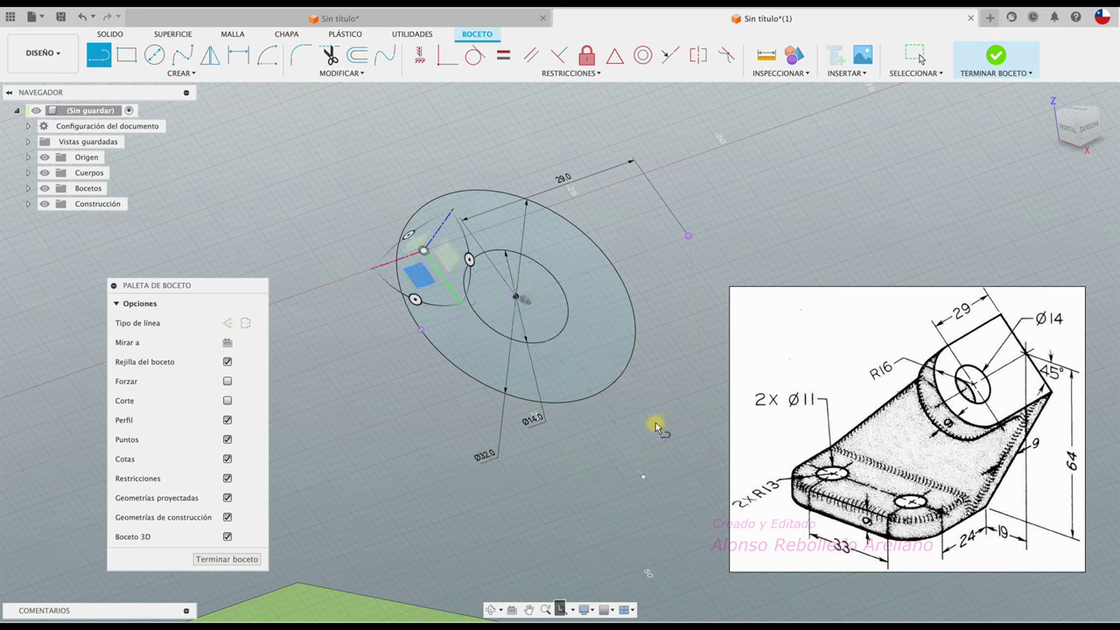
{"action": "left_click", "coordinate": [518, 299]}
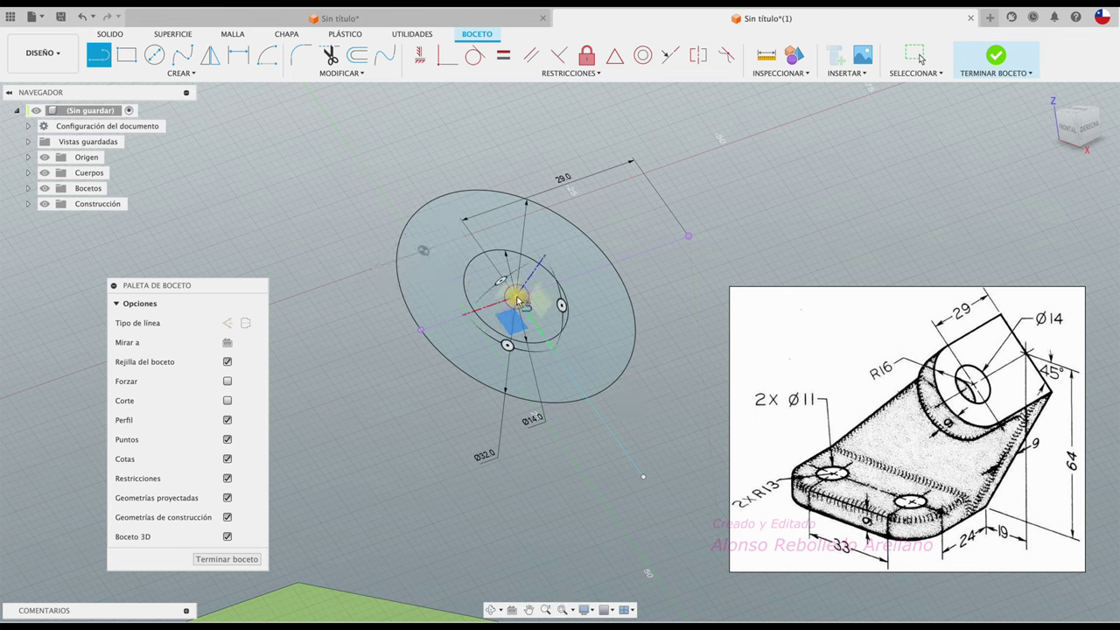
{"action": "left_click", "coordinate": [408, 149]}
{"action": "key", "text": "Escape"}
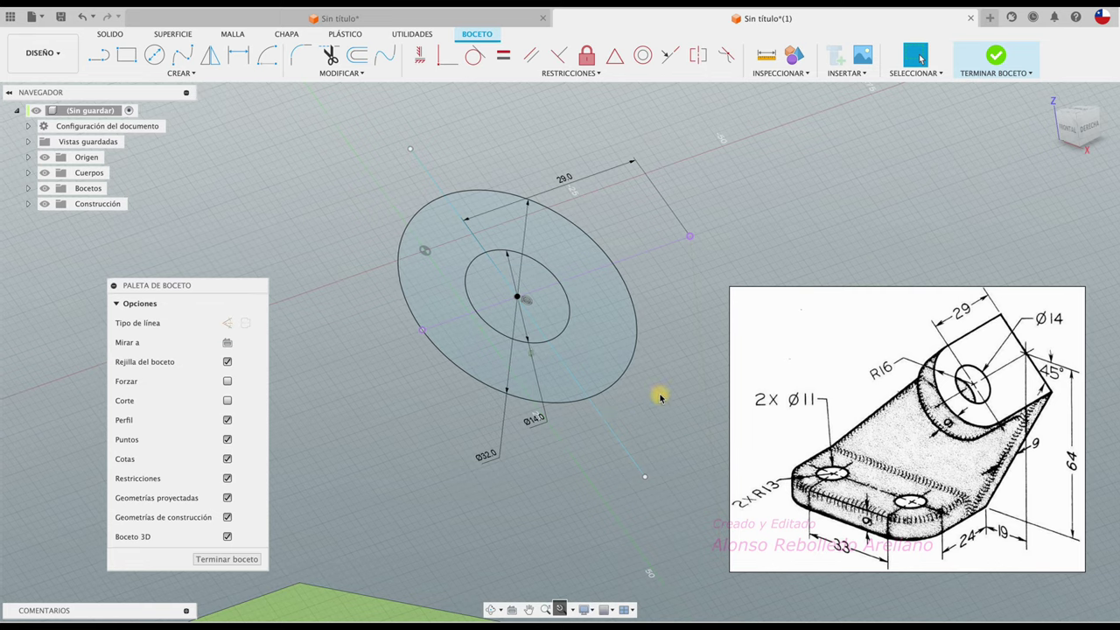
- Draw the first side line from the outer Ø32 circle's edge to beyond the circle
{"action": "key", "text": "l"}
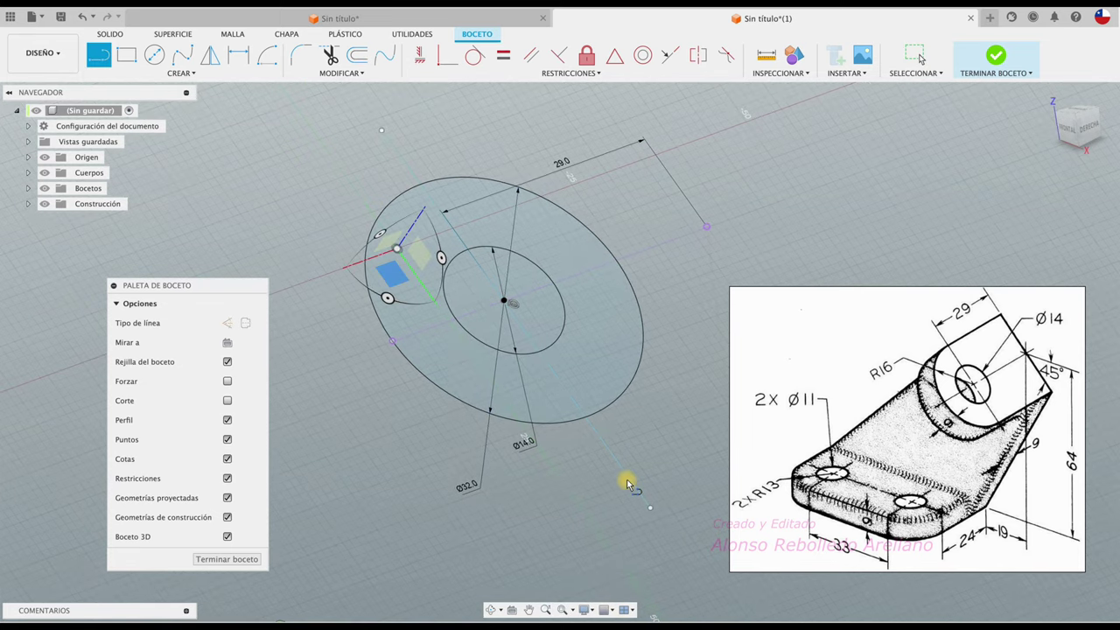
{"action": "left_click", "coordinate": [586, 423]}
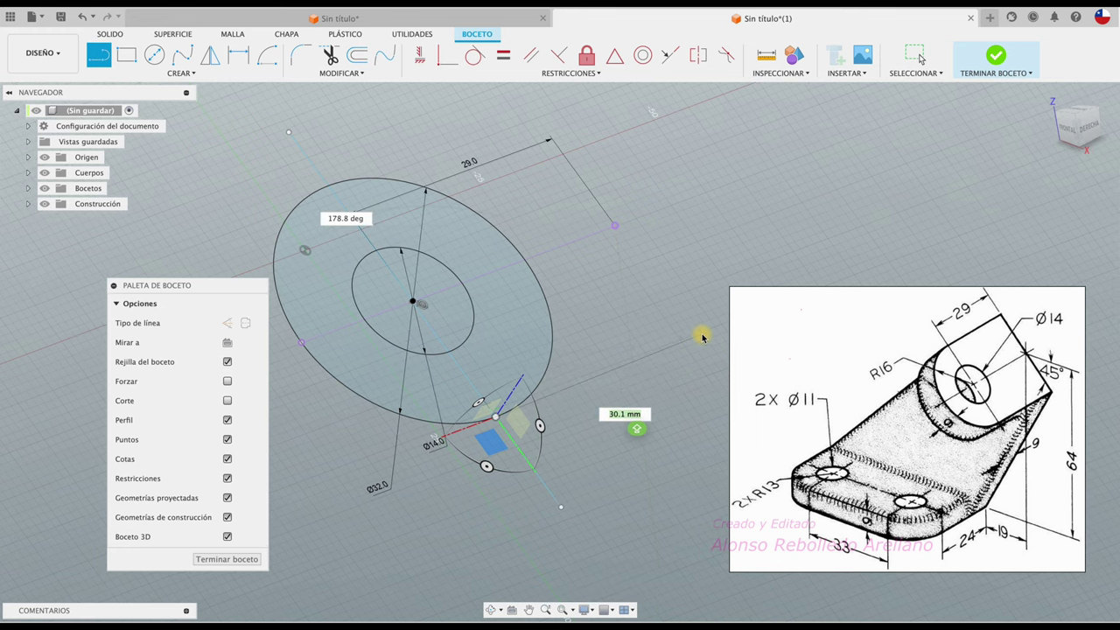
{"action": "middle_click_drag", "start_coordinate": [716, 327], "coordinate": [670, 320]}
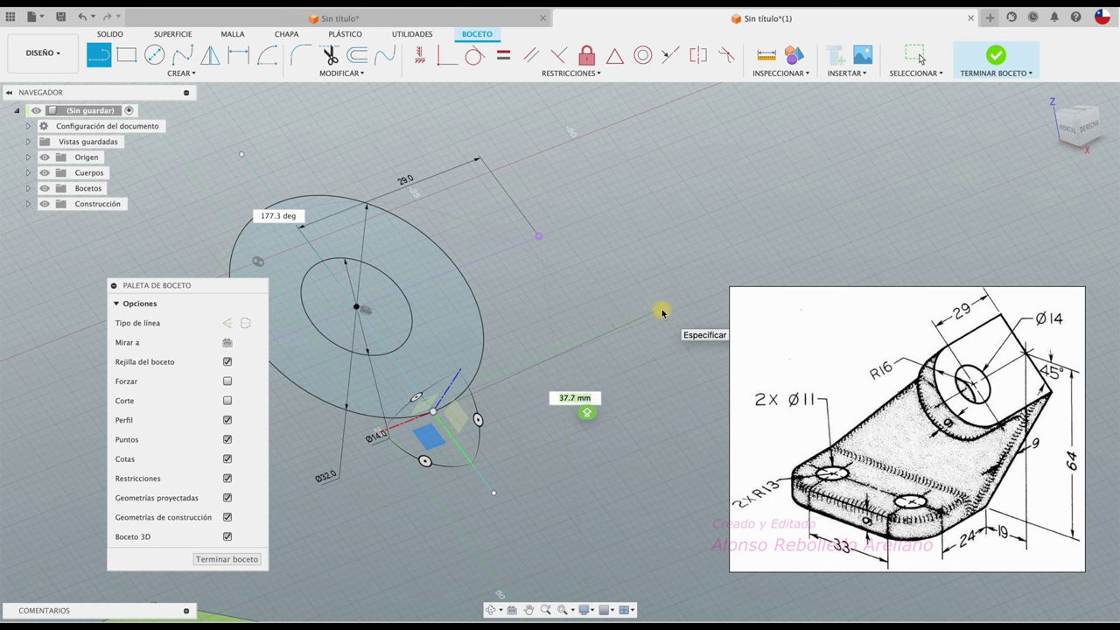
{"action": "middle_click_drag", "start_coordinate": [412, 426], "coordinate": [398, 398], "text": "shift"}
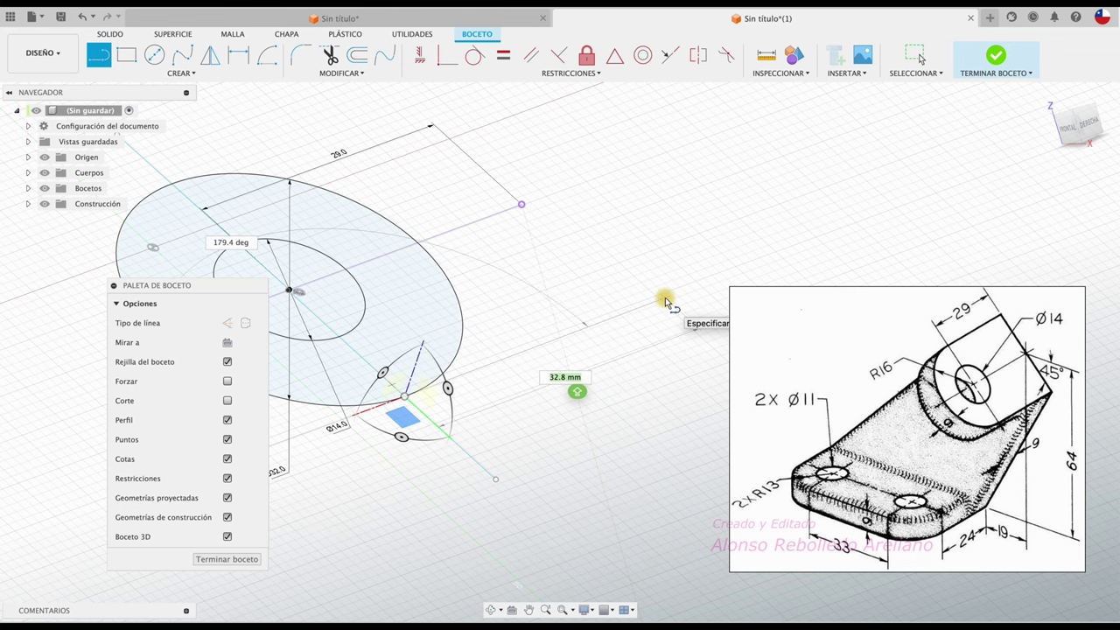
{"action": "left_click", "coordinate": [664, 302]}
{"action": "key", "text": "Escape"}
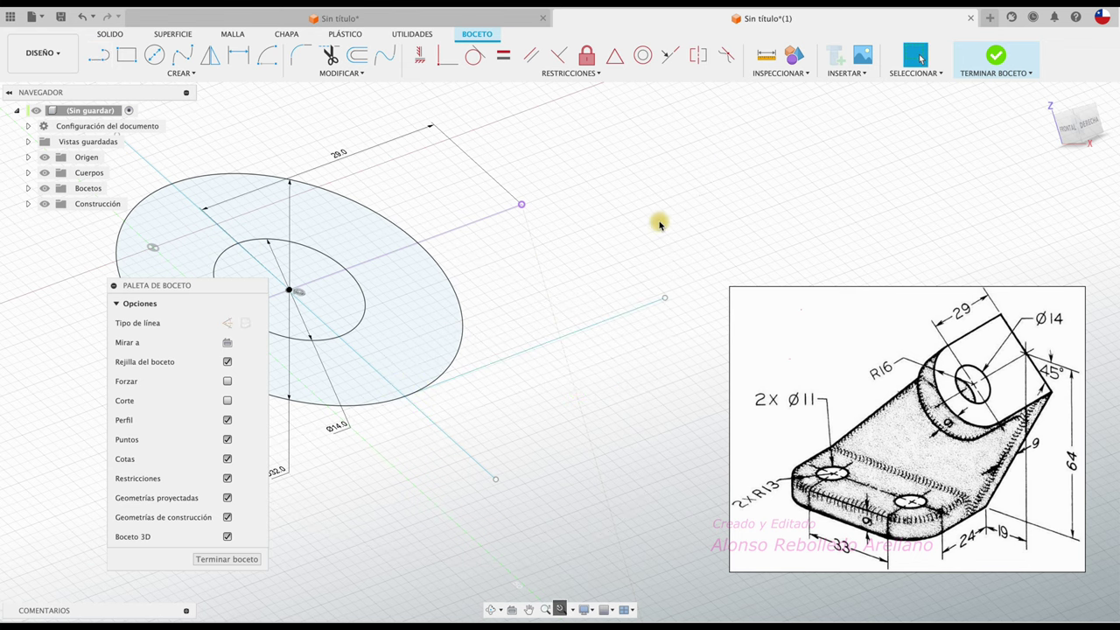
- Draw the second side line from the opposite point of the circle outward
{"action": "scroll", "coordinate": [661, 226], "scroll_direction": "up", "scroll_amount": 2}
{"action": "scroll", "coordinate": [660, 225], "scroll_direction": "up", "scroll_amount": 2}
{"action": "scroll", "coordinate": [660, 226], "scroll_direction": "up", "scroll_amount": 2}
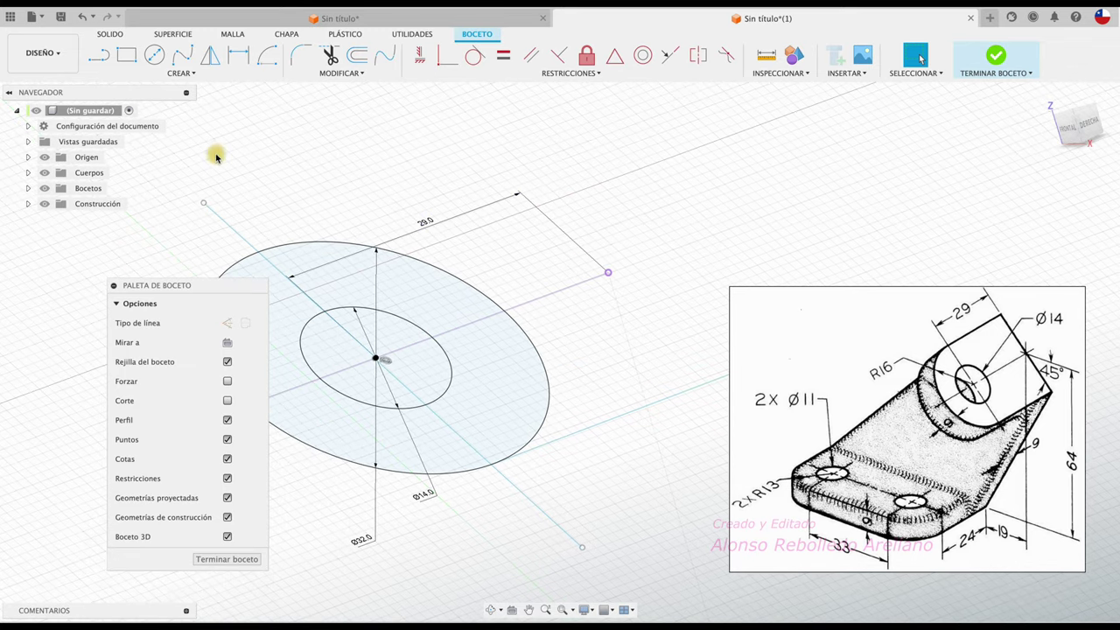
{"action": "left_click", "coordinate": [99, 55]}
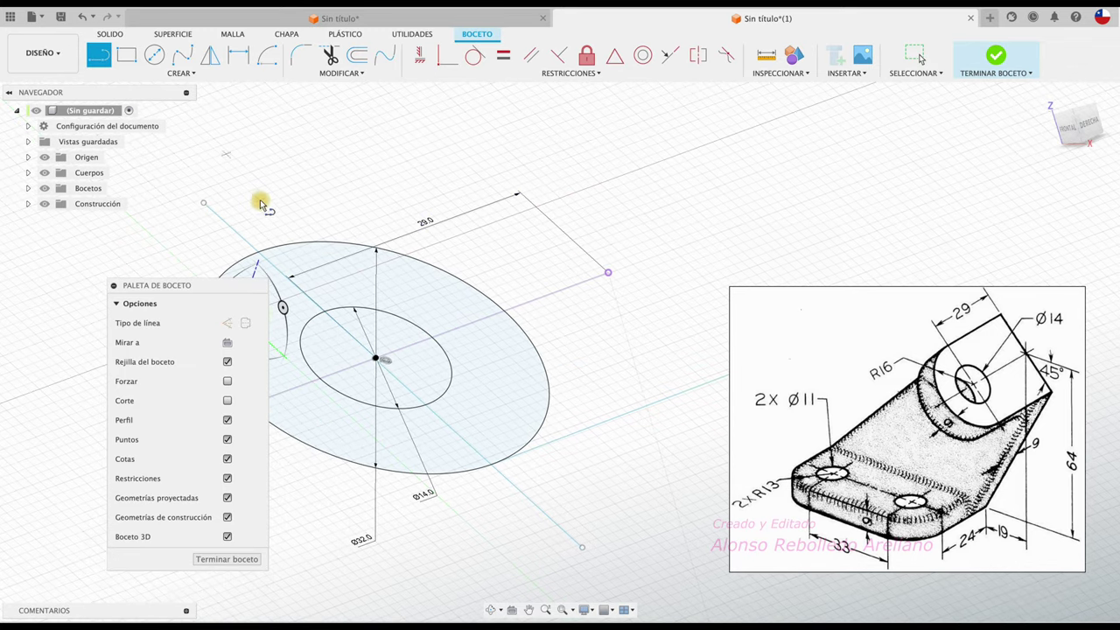
{"action": "left_click", "coordinate": [259, 255]}
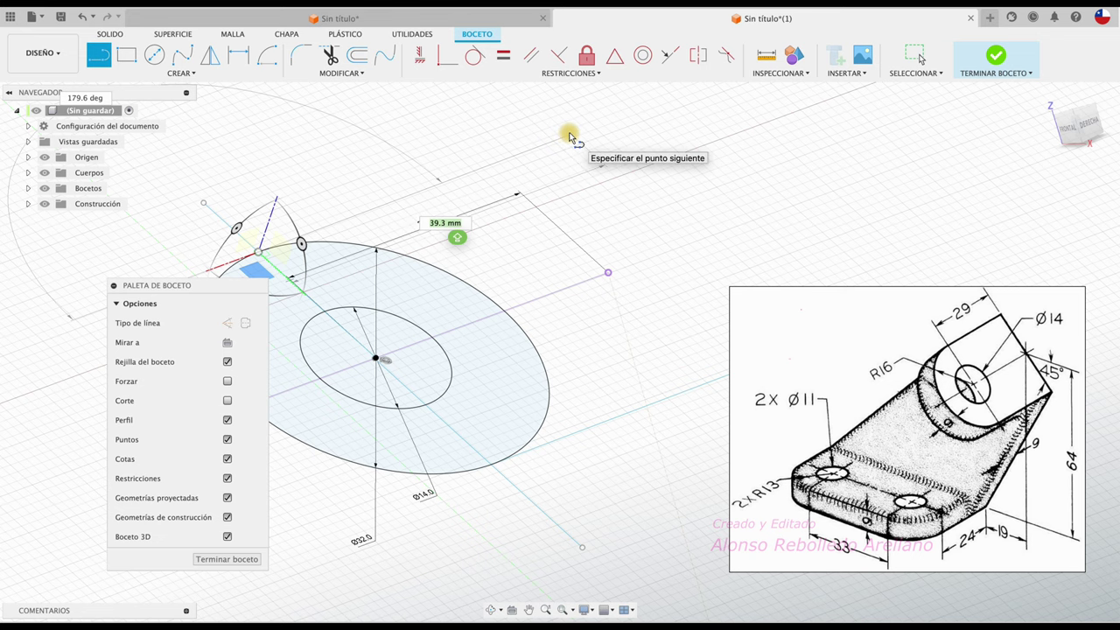
{"action": "scroll", "coordinate": [568, 137], "scroll_direction": "left", "scroll_amount": 5}
{"action": "scroll", "coordinate": [569, 138], "scroll_direction": "left", "scroll_amount": 1}
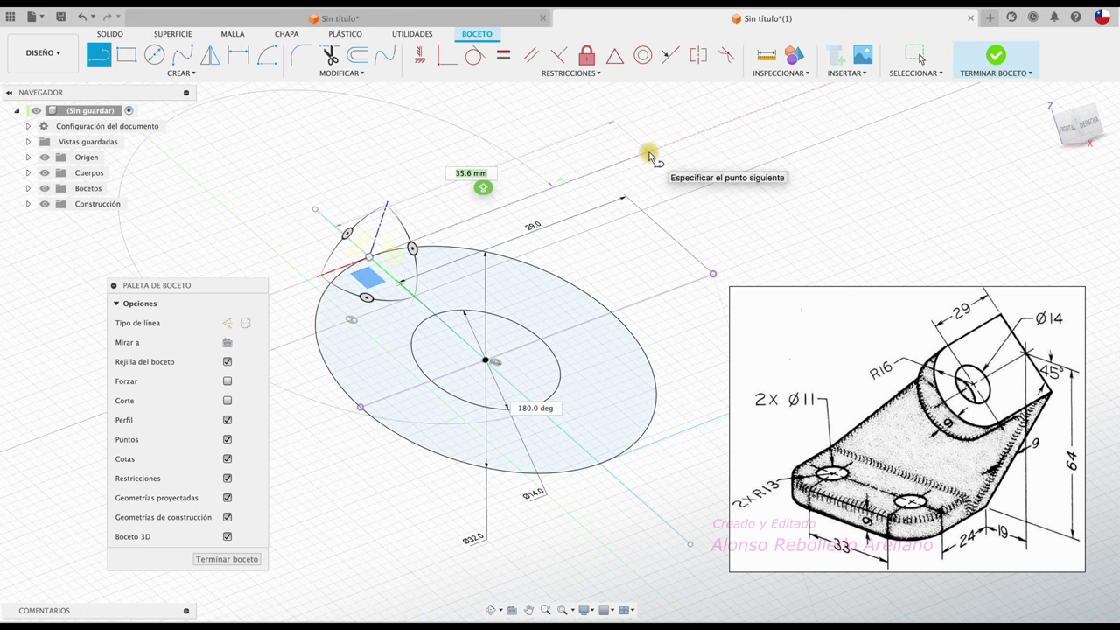
{"action": "left_click", "coordinate": [649, 156]}
{"action": "key", "text": "Escape"}
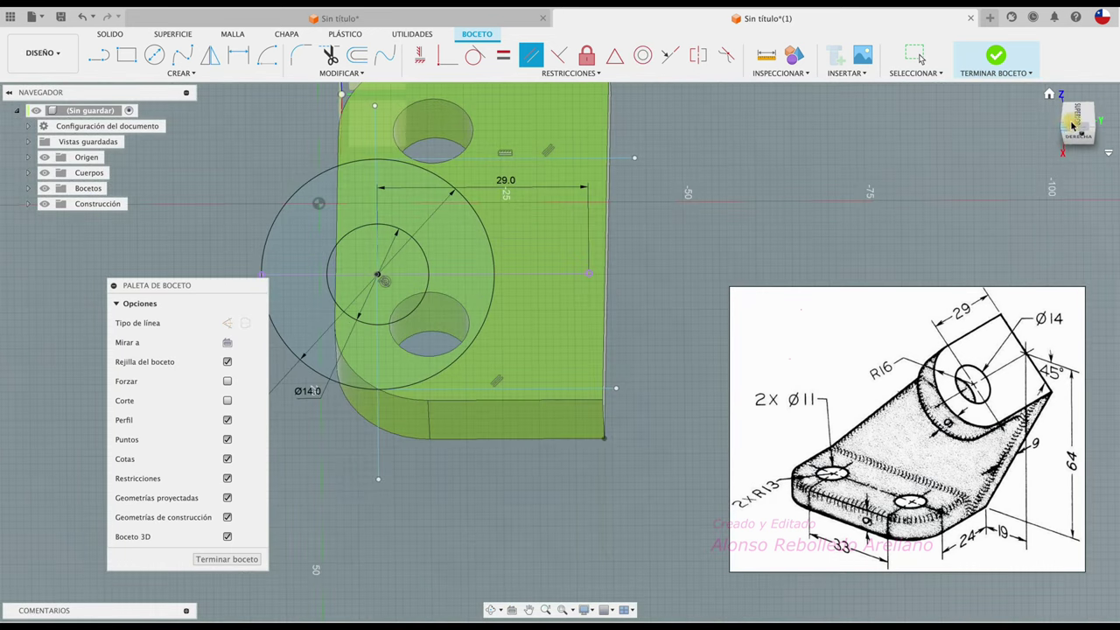
- From the home view, draw an end line joining the far ends of both side lines
{"action": "left_click", "coordinate": [1073, 125]}
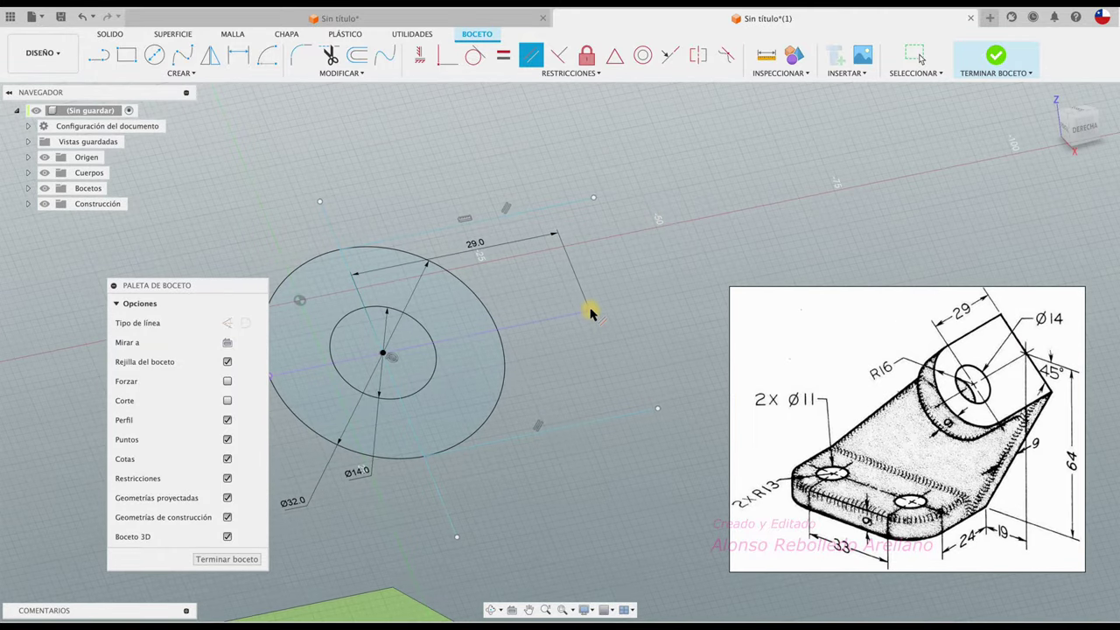
{"action": "left_click", "coordinate": [99, 56]}
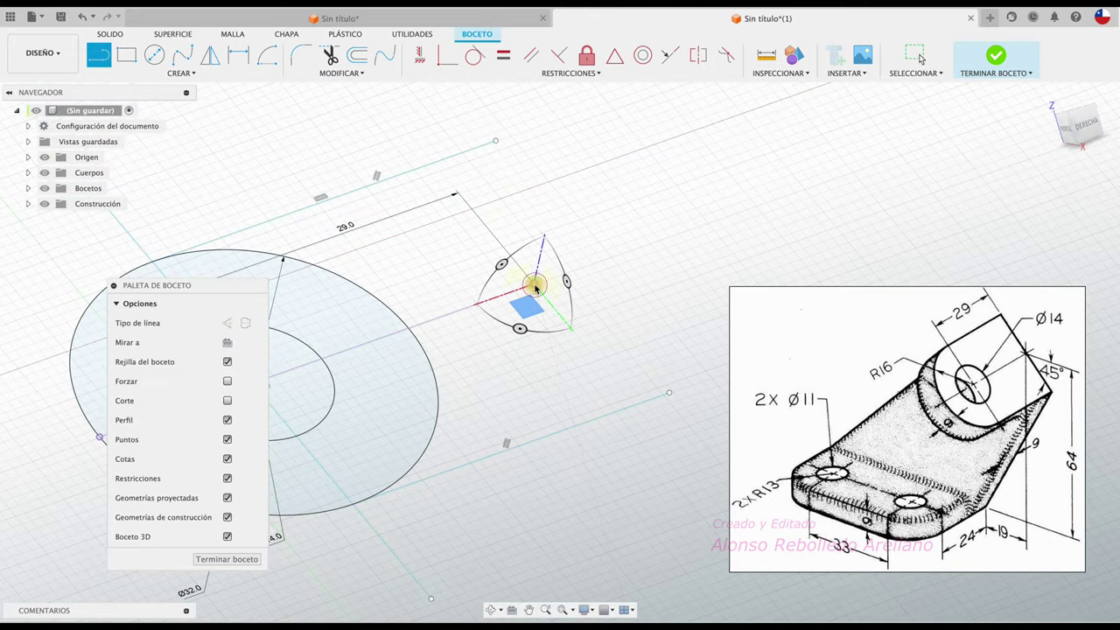
{"action": "left_click", "coordinate": [535, 286]}
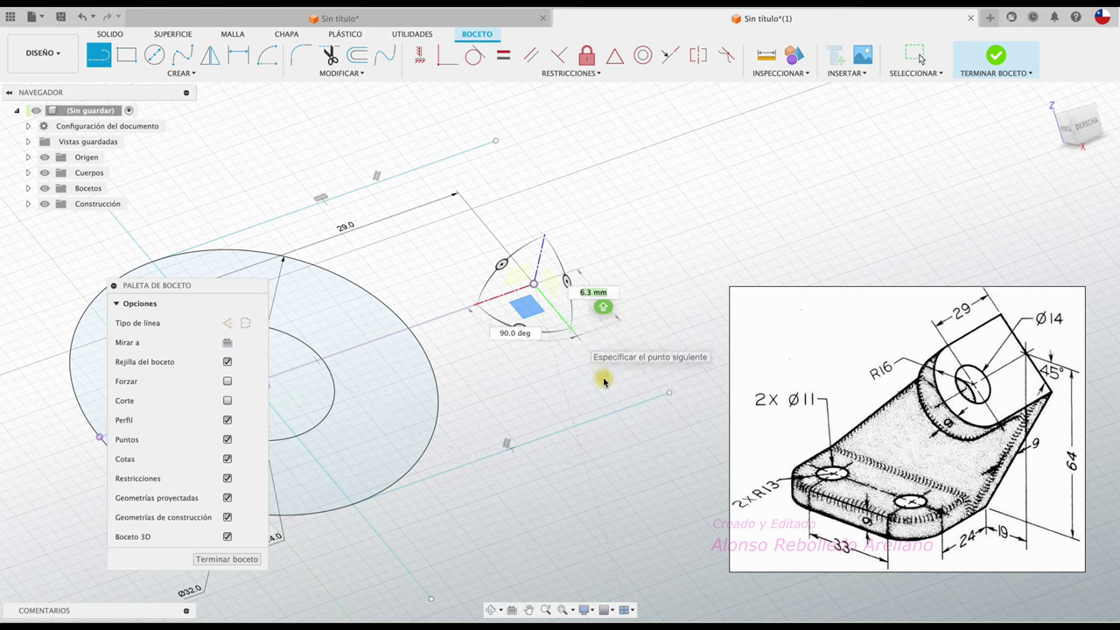
{"action": "left_click", "coordinate": [684, 444]}
{"action": "key", "text": "Escape"}
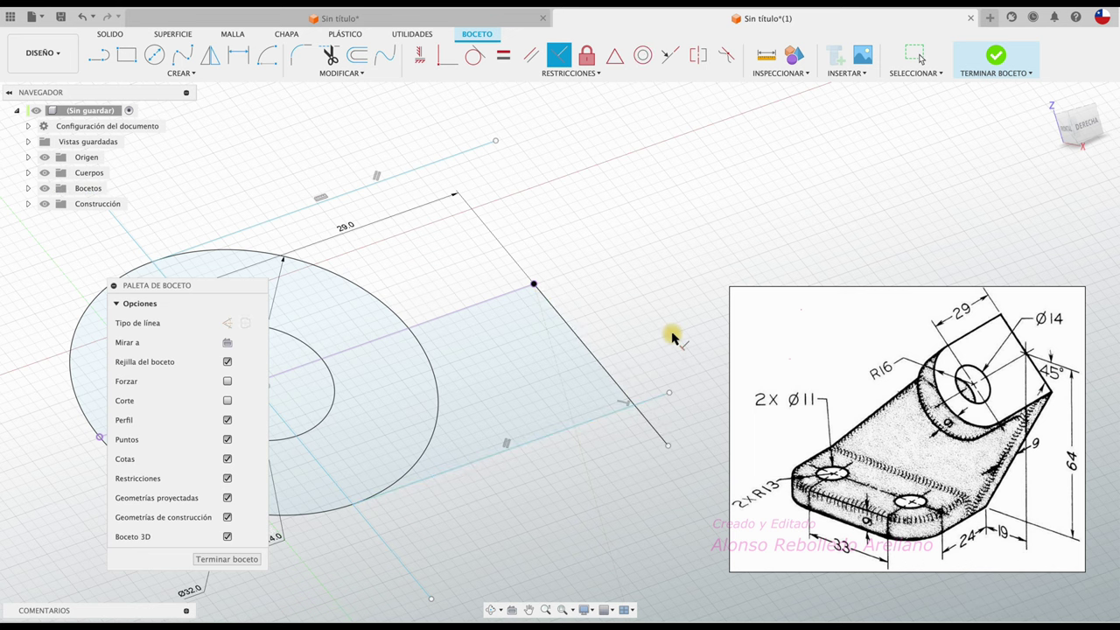
- Trim the excess segment and add a line perpendicular to the side line
{"action": "left_click", "coordinate": [653, 429]}
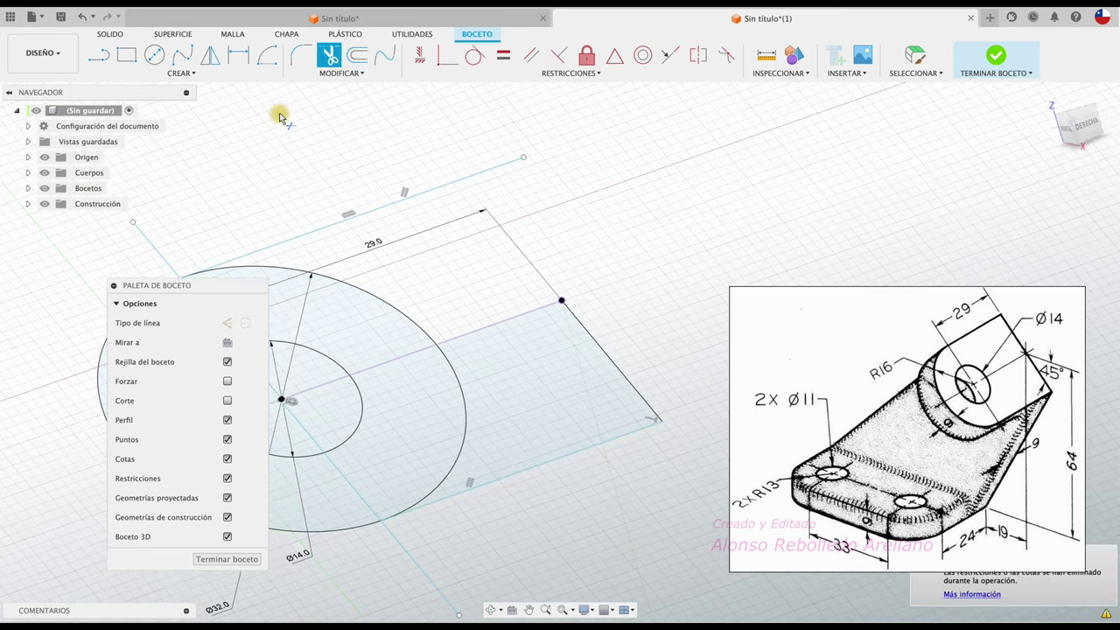
{"action": "left_click", "coordinate": [111, 61]}
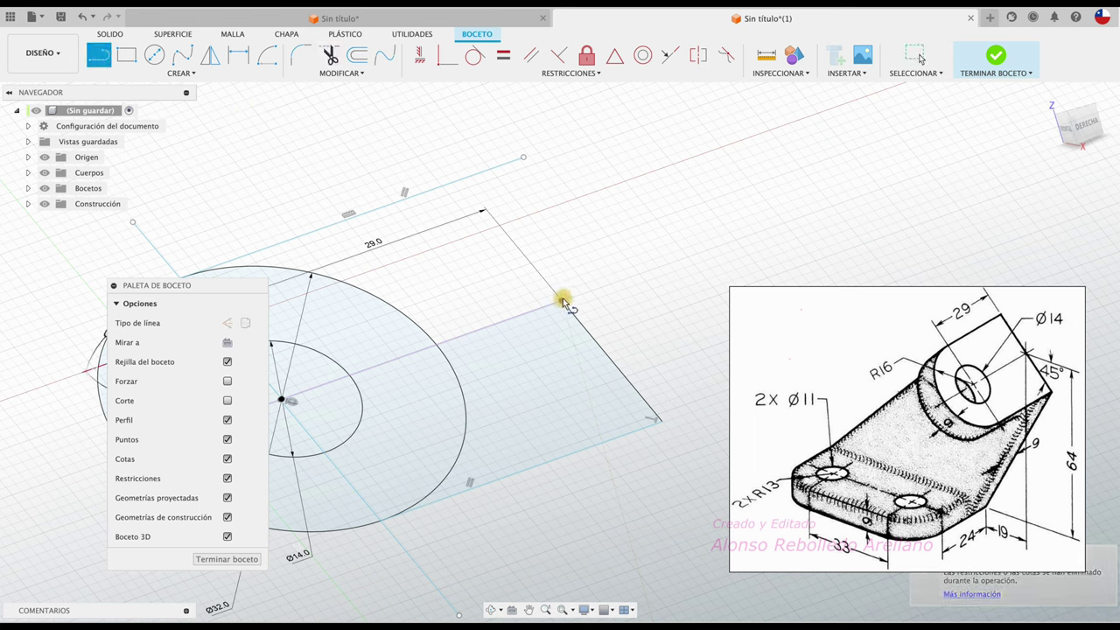
{"action": "left_click", "coordinate": [465, 105]}
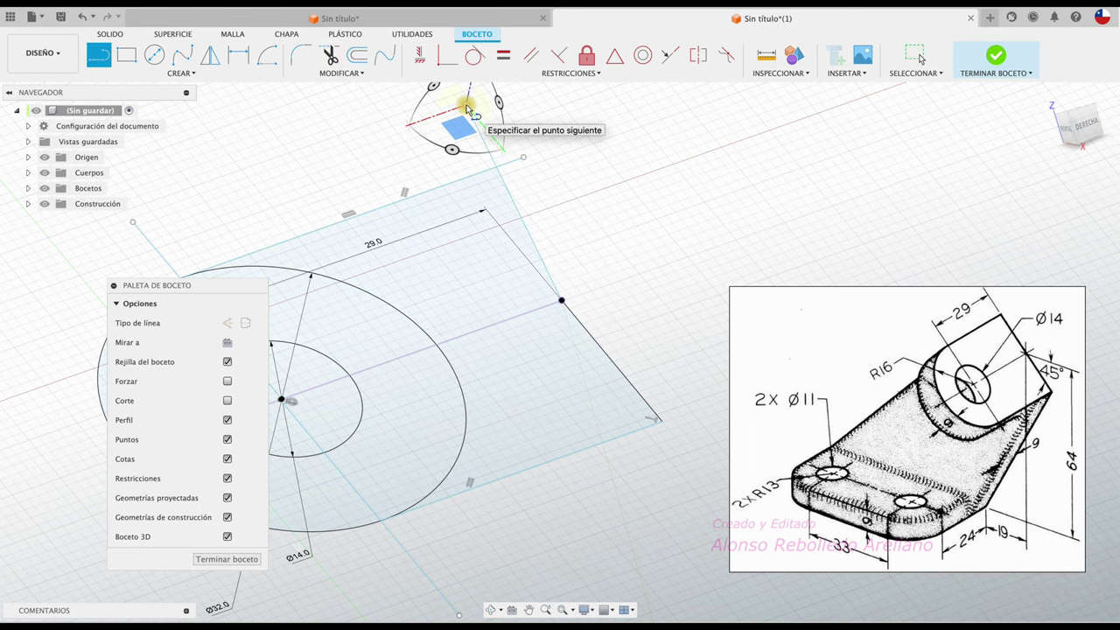
{"action": "key", "text": "Escape"}
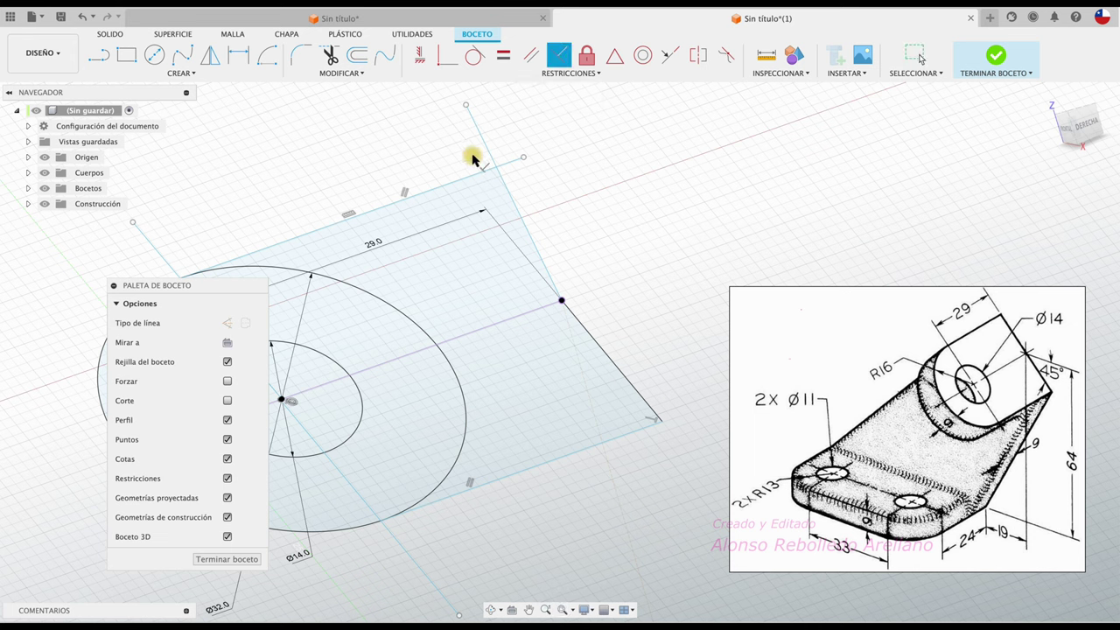
{"action": "left_click", "coordinate": [506, 180]}
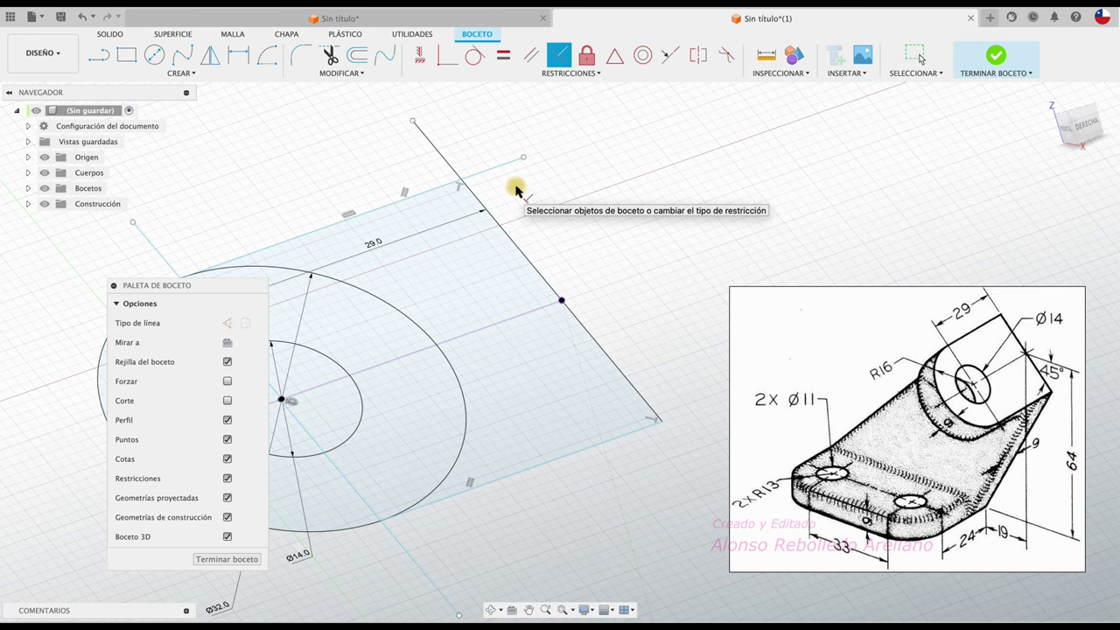
- Trim the upper part of the new line, leaving a rounded-end tab outline
{"action": "key", "text": "t"}
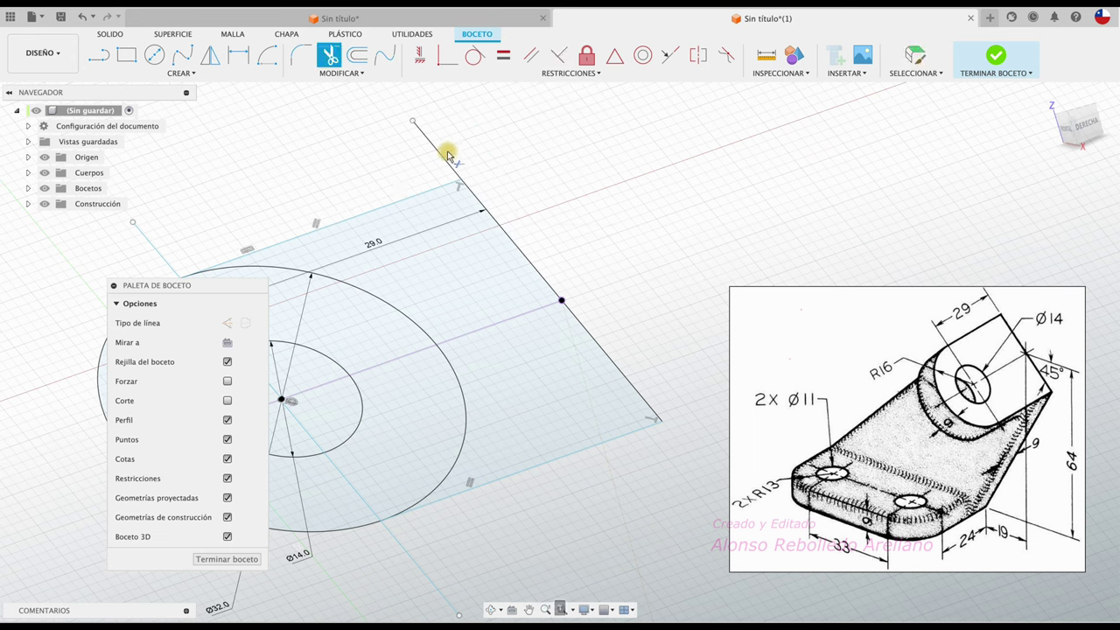
{"action": "left_click", "coordinate": [444, 154]}
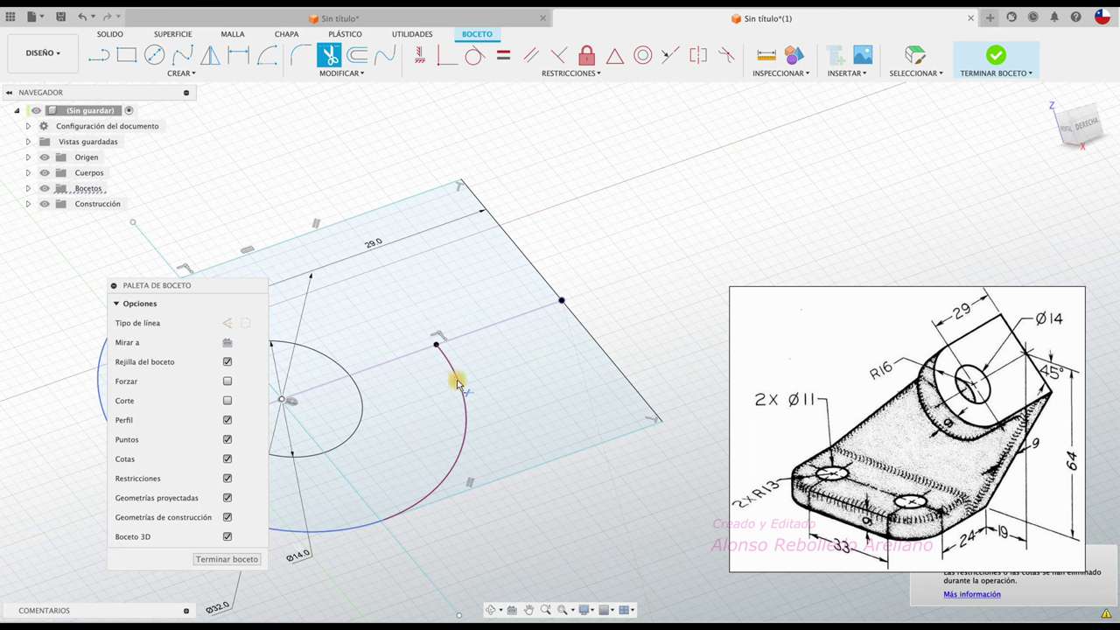
{"action": "scroll", "coordinate": [459, 383], "scroll_direction": "left", "scroll_amount": 5, "text": "shift"}
{"action": "scroll", "coordinate": [459, 383], "scroll_direction": "left", "scroll_amount": 5, "text": "shift"}
{"action": "scroll", "coordinate": [459, 383], "scroll_direction": "left", "scroll_amount": 5, "text": "shift"}
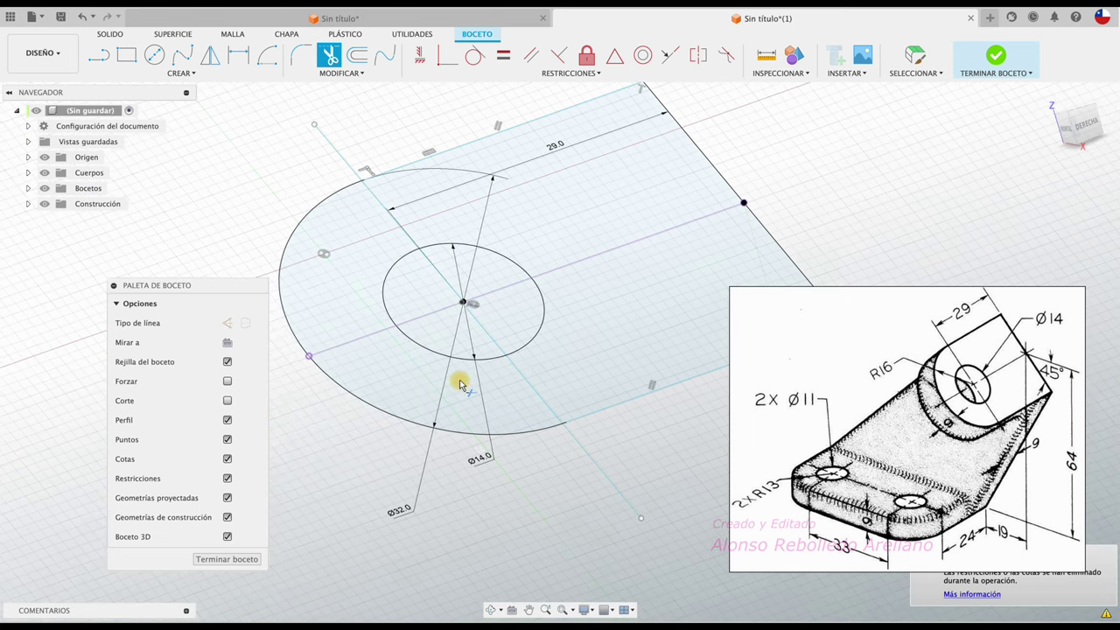
{"action": "middle_click_drag", "start_coordinate": [315, 251], "coordinate": [542, 111], "text": "shift"}
- Finish the sketch and extrude the four tab profiles downward into a separate tab solid
{"action": "left_click", "coordinate": [996, 59]}
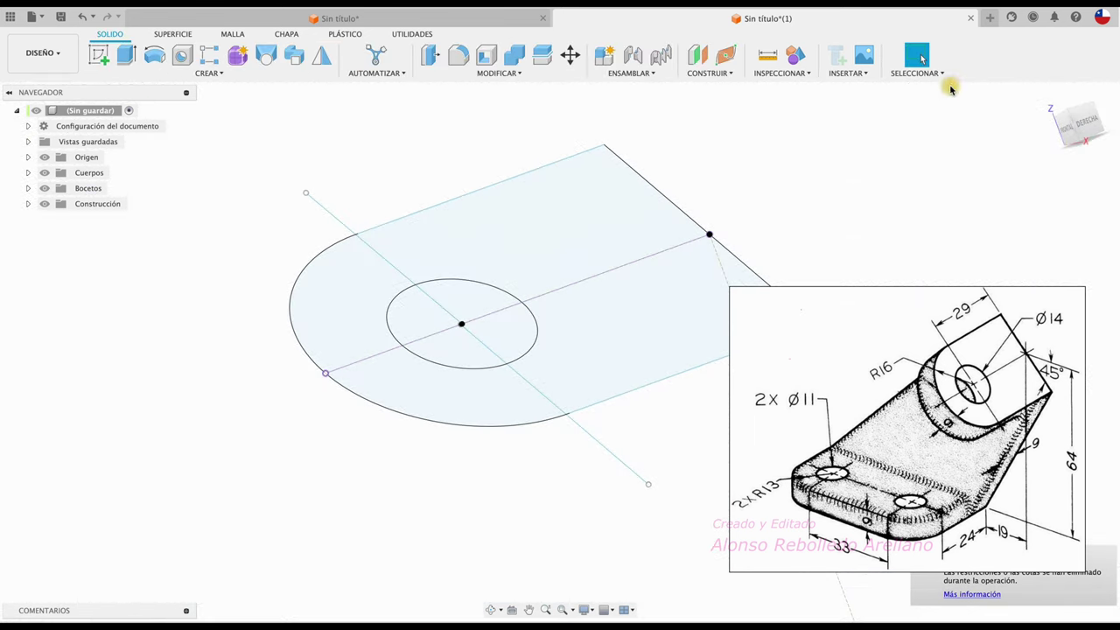
{"action": "left_click", "coordinate": [126, 55]}
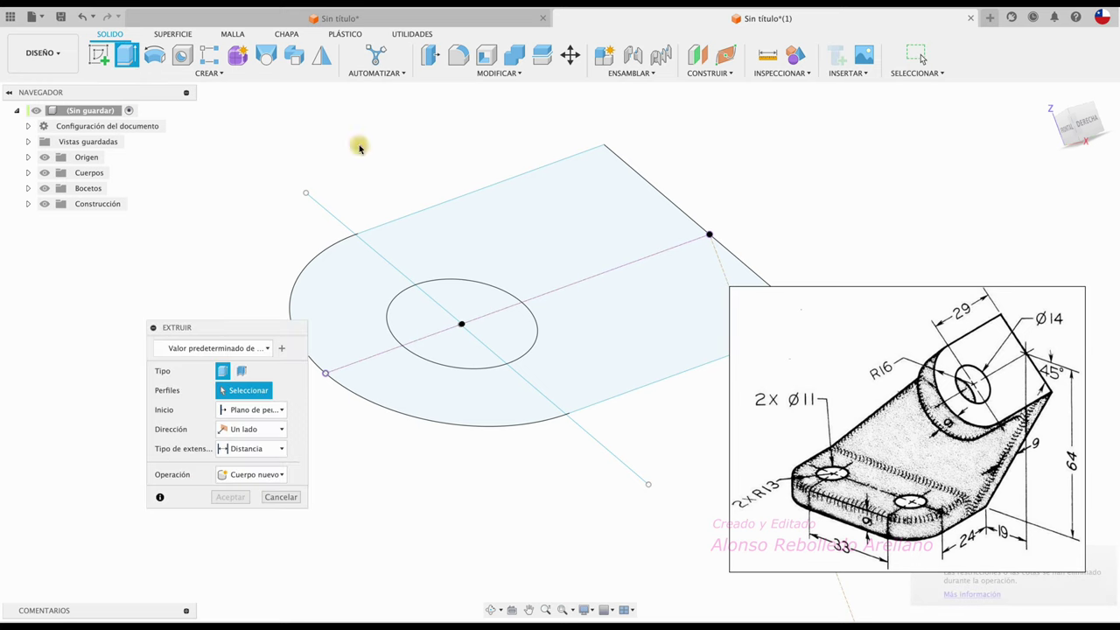
{"action": "left_click", "coordinate": [569, 225]}
{"action": "left_click", "coordinate": [594, 345]}
{"action": "left_click", "coordinate": [482, 385]}
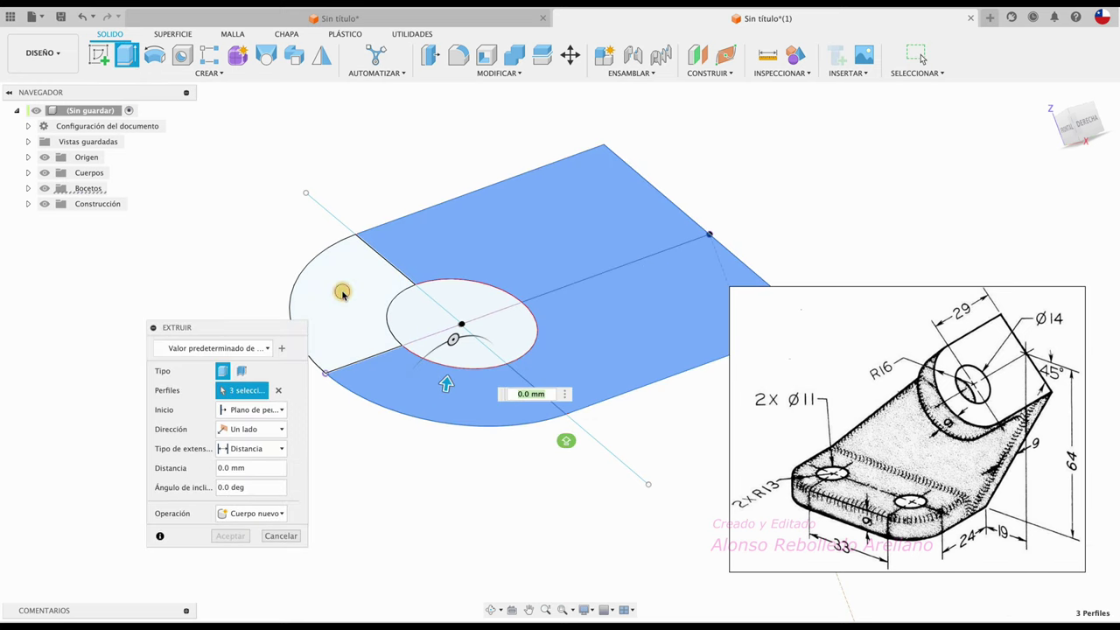
{"action": "left_click", "coordinate": [342, 292]}
{"action": "left_click_drag", "start_coordinate": [406, 245], "coordinate": [395, 252]}
{"action": "type", "text": "-9"}
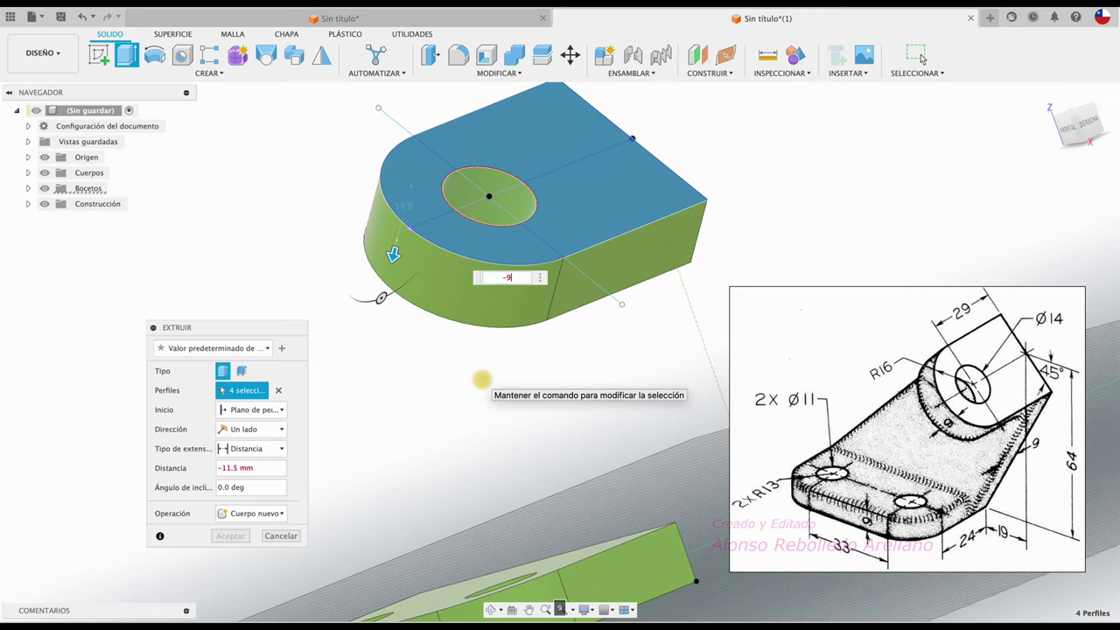
{"action": "key", "text": "Return"}
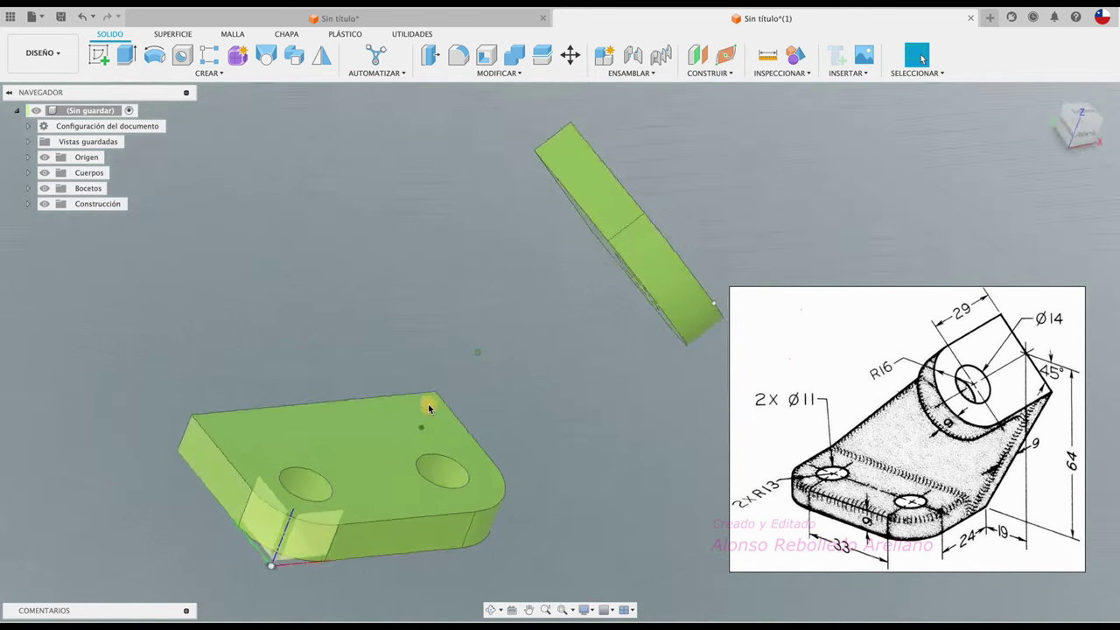
- Orbit behind the part and start a new sketch on the base plate's side face
{"action": "mouse_move", "coordinate": [429, 408]}
{"action": "middle_mouse_down", "text": "shift"}
{"action": "mouse_move", "coordinate": [277, 508]}
{"action": "mouse_move", "coordinate": [378, 486]}
{"action": "mouse_move", "coordinate": [706, 502]}
{"action": "mouse_move", "coordinate": [562, 440]}
{"action": "mouse_move", "coordinate": [606, 259]}
{"action": "middle_mouse_up", "text": "shift"}
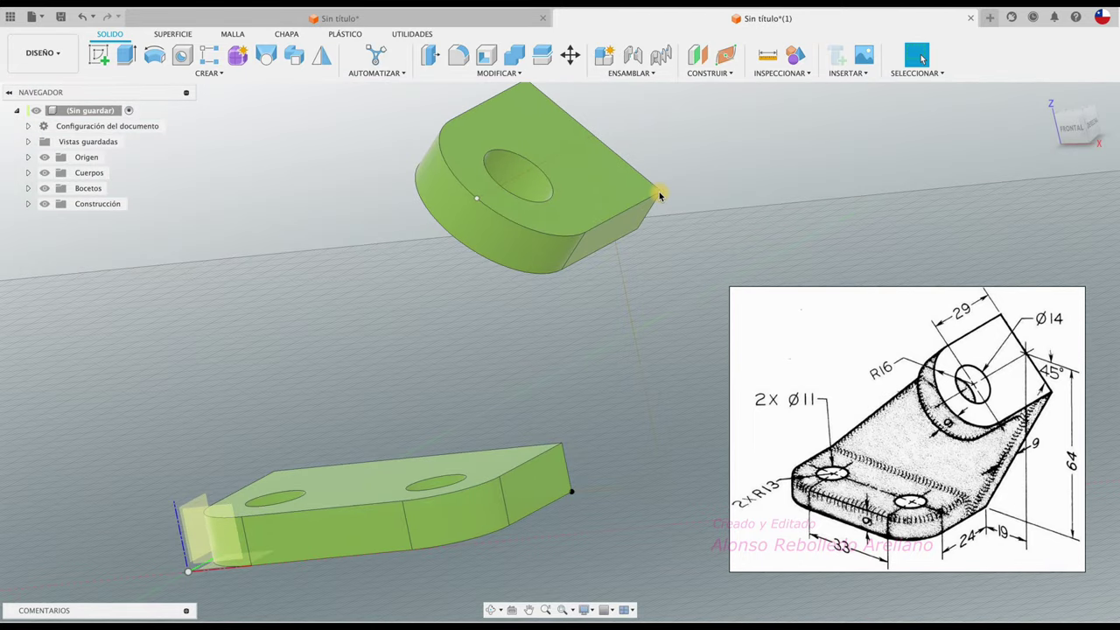
{"action": "mouse_move", "coordinate": [657, 192]}
{"action": "middle_mouse_down", "text": "shift"}
{"action": "mouse_move", "coordinate": [539, 287]}
{"action": "mouse_move", "coordinate": [455, 272]}
{"action": "mouse_move", "coordinate": [303, 172]}
{"action": "middle_mouse_up", "text": "shift"}
{"action": "left_click", "coordinate": [99, 65]}
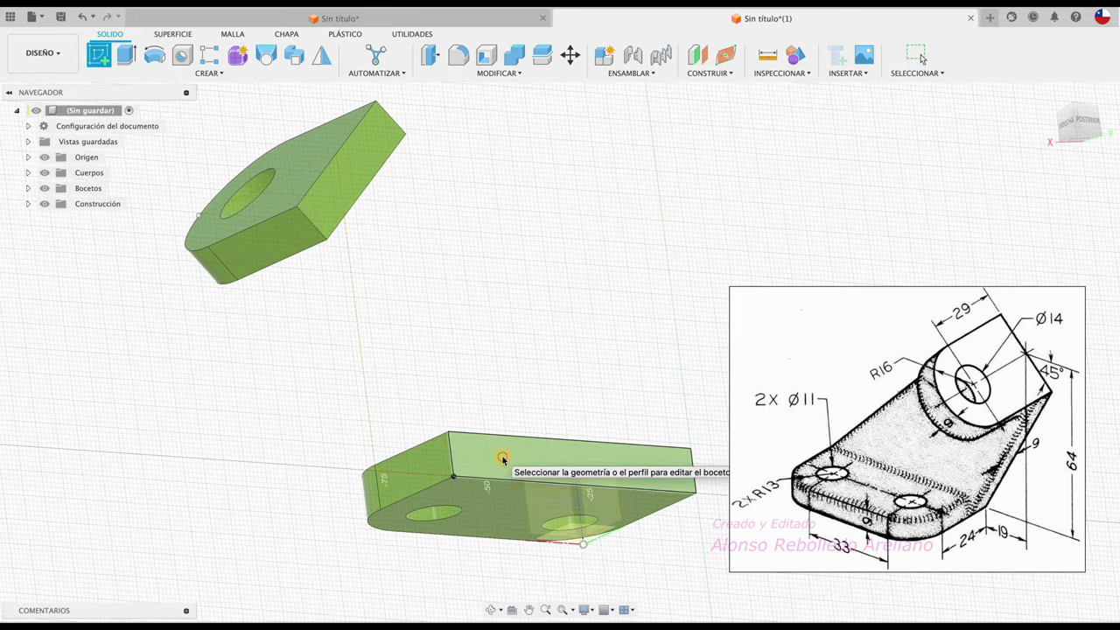
{"action": "left_click", "coordinate": [502, 458]}
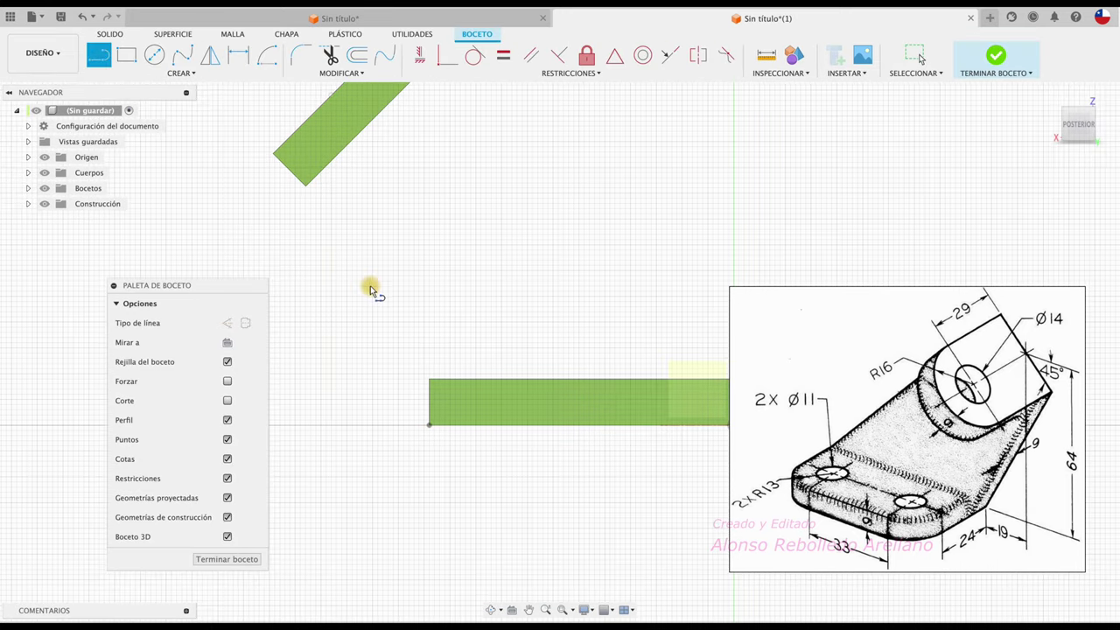
- Draw the web outline lines linking the plate's corners to the tab's corners, then finish the sketch
{"action": "left_click", "coordinate": [428, 425]}
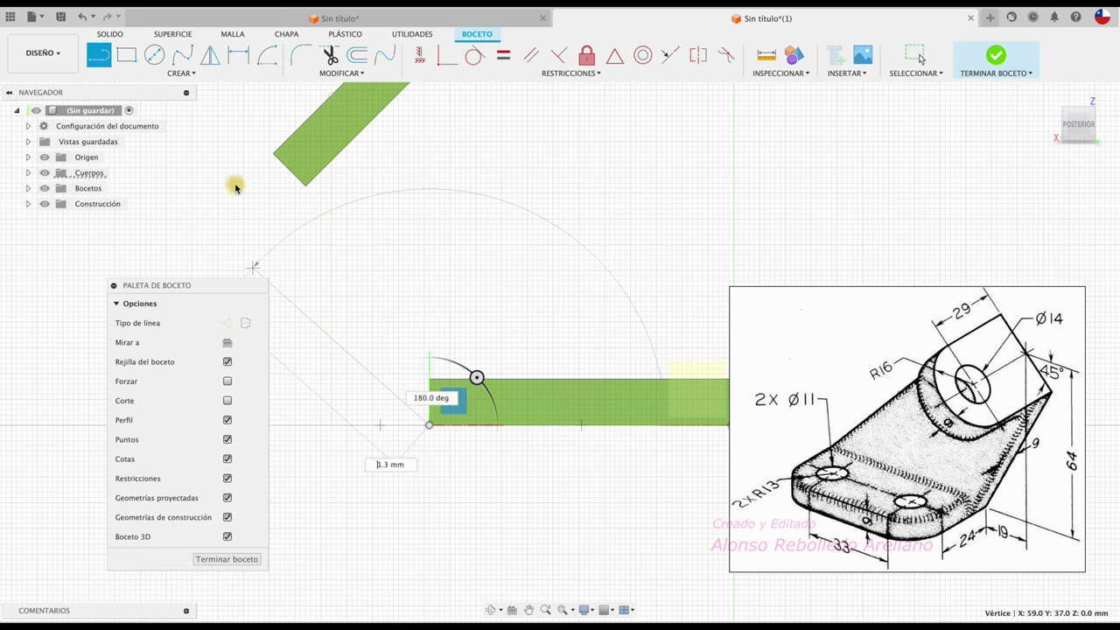
{"action": "left_click", "coordinate": [272, 158]}
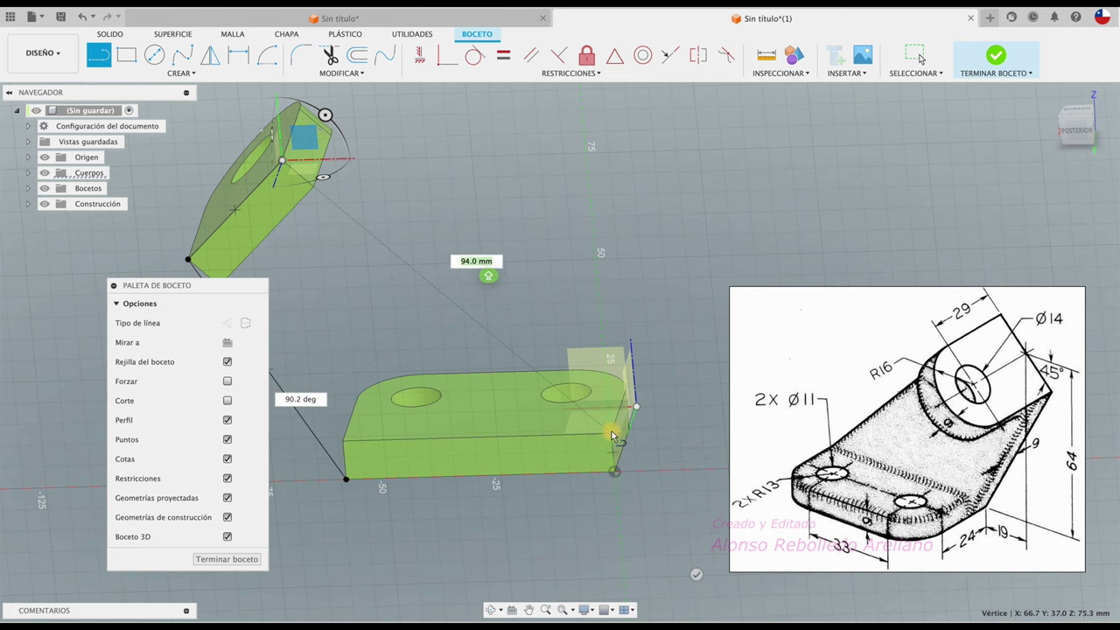
{"action": "middle_click_drag", "start_coordinate": [612, 435], "coordinate": [668, 359], "text": "shift"}
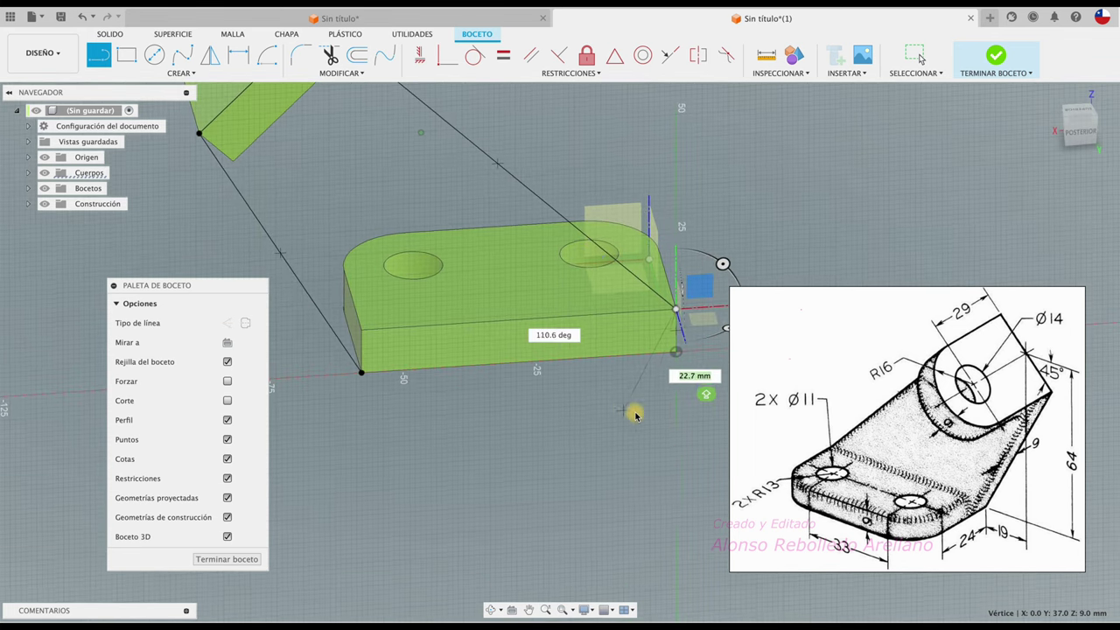
{"action": "left_click", "coordinate": [676, 351]}
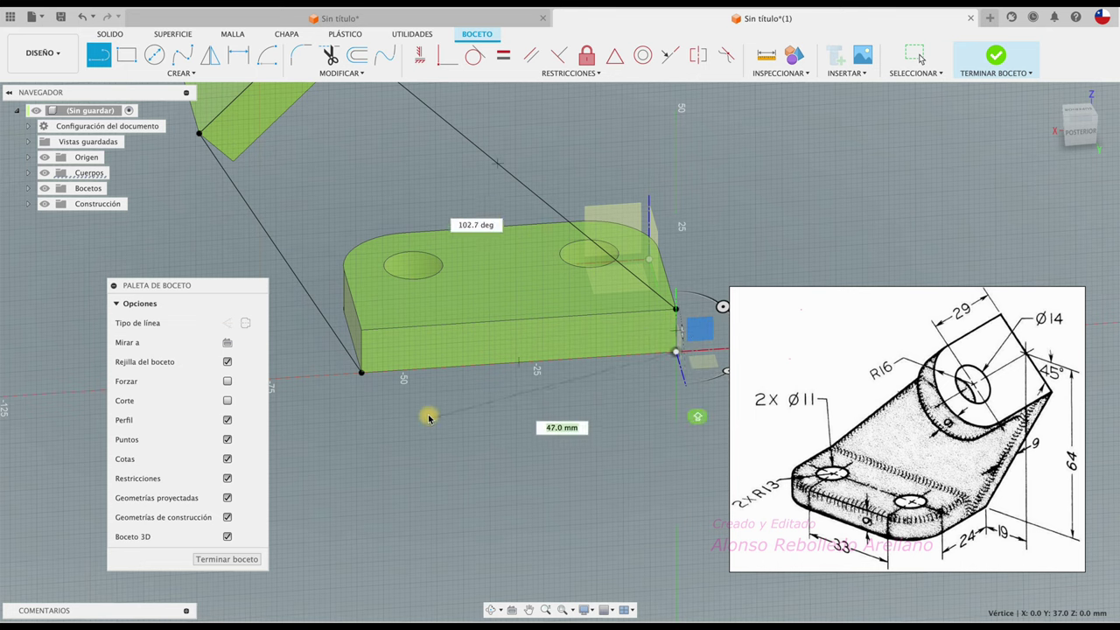
{"action": "left_click", "coordinate": [362, 375]}
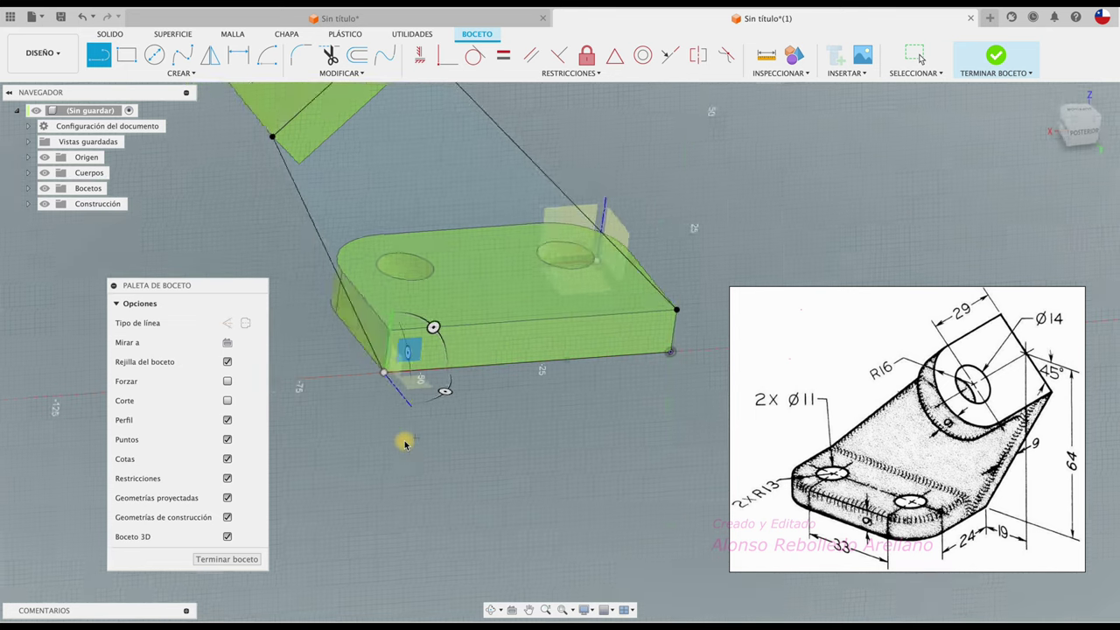
{"action": "middle_click_drag", "start_coordinate": [400, 440], "coordinate": [293, 120], "text": "shift"}
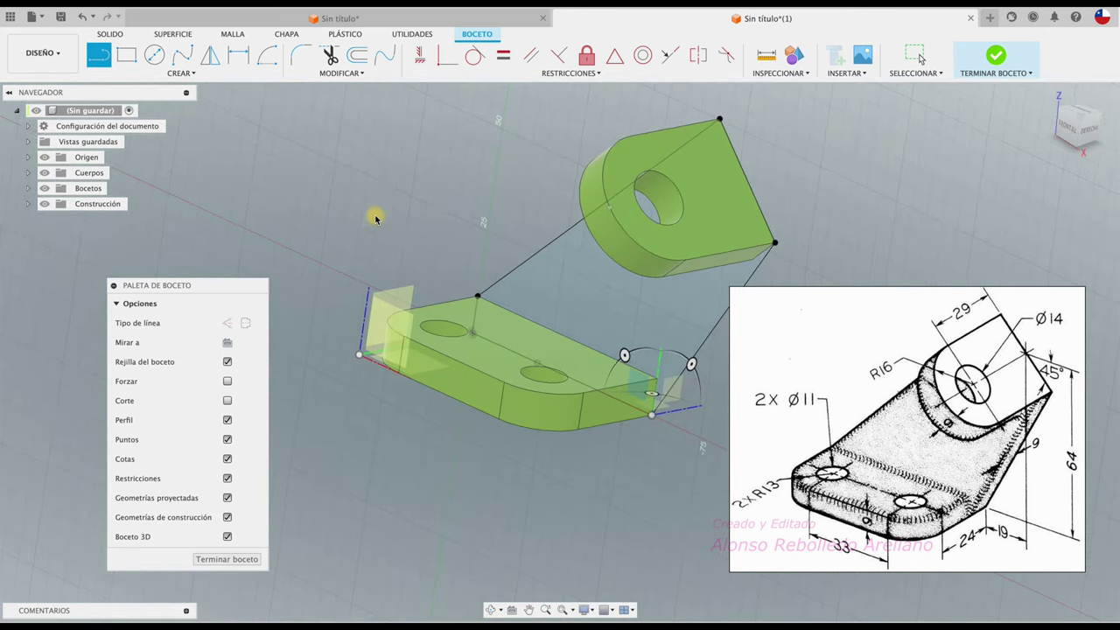
{"action": "left_click", "coordinate": [1001, 73]}
- Extrude the web profile -9 mm with Join, merging plate and tab into one body
{"action": "left_click", "coordinate": [136, 61]}
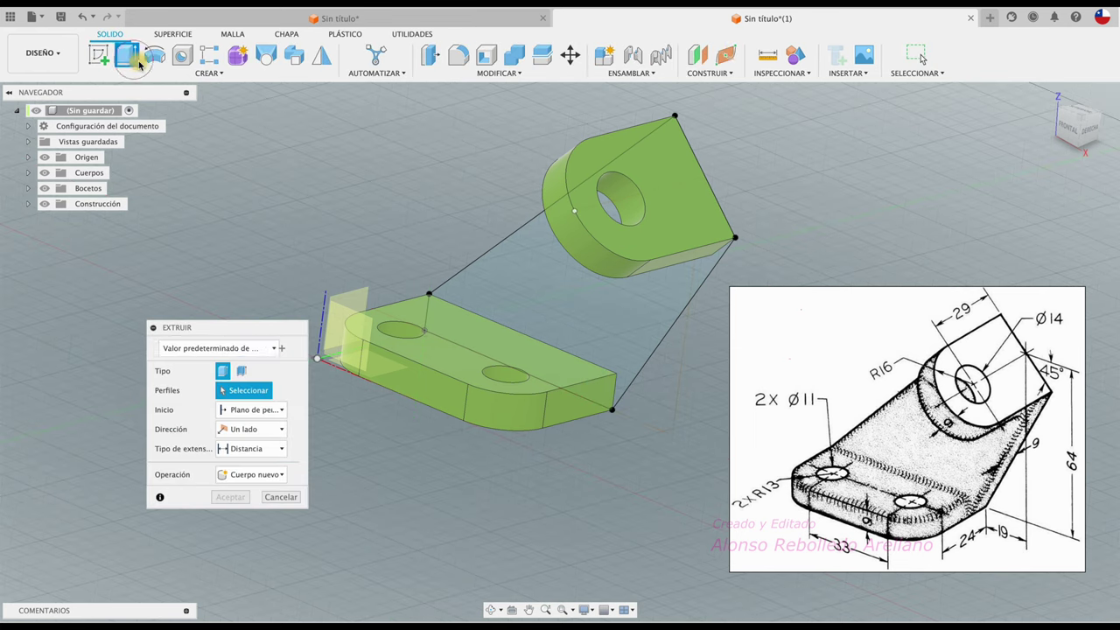
{"action": "left_click", "coordinate": [583, 312]}
{"action": "middle_click_drag", "start_coordinate": [583, 312], "coordinate": [569, 257], "text": "shift"}
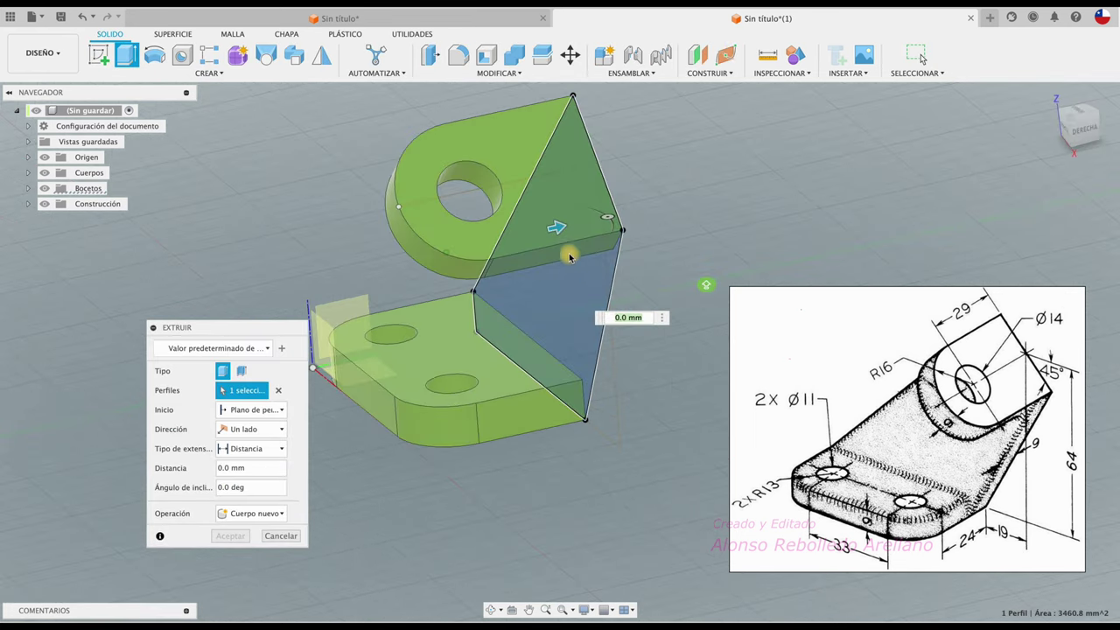
{"action": "left_click_drag", "start_coordinate": [551, 229], "coordinate": [533, 244]}
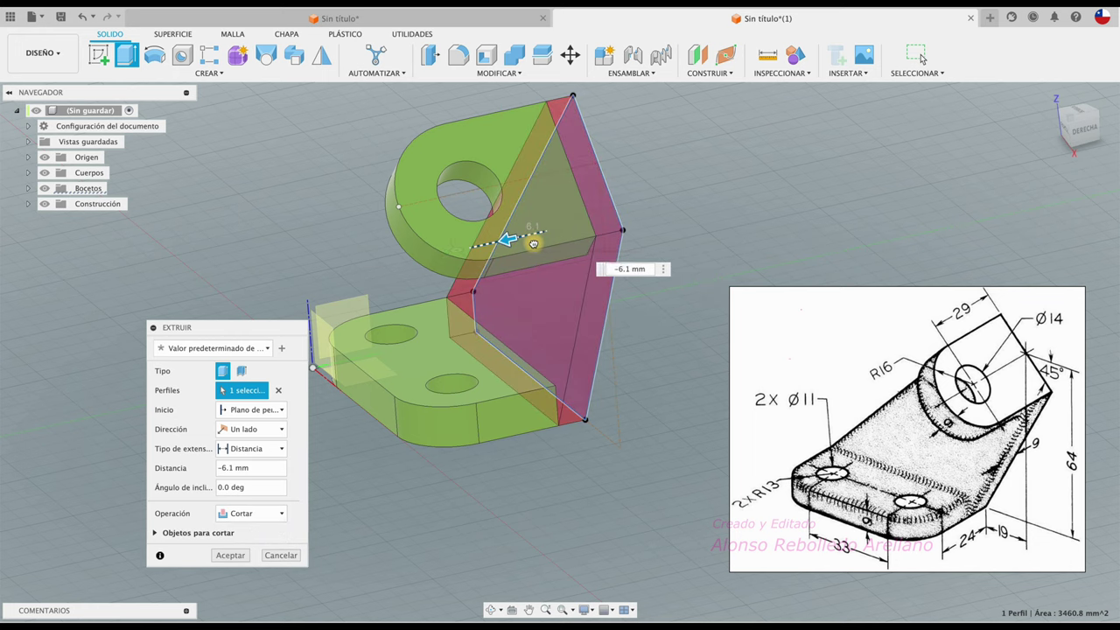
{"action": "left_click", "coordinate": [270, 517]}
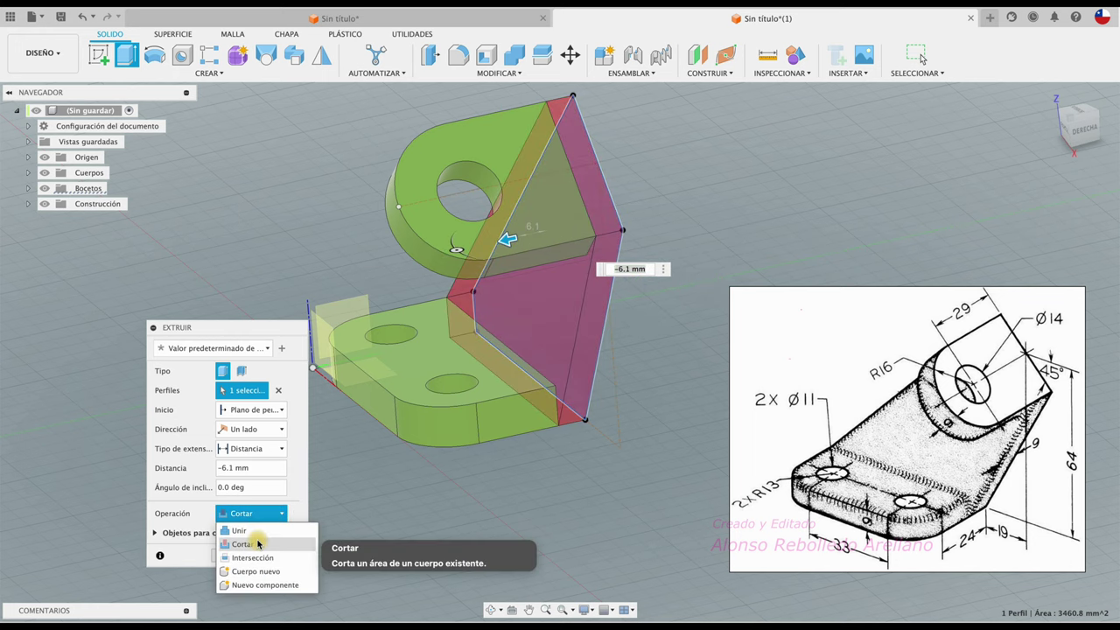
{"action": "left_click", "coordinate": [257, 530]}
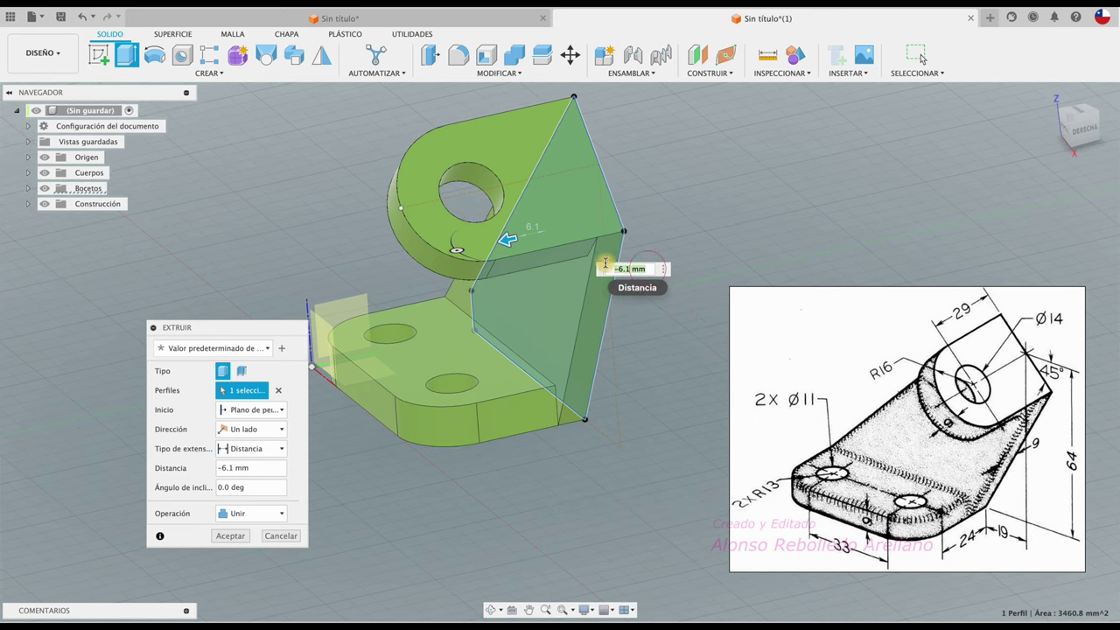
{"action": "type", "text": "-9"}
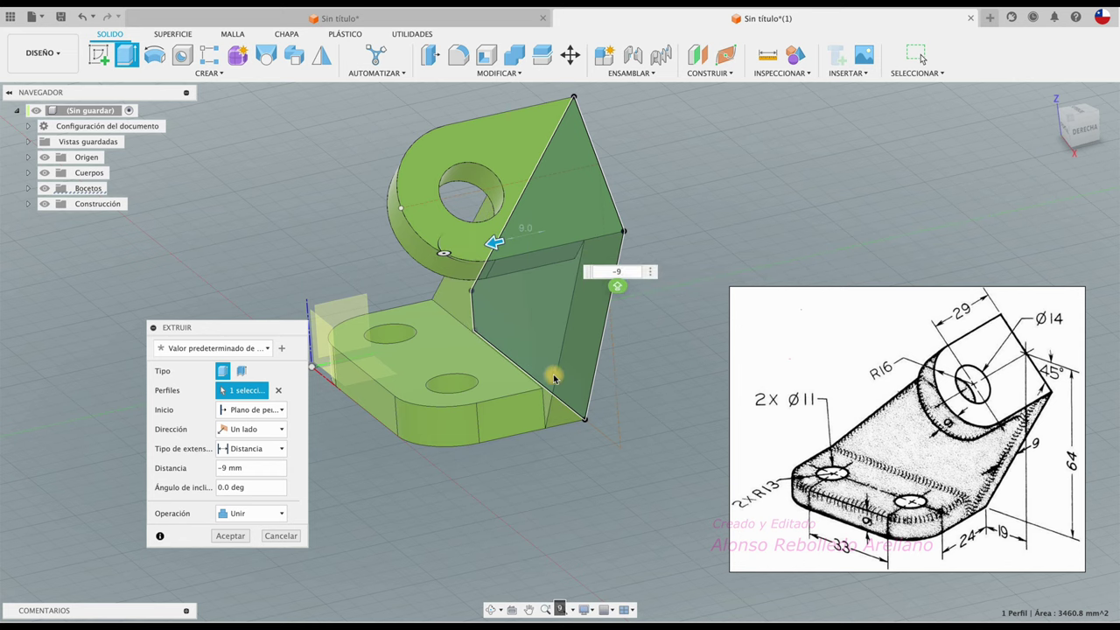
{"action": "key", "text": "Return"}
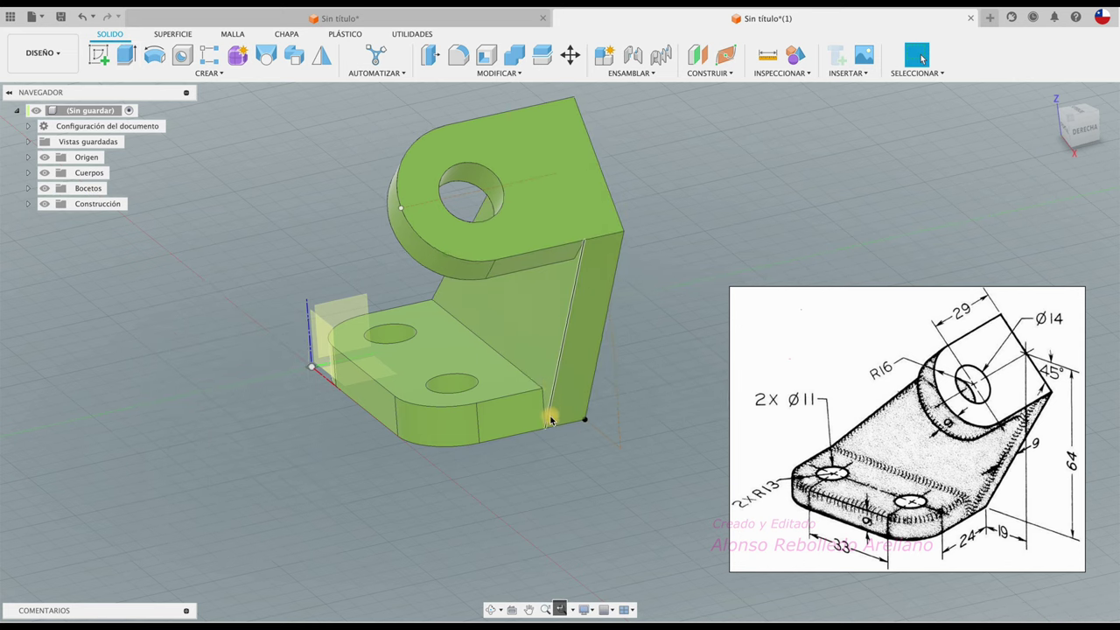
{"action": "middle_click_drag", "start_coordinate": [550, 418], "coordinate": [570, 433], "text": "shift"}
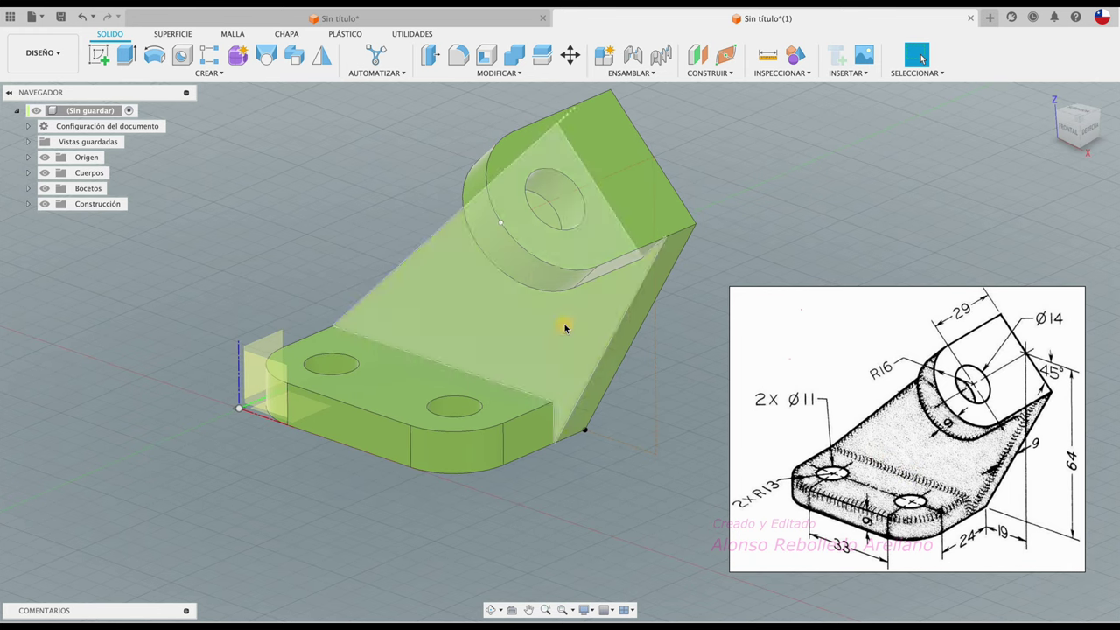
{"action": "middle_click_drag", "start_coordinate": [539, 280], "coordinate": [491, 213], "text": "shift"}
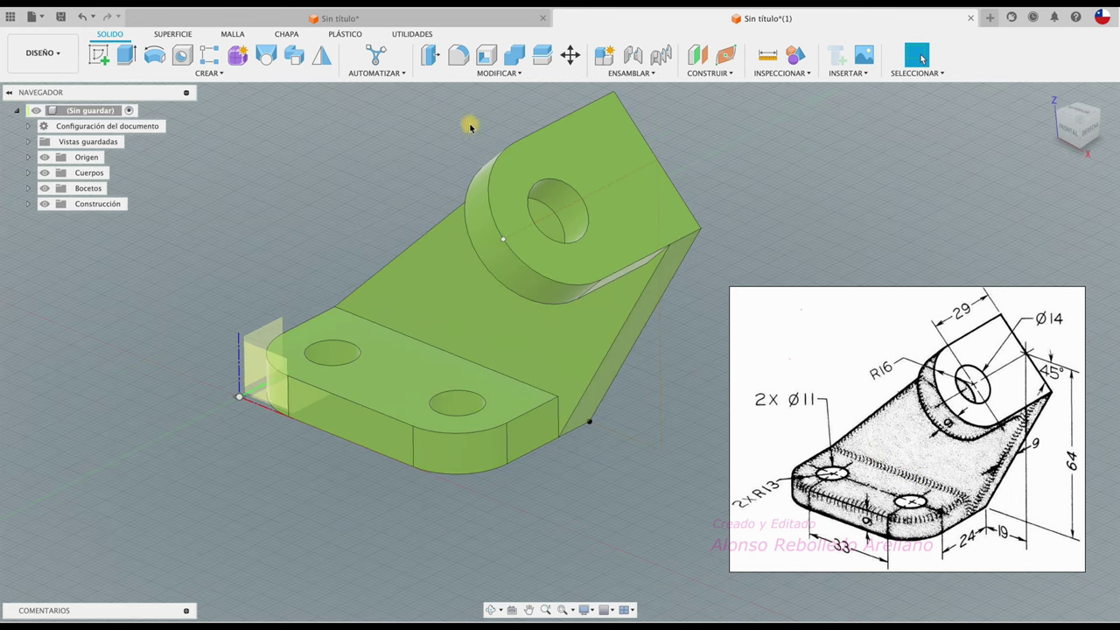
{"action": "left_click", "coordinate": [461, 54]}
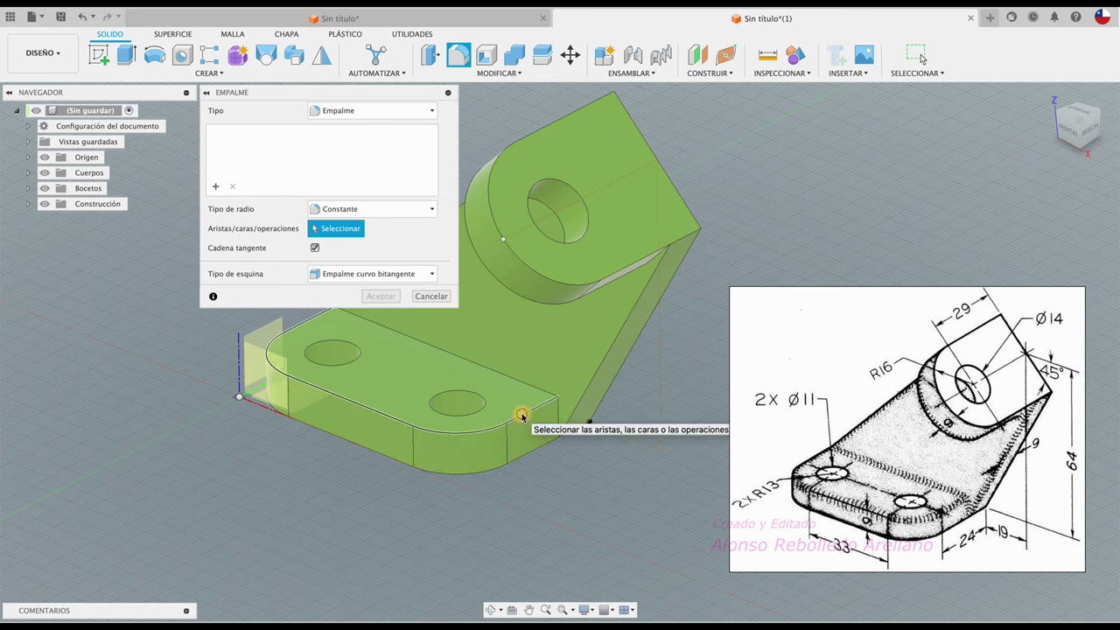
{"action": "left_click", "coordinate": [523, 417]}
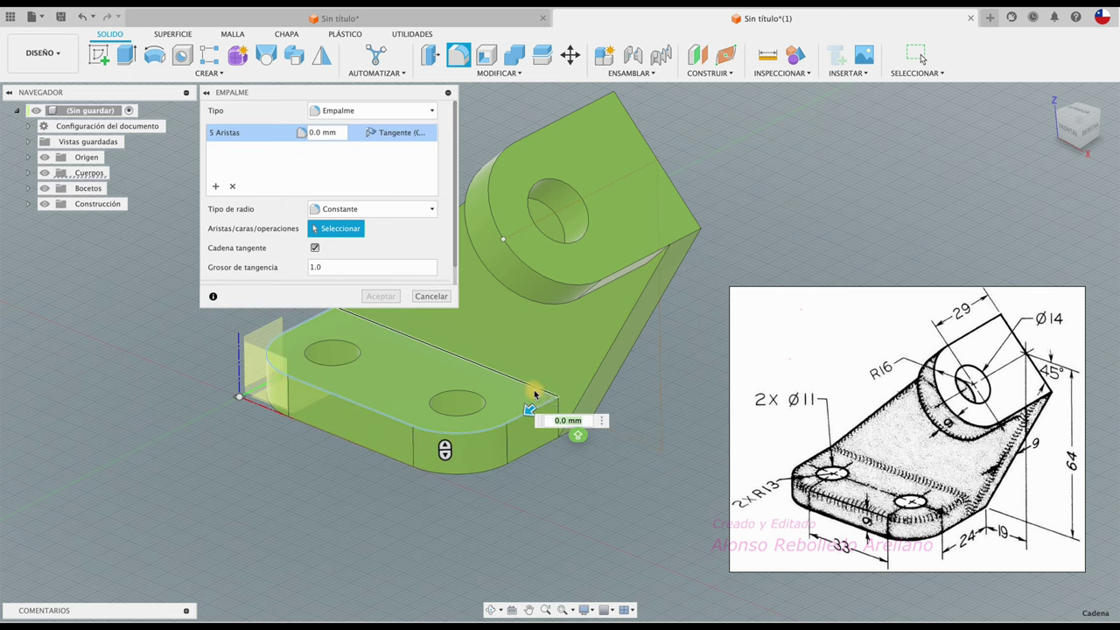
{"action": "left_click", "coordinate": [531, 392]}
{"action": "scroll", "coordinate": [475, 425], "scroll_direction": "up", "scroll_amount": 3}
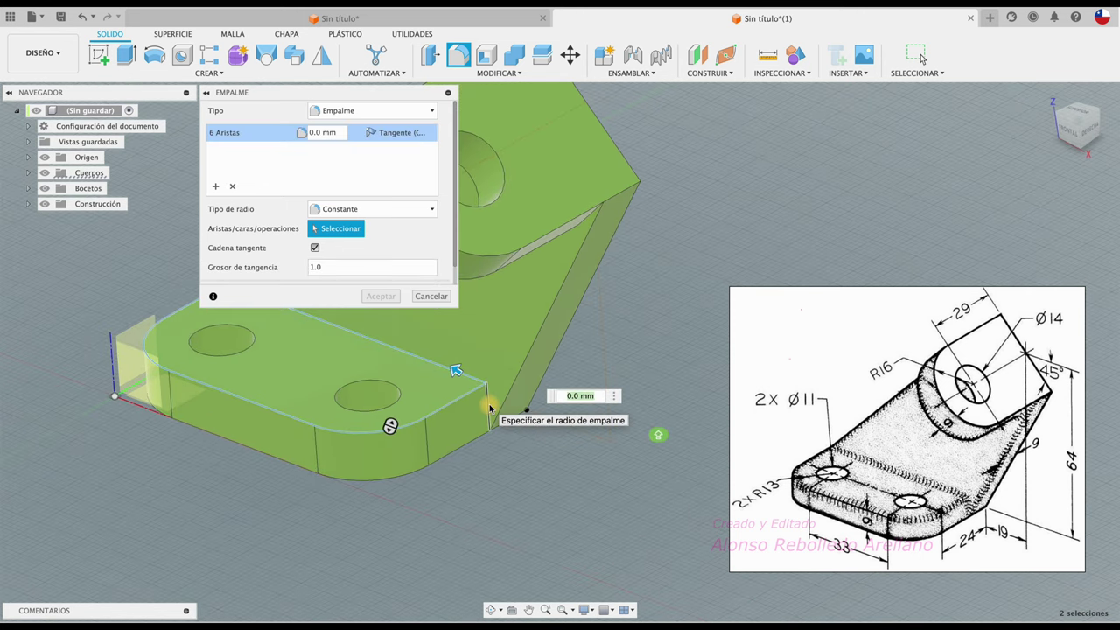
{"action": "left_click", "coordinate": [512, 384]}
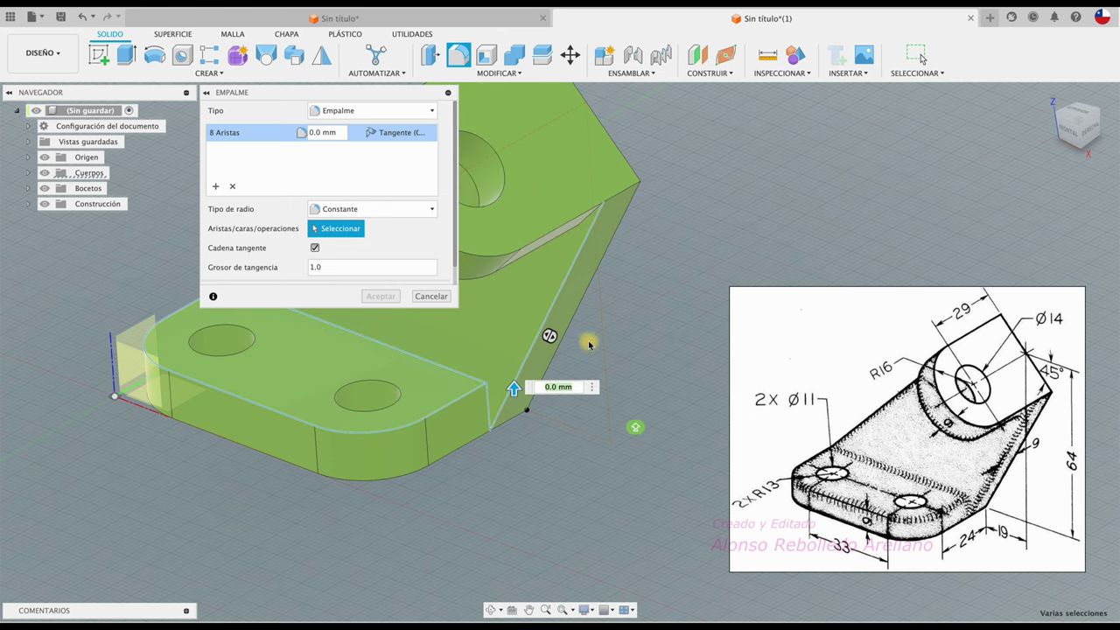
{"action": "key", "text": "F6"}
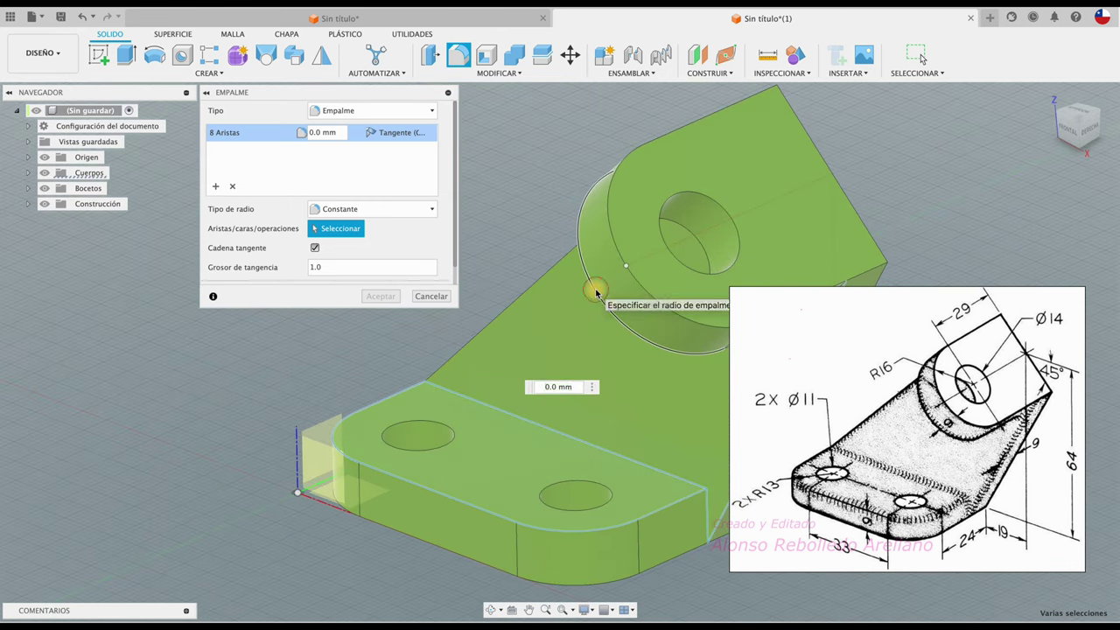
{"action": "left_click", "coordinate": [594, 291]}
{"action": "scroll", "coordinate": [577, 296], "scroll_direction": "up", "scroll_amount": 3}
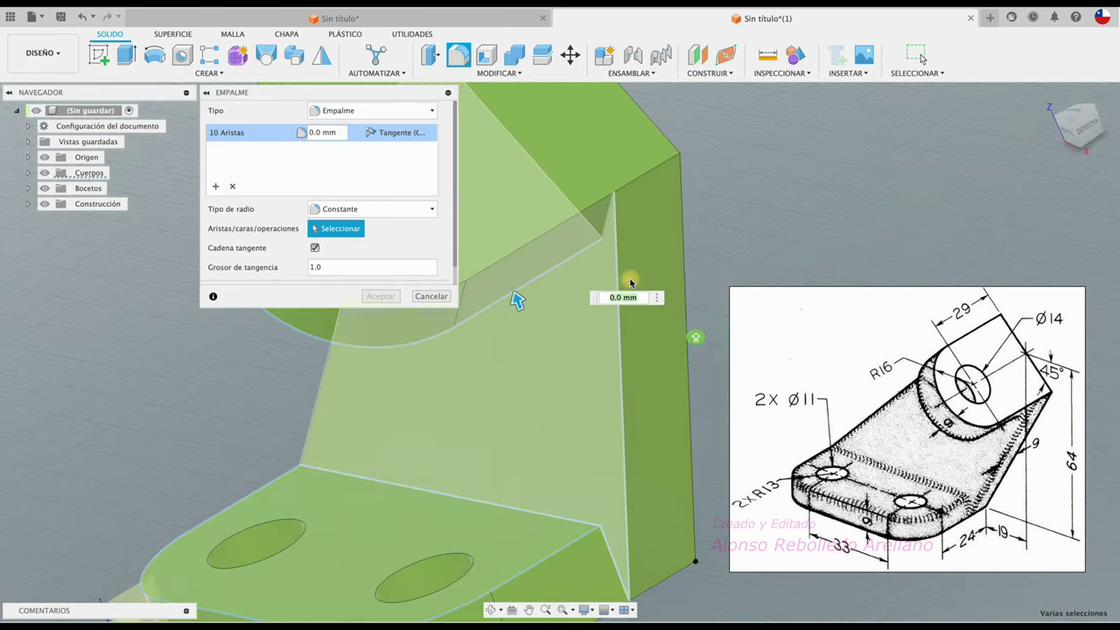
{"action": "middle_click_drag", "start_coordinate": [601, 232], "coordinate": [632, 182], "text": "shift"}
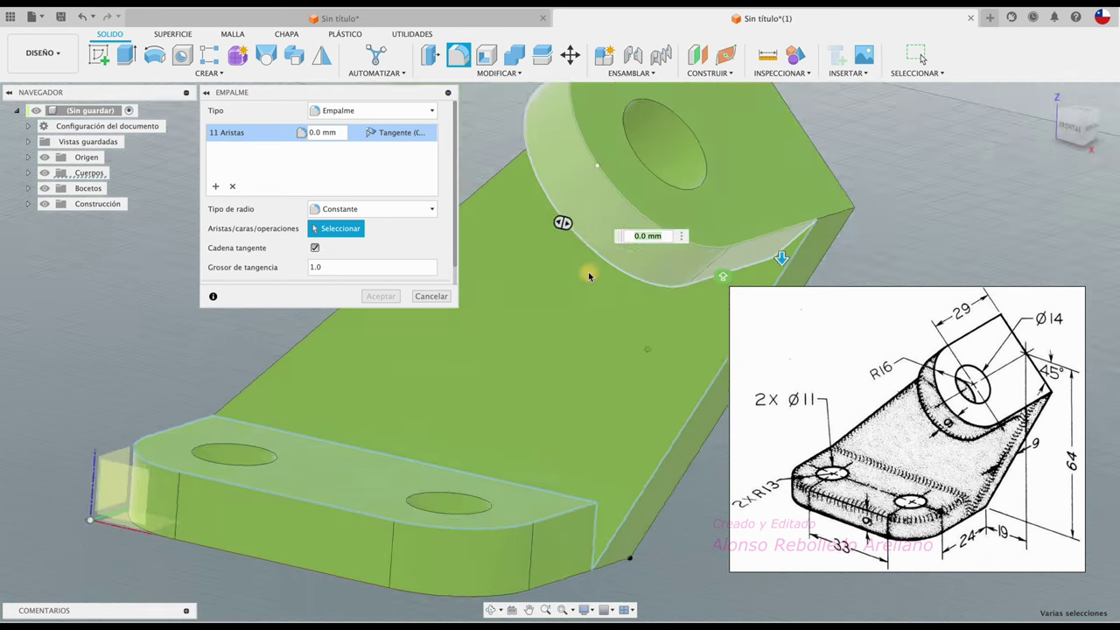
{"action": "left_click", "coordinate": [684, 188]}
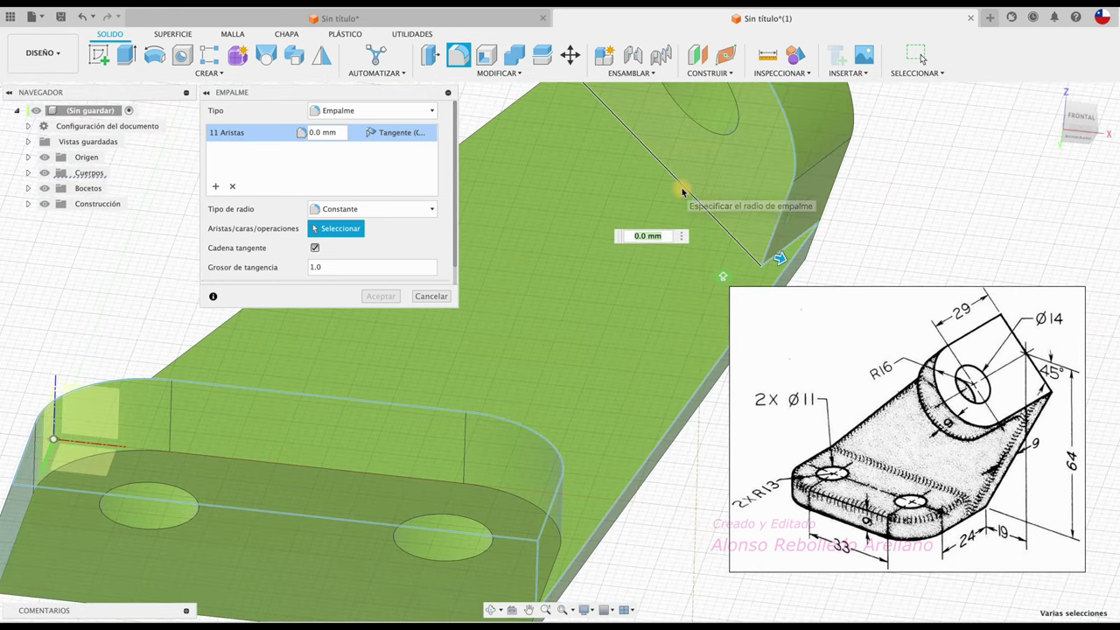
{"action": "left_click", "coordinate": [684, 191]}
{"action": "middle_click_drag", "start_coordinate": [684, 191], "coordinate": [599, 185], "text": "shift"}
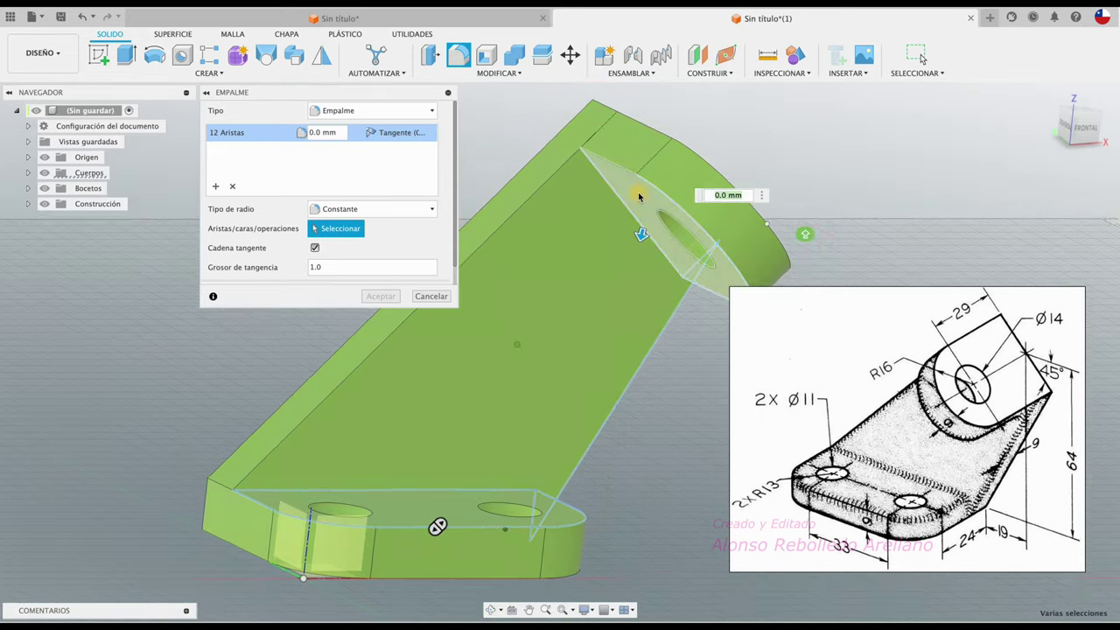
{"action": "mouse_move", "coordinate": [563, 177]}
{"action": "middle_mouse_down", "text": "shift"}
{"action": "mouse_move", "coordinate": [429, 372]}
{"action": "mouse_move", "coordinate": [350, 445]}
{"action": "mouse_move", "coordinate": [328, 431]}
{"action": "middle_mouse_up", "text": "shift"}
{"action": "left_click", "coordinate": [328, 431]}
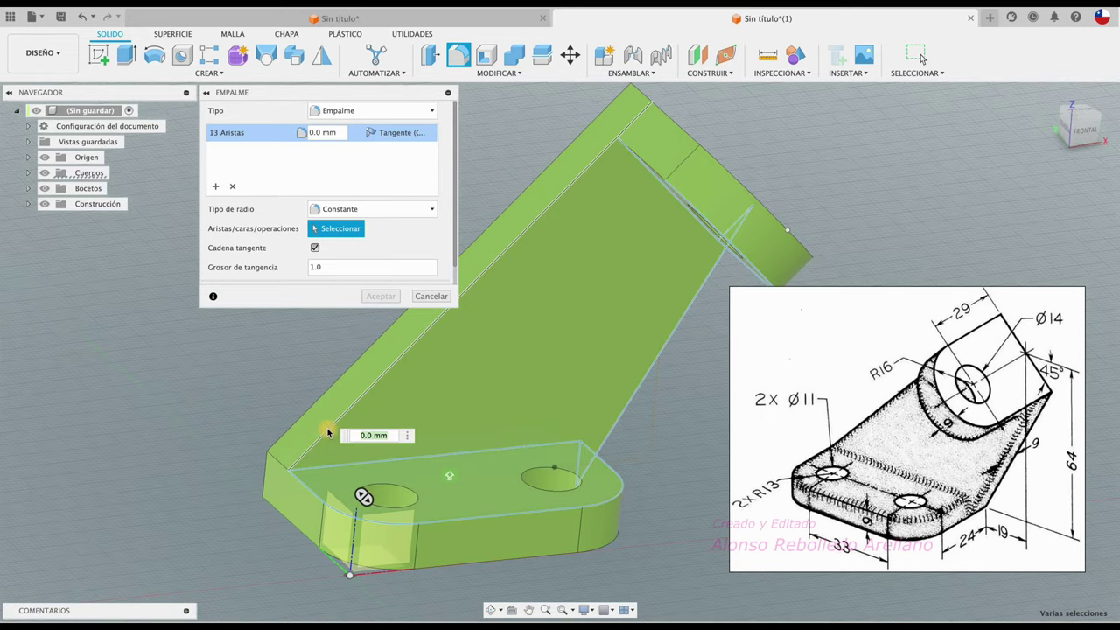
{"action": "middle_click_drag", "start_coordinate": [639, 112], "coordinate": [554, 222], "text": "shift"}
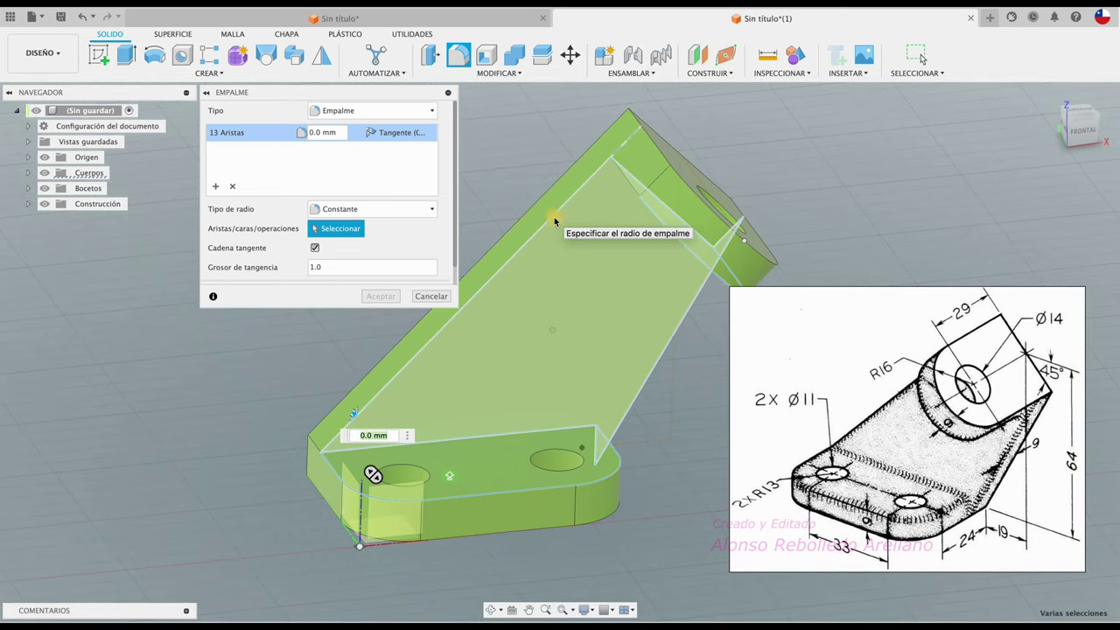
{"action": "mouse_move", "coordinate": [609, 366]}
{"action": "middle_mouse_down", "text": "shift"}
{"action": "mouse_move", "coordinate": [465, 408]}
{"action": "mouse_move", "coordinate": [362, 320]}
{"action": "mouse_move", "coordinate": [329, 161]}
{"action": "middle_mouse_up", "text": "shift"}
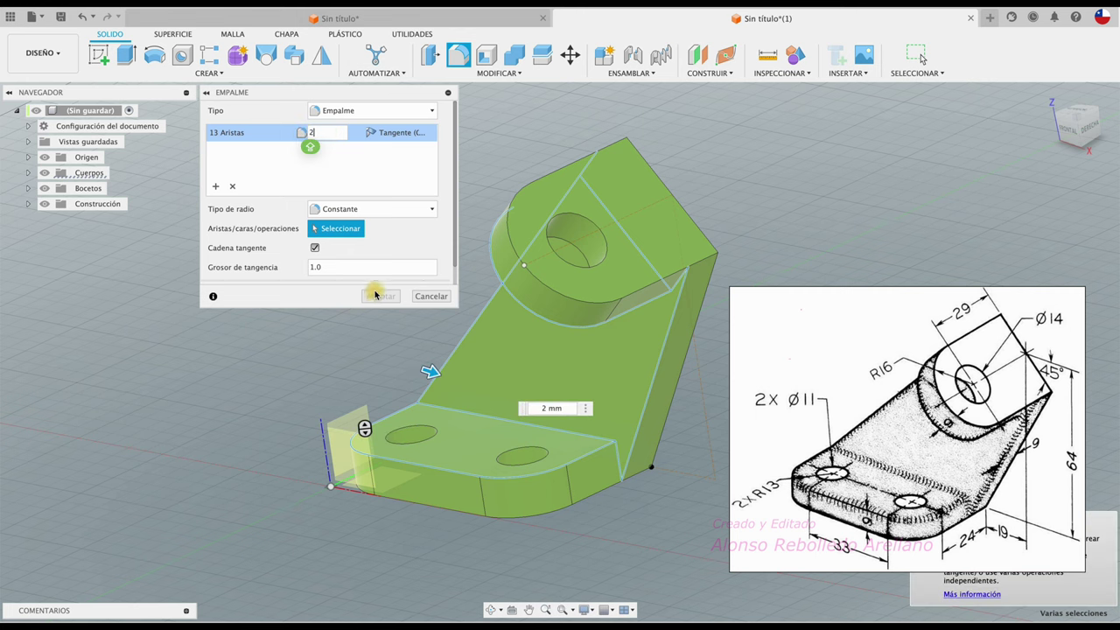
{"action": "mouse_move", "coordinate": [375, 295]}
{"action": "middle_mouse_down", "text": "shift"}
{"action": "mouse_move", "coordinate": [400, 345]}
{"action": "mouse_move", "coordinate": [616, 98]}
{"action": "middle_mouse_up", "text": "shift"}
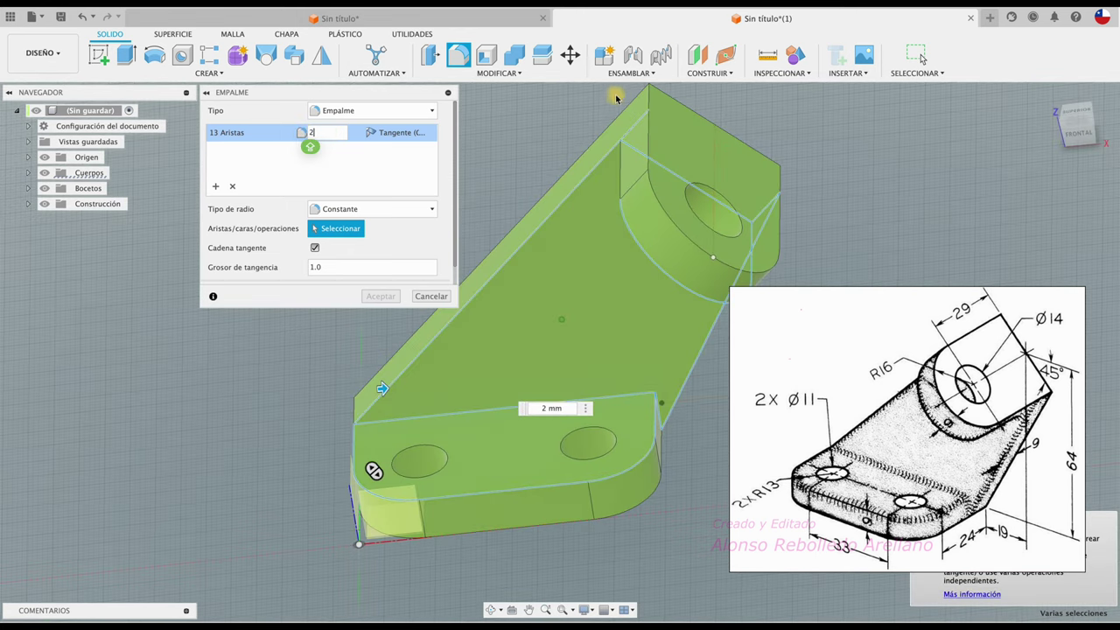
{"action": "left_click", "coordinate": [556, 407]}
{"action": "type", "text": "3"}
{"action": "key", "text": "Return"}
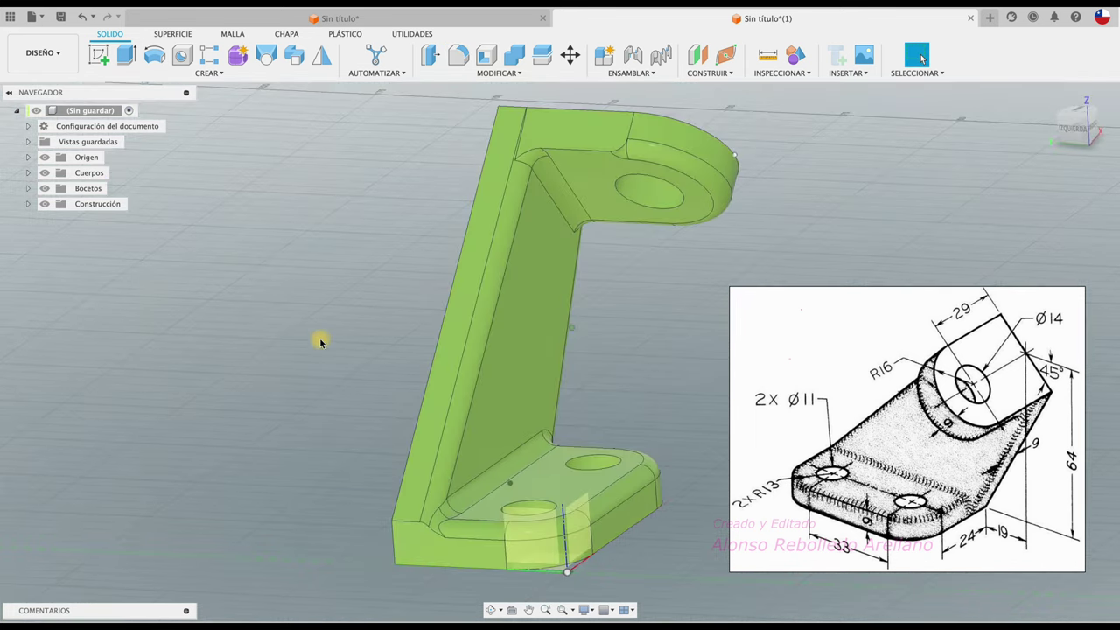
{"action": "middle_click_drag", "start_coordinate": [528, 153], "coordinate": [423, 236], "text": "shift"}
{"action": "key", "text": "ctrl+z"}
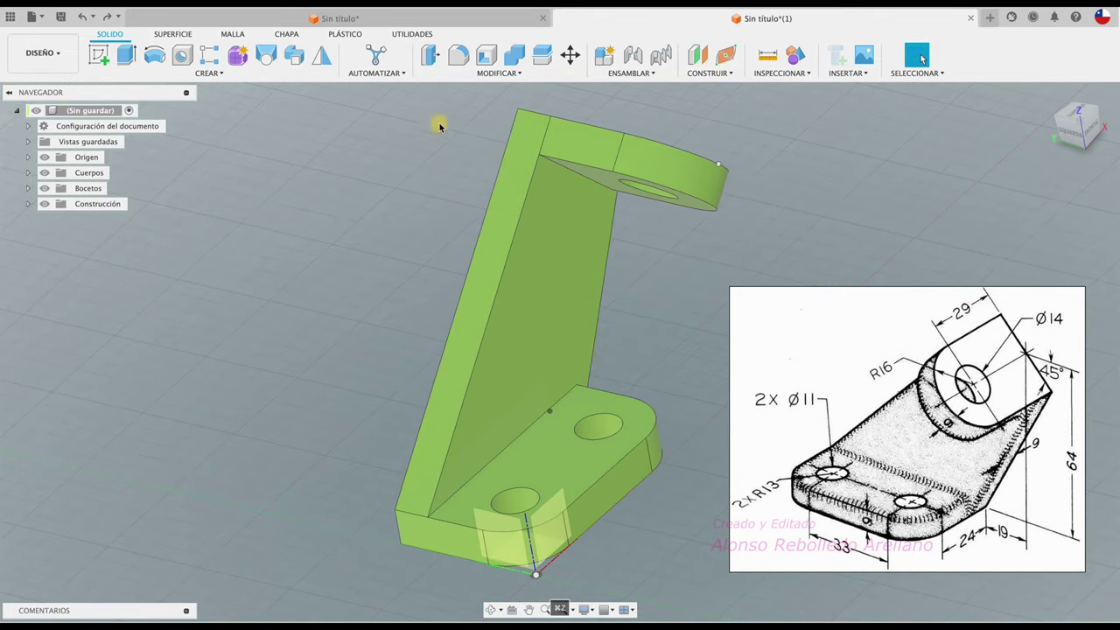
- Fillet the five-edge chain along the top of the base plate
{"action": "left_click", "coordinate": [457, 58]}
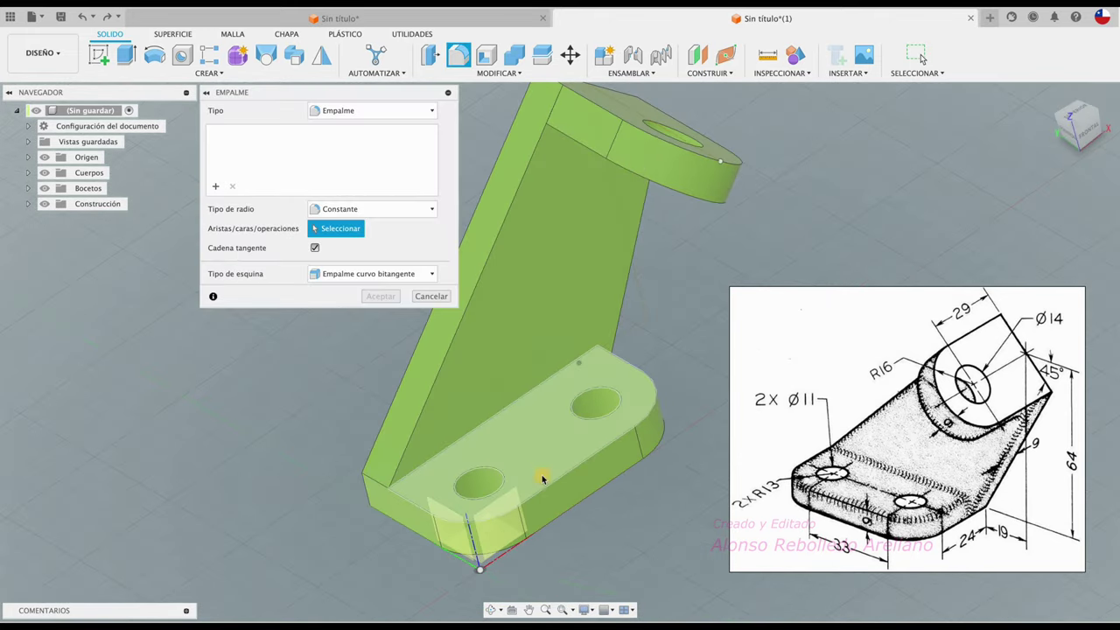
{"action": "left_click", "coordinate": [545, 490]}
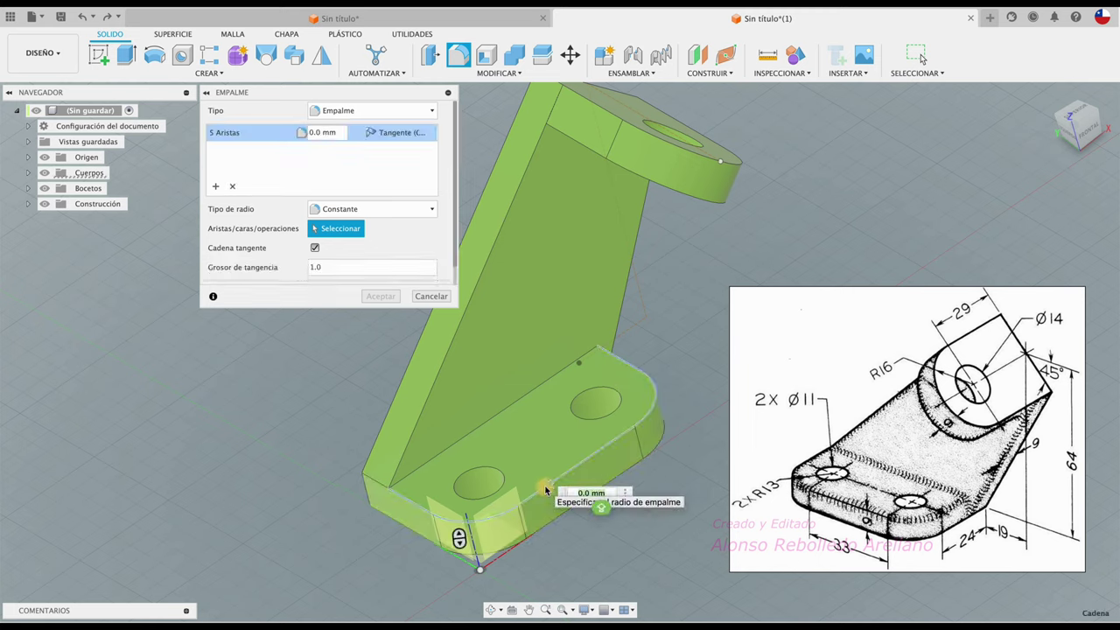
{"action": "key", "text": "Return"}
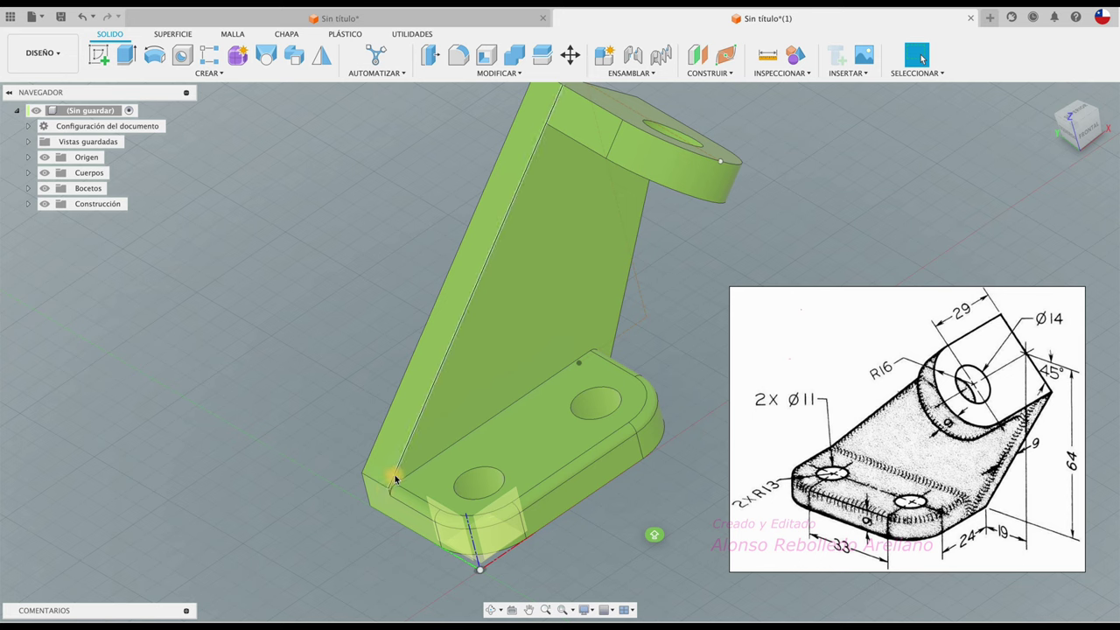
{"action": "middle_click_drag", "start_coordinate": [347, 415], "coordinate": [487, 103], "text": "shift"}
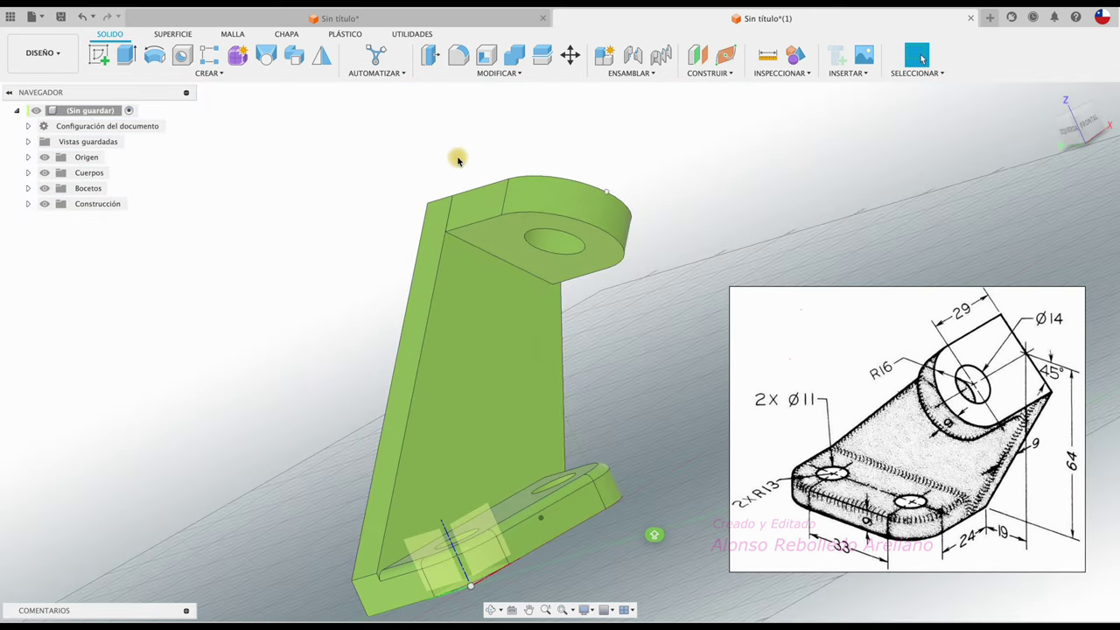
- Start another fillet, zoom out to view the whole part, then cancel it
{"action": "left_click", "coordinate": [459, 58]}
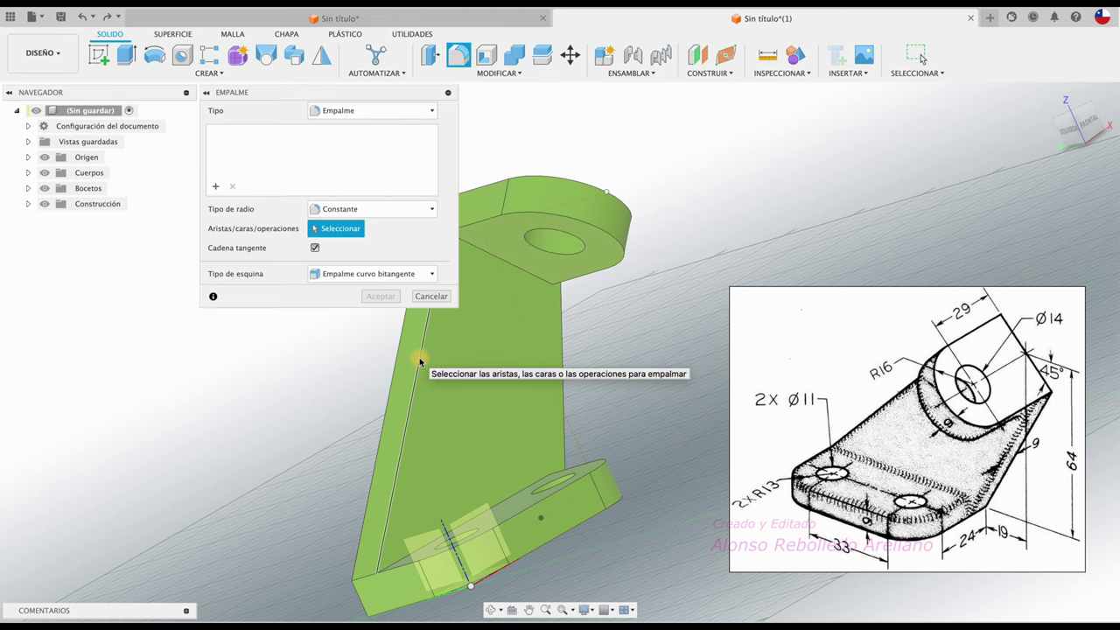
{"action": "scroll", "coordinate": [525, 206], "scroll_direction": "up", "scroll_amount": 2}
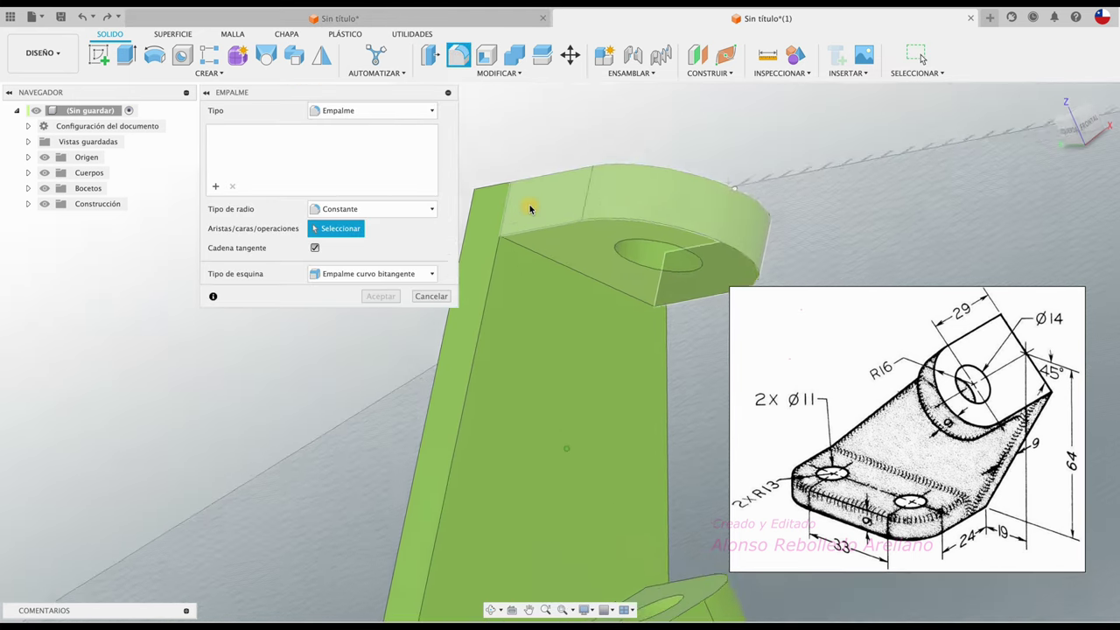
{"action": "scroll", "coordinate": [518, 205], "scroll_direction": "up", "scroll_amount": 2}
{"action": "scroll", "coordinate": [522, 192], "scroll_direction": "up", "scroll_amount": 2}
{"action": "scroll", "coordinate": [526, 214], "scroll_direction": "up", "scroll_amount": 2}
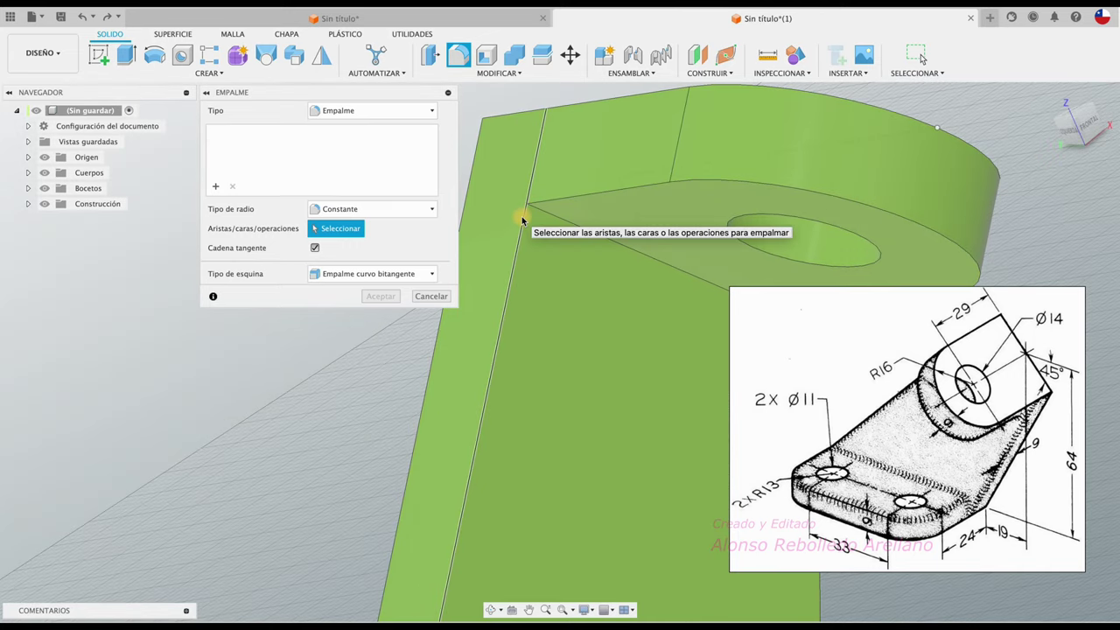
{"action": "scroll", "coordinate": [516, 223], "scroll_direction": "down", "scroll_amount": 5}
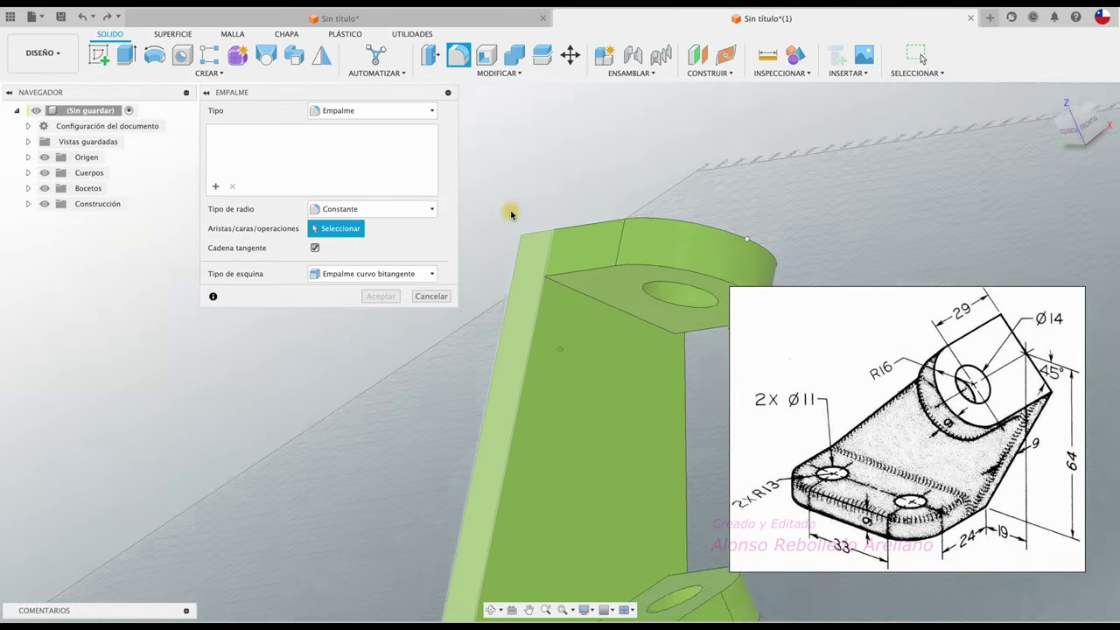
{"action": "mouse_move", "coordinate": [510, 210]}
{"action": "middle_mouse_down", "text": "shift"}
{"action": "mouse_move", "coordinate": [528, 167]}
{"action": "mouse_move", "coordinate": [490, 326]}
{"action": "middle_mouse_up", "text": "shift"}
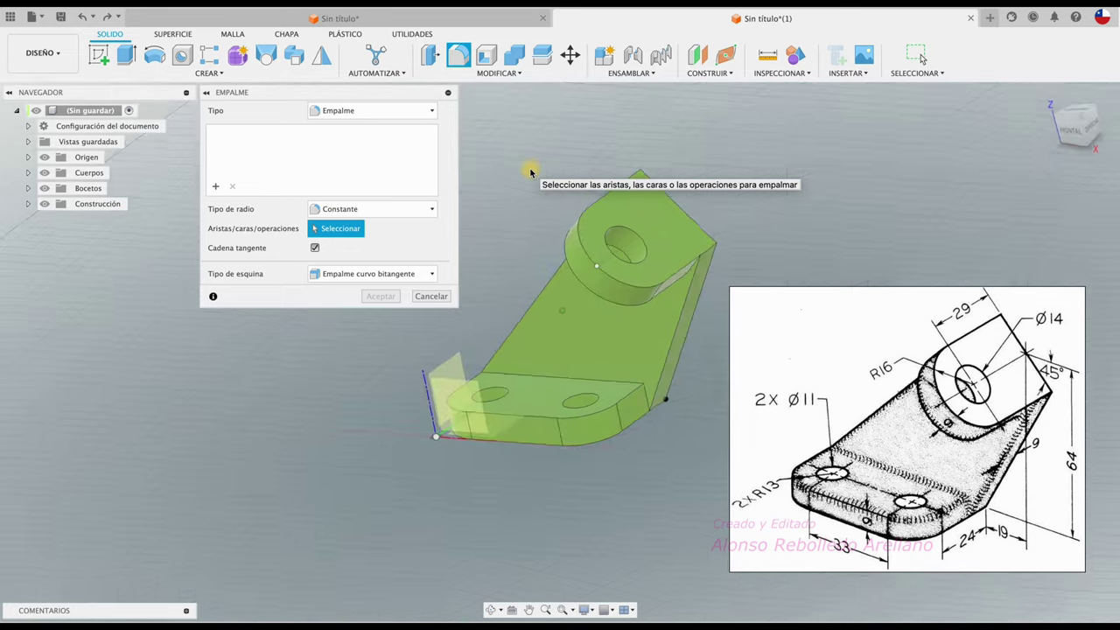
{"action": "left_click", "coordinate": [432, 296]}
{"action": "mouse_move", "coordinate": [507, 387]}
{"action": "middle_mouse_down", "text": "shift"}
{"action": "mouse_move", "coordinate": [580, 429]}
{"action": "mouse_move", "coordinate": [632, 437]}
{"action": "mouse_move", "coordinate": [541, 354]}
{"action": "middle_mouse_up", "text": "shift"}
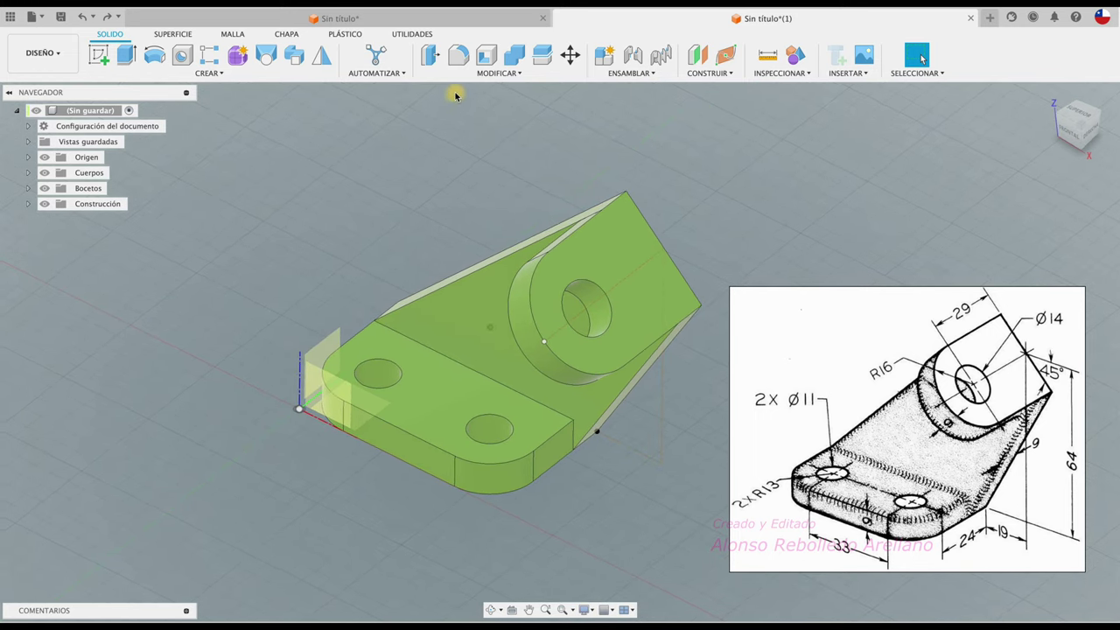
- Apply a 2 mm fillet to the edge chain along the base plate's bottom
{"action": "left_click", "coordinate": [461, 55]}
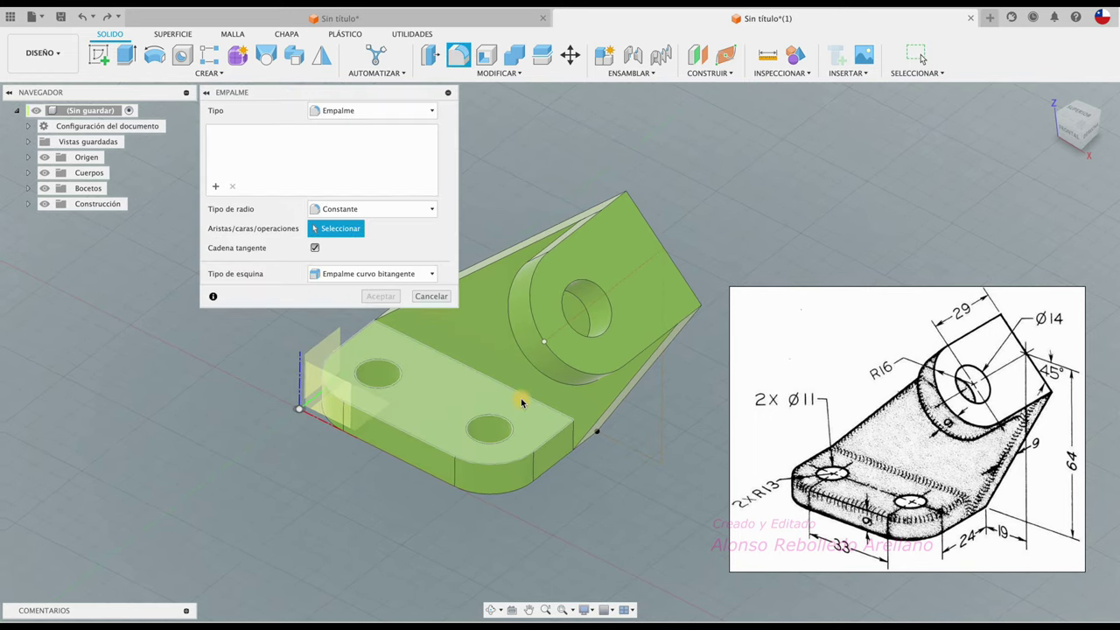
{"action": "left_click", "coordinate": [548, 443]}
{"action": "type", "text": "2"}
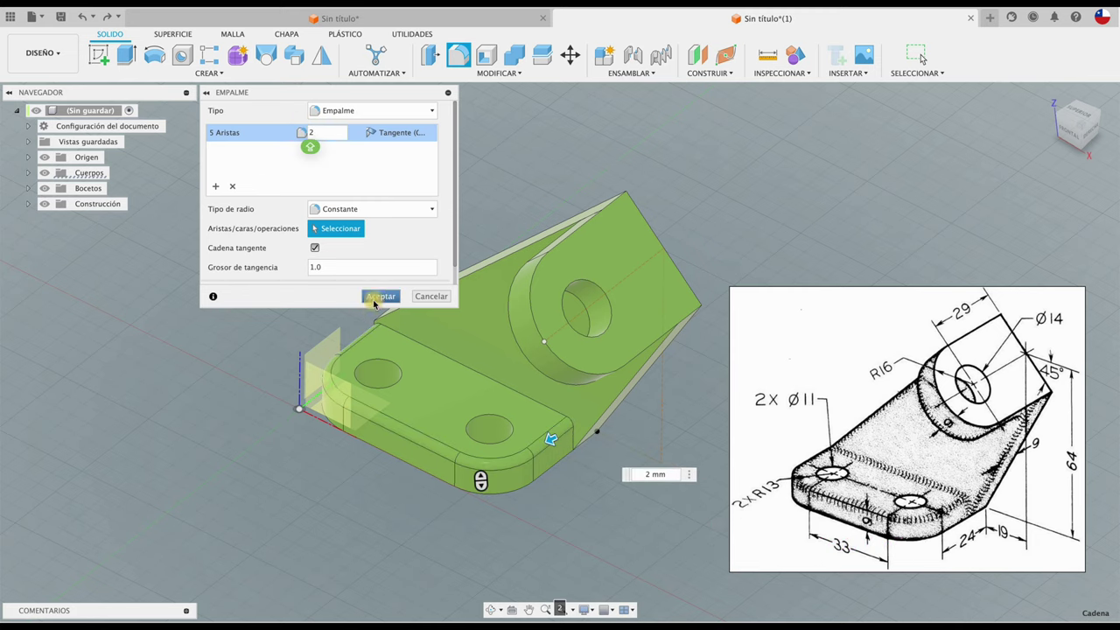
{"action": "left_click", "coordinate": [378, 297]}
{"action": "middle_click_drag", "start_coordinate": [609, 522], "coordinate": [608, 435], "text": "shift"}
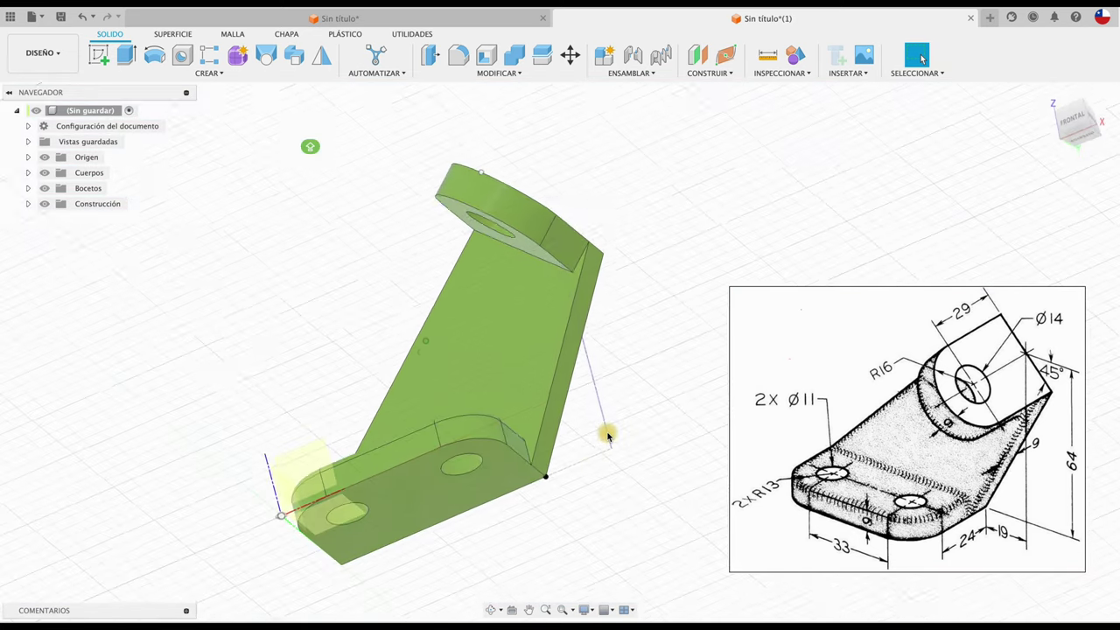
- Try filleting an edge of the inclined tab, then cancel it without applying
{"action": "left_click", "coordinate": [457, 55]}
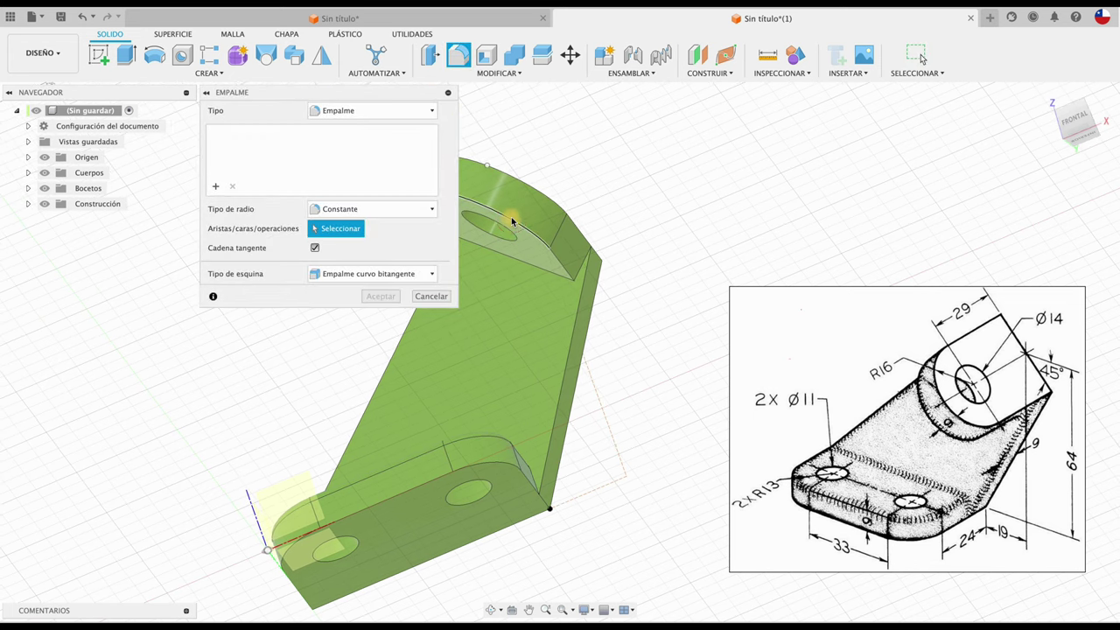
{"action": "left_click", "coordinate": [513, 222]}
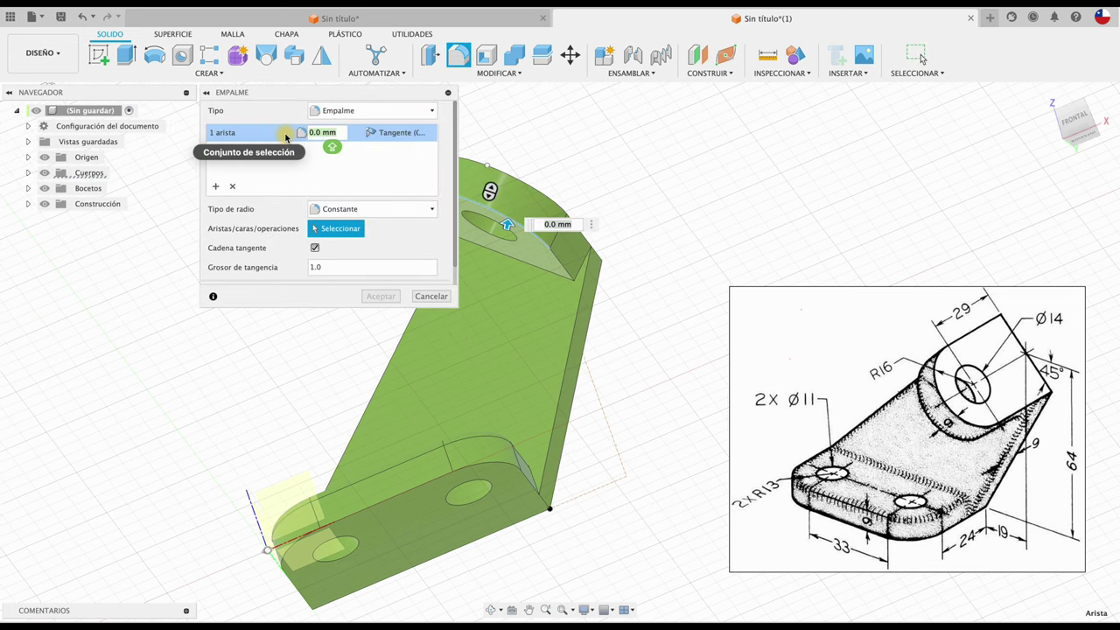
{"action": "middle_click_drag", "start_coordinate": [399, 297], "coordinate": [543, 265], "text": "shift"}
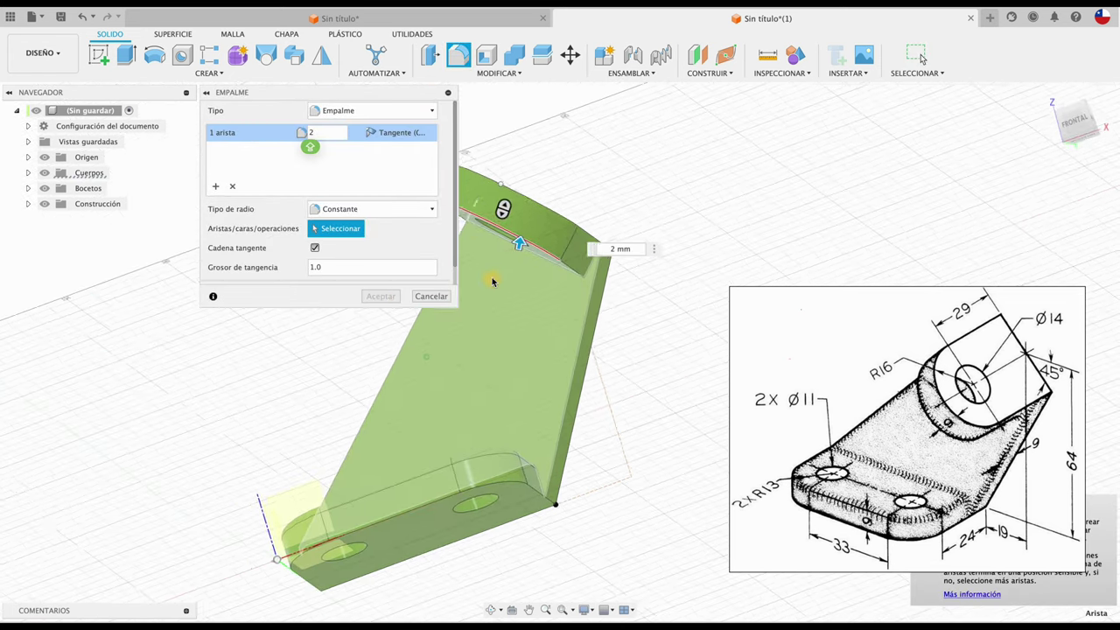
{"action": "left_click", "coordinate": [431, 297]}
{"action": "mouse_move", "coordinate": [439, 300]}
{"action": "middle_mouse_down", "text": "shift"}
{"action": "mouse_move", "coordinate": [512, 341]}
{"action": "mouse_move", "coordinate": [583, 355]}
{"action": "mouse_move", "coordinate": [637, 442]}
{"action": "middle_mouse_up", "text": "shift"}
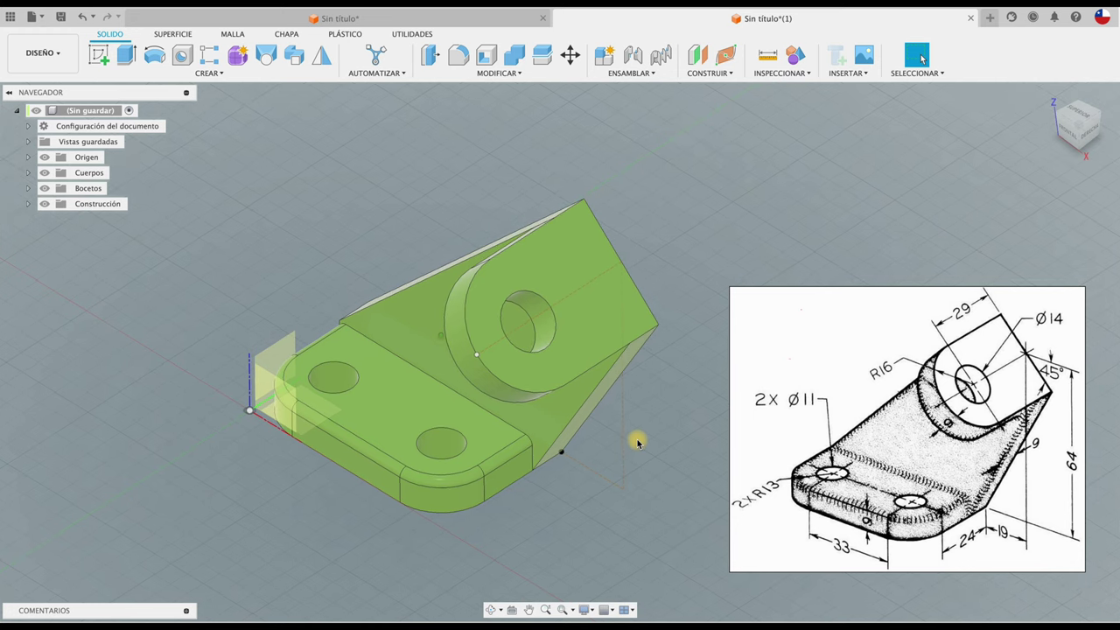
{"action": "left_click", "coordinate": [454, 51]}
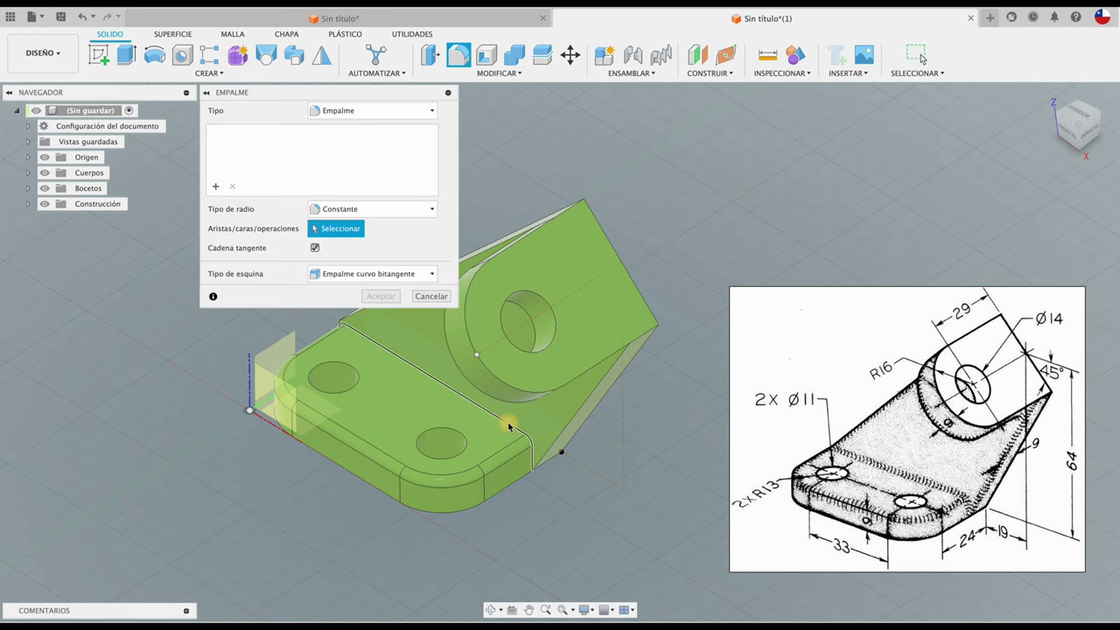